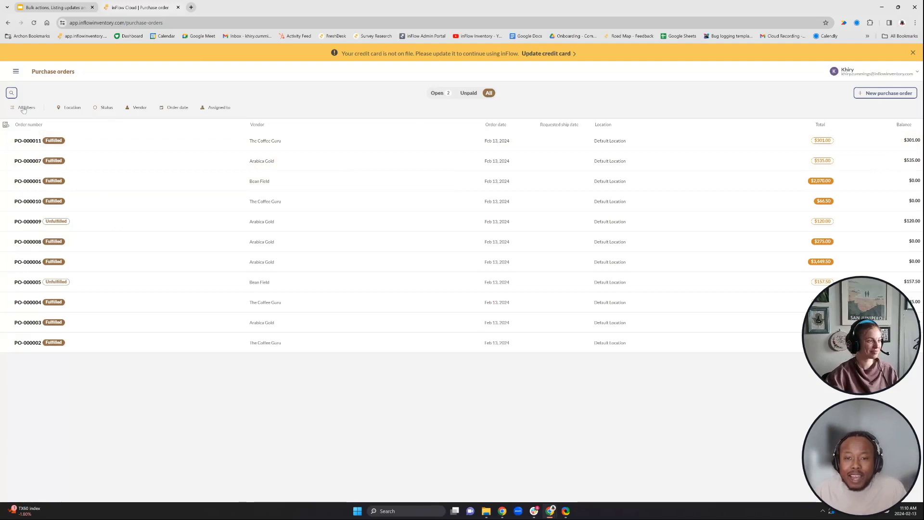
Look over the purchase order list's Location, Status and Vendor filters and the bulk actions offered for one selected order.
click(74, 109)
click(102, 108)
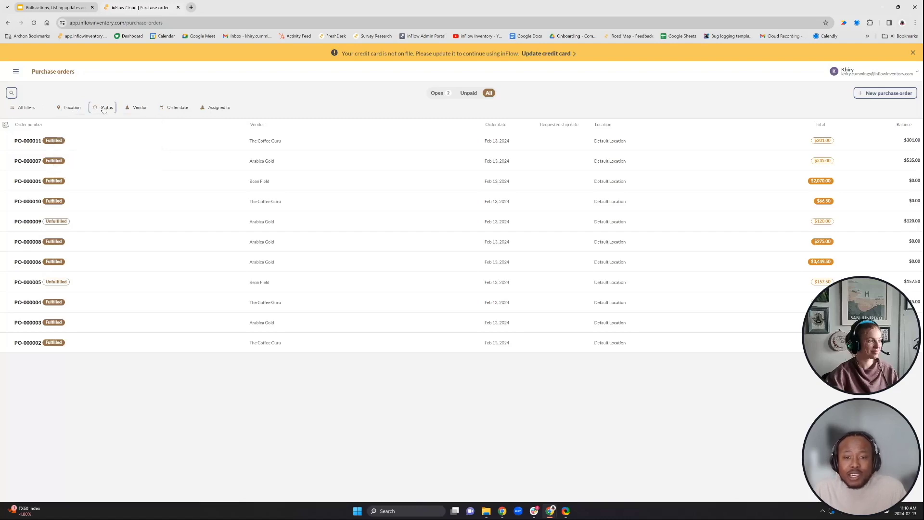
click(139, 109)
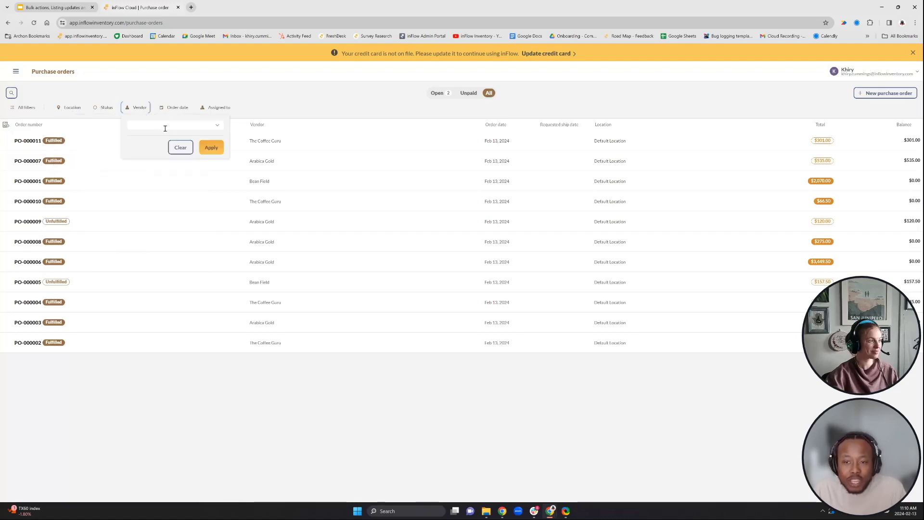
click(277, 93)
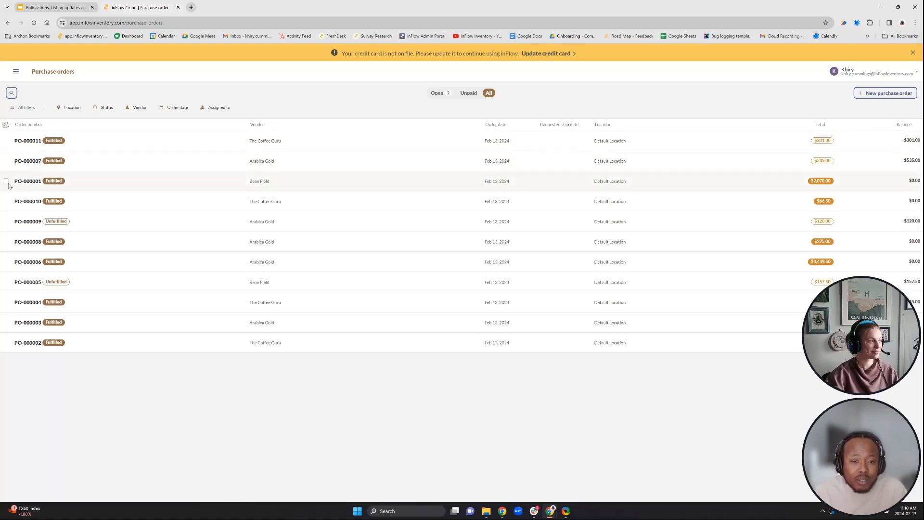
click(6, 141)
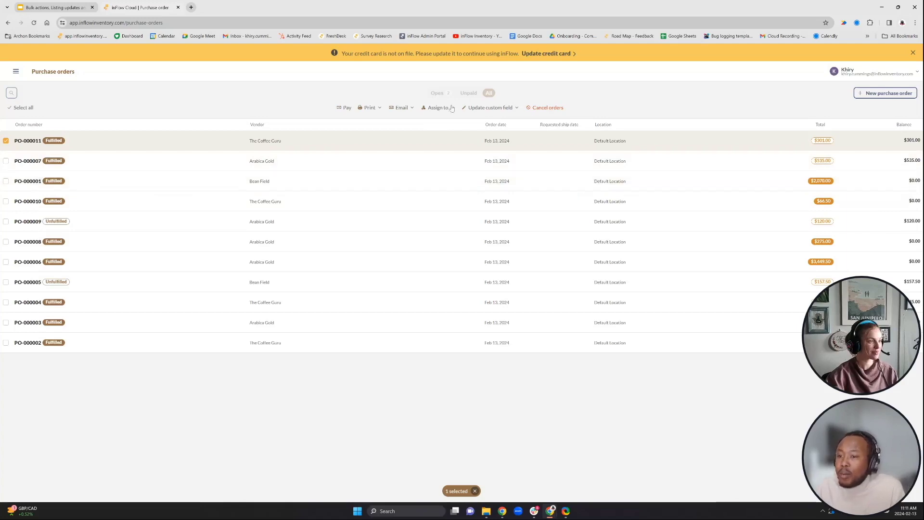
click(474, 491)
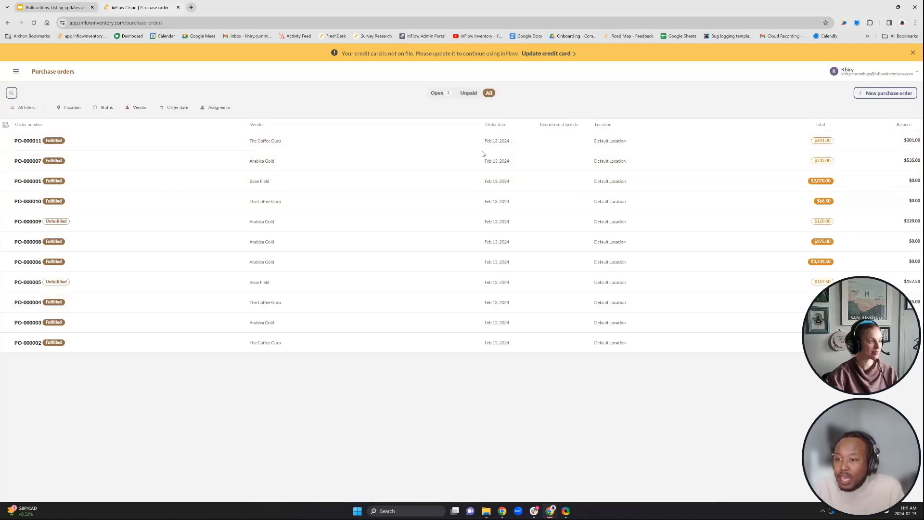
Try to pay the first three unpaid purchase orders in full together by Cheque with the remark "I have paid you".
click(466, 93)
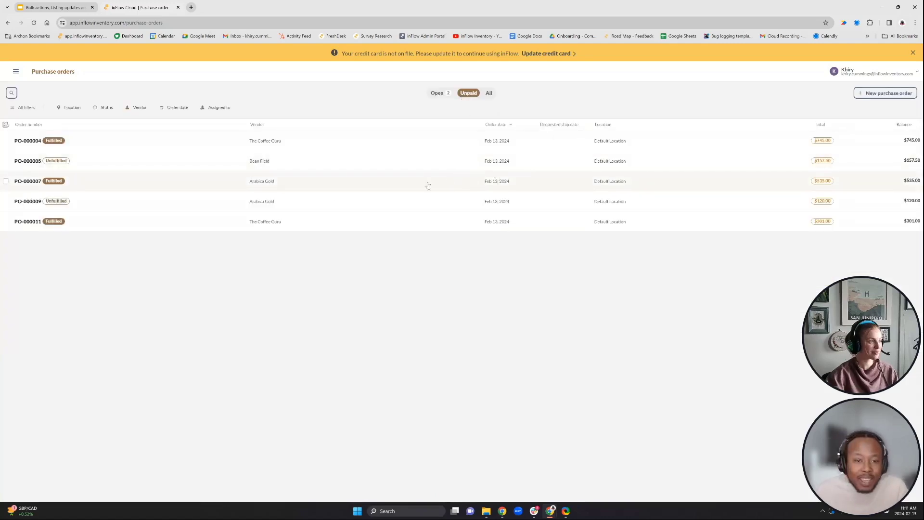
click(6, 140)
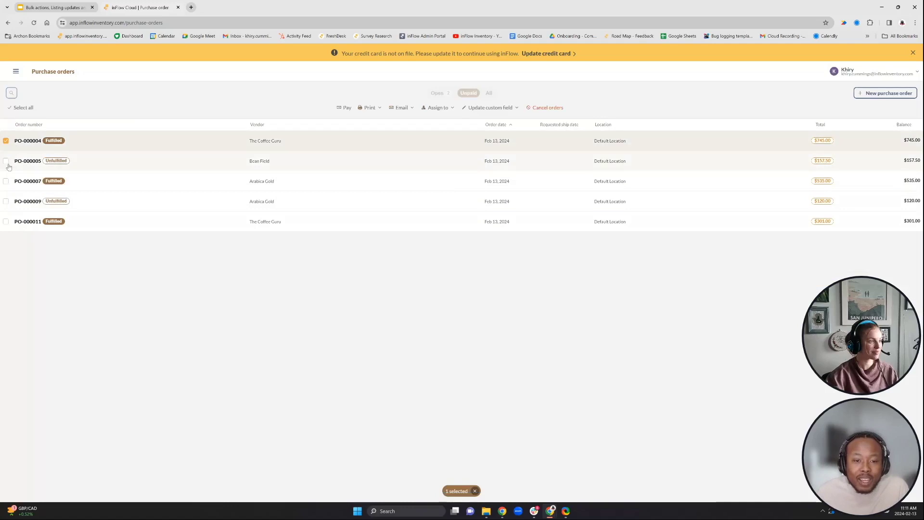
click(6, 161)
click(6, 181)
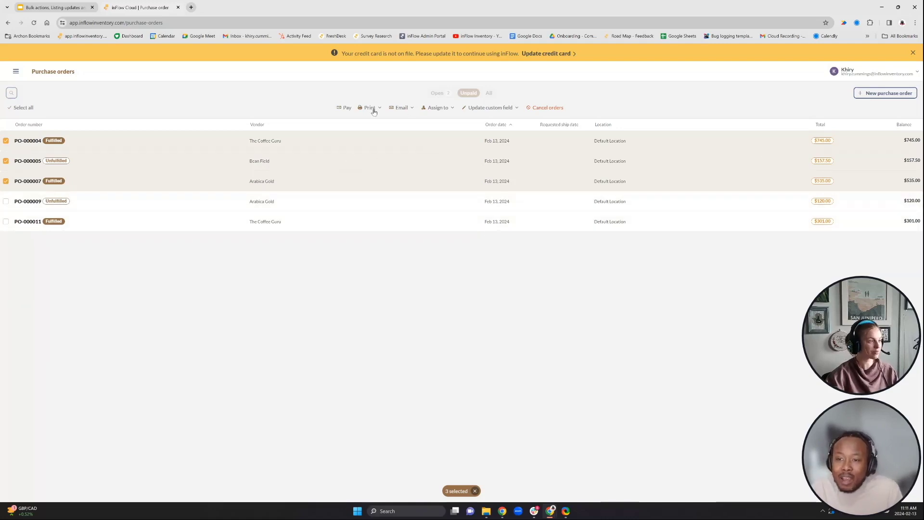
click(344, 107)
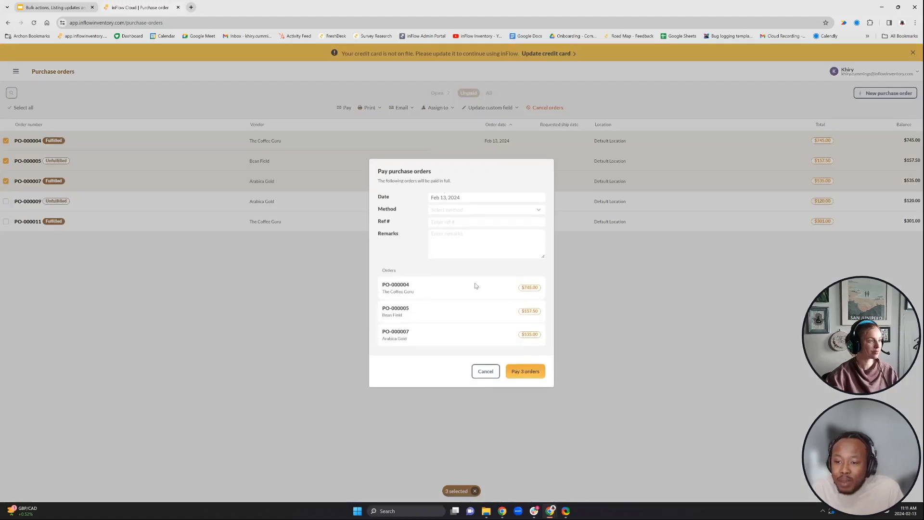
click(495, 212)
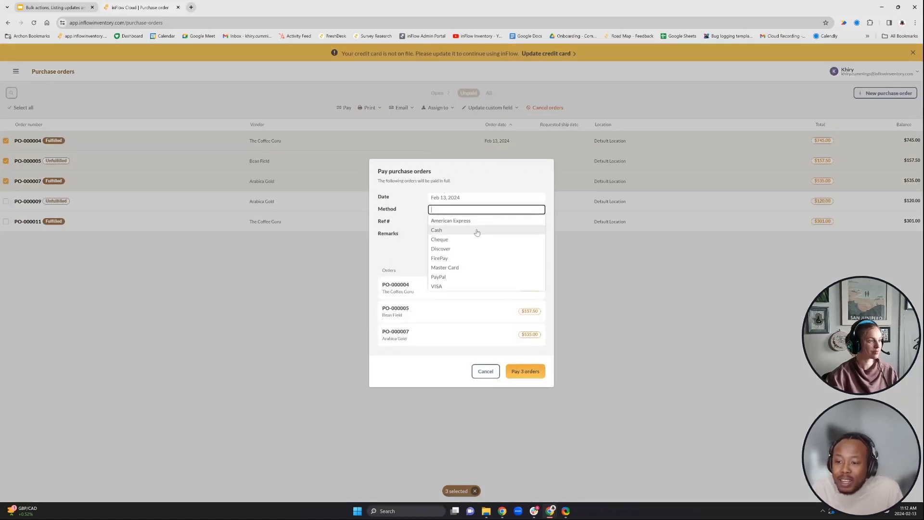
click(447, 238)
click(445, 223)
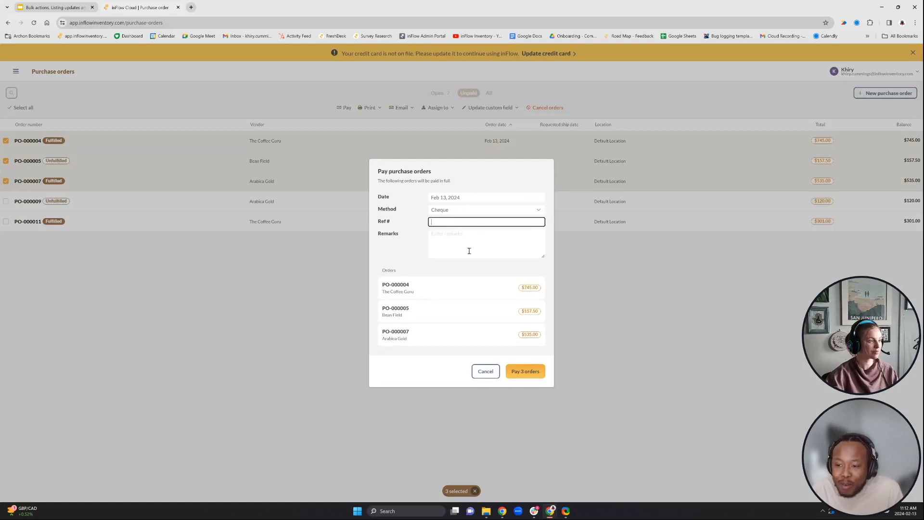
click(451, 246)
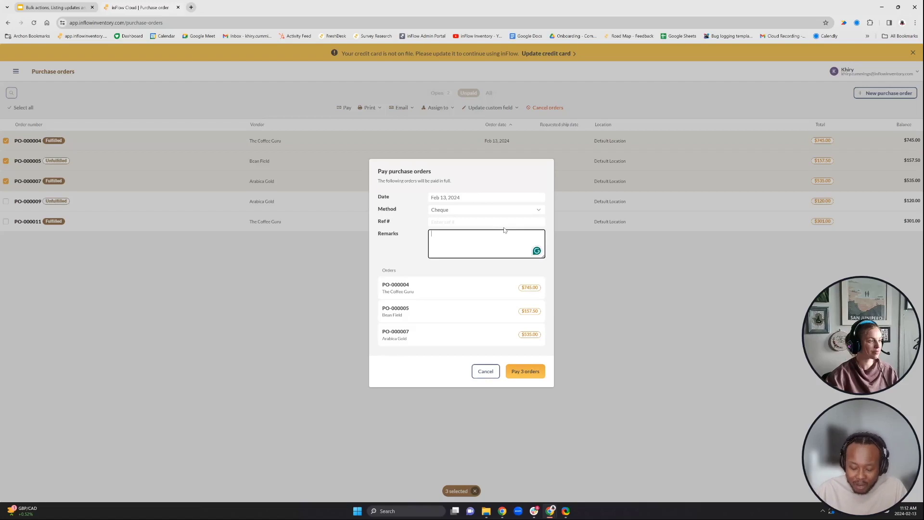
text(I have paid you)
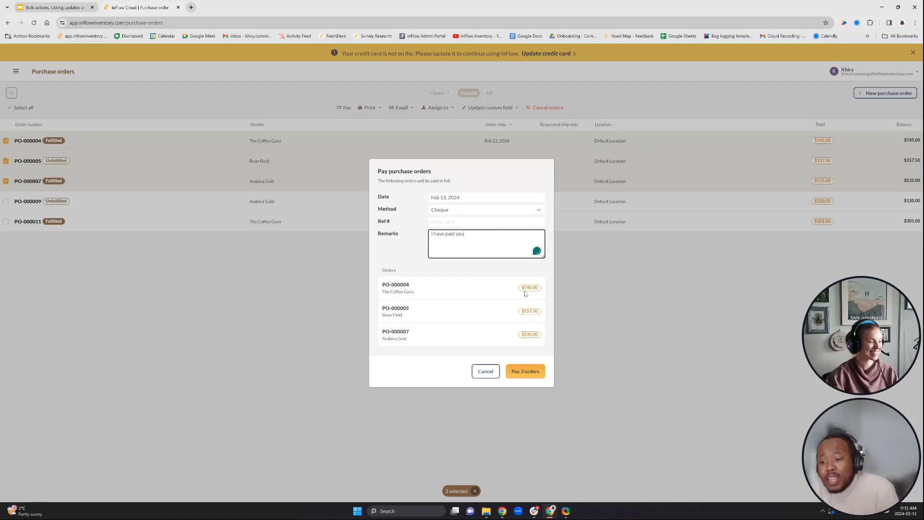
click(523, 377)
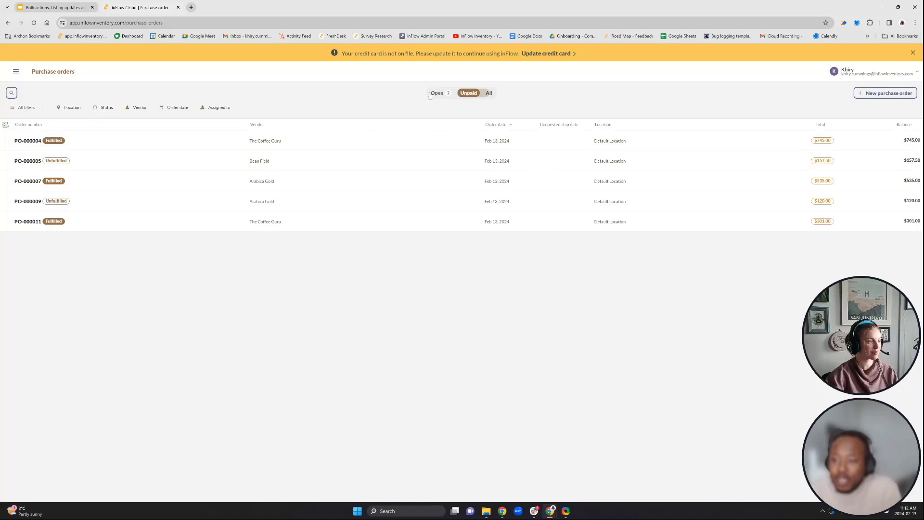
Compare the All, Open and Unpaid purchase order lists, and view the details of the open Bean Field order.
click(489, 93)
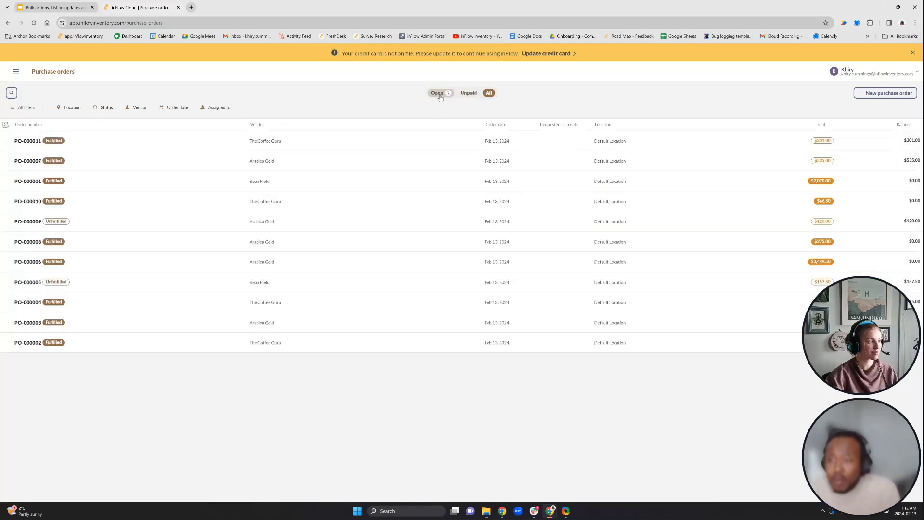
click(439, 94)
click(465, 94)
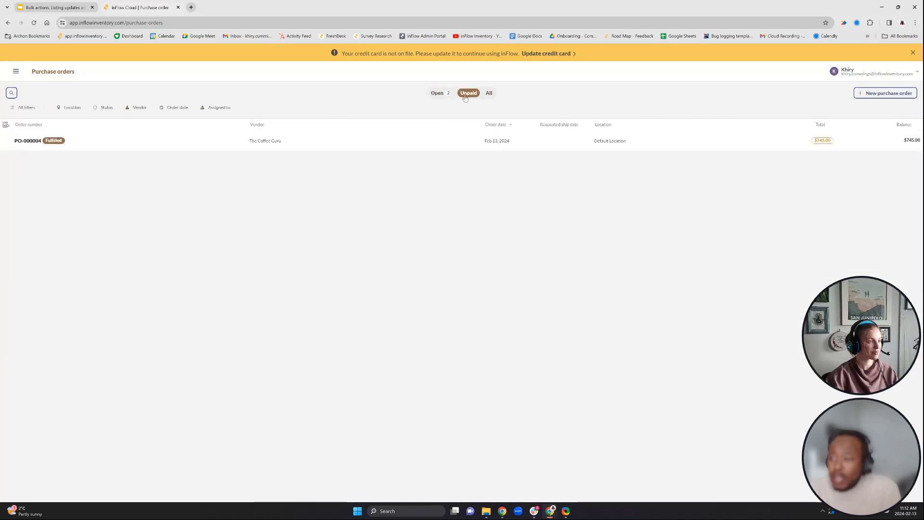
click(434, 95)
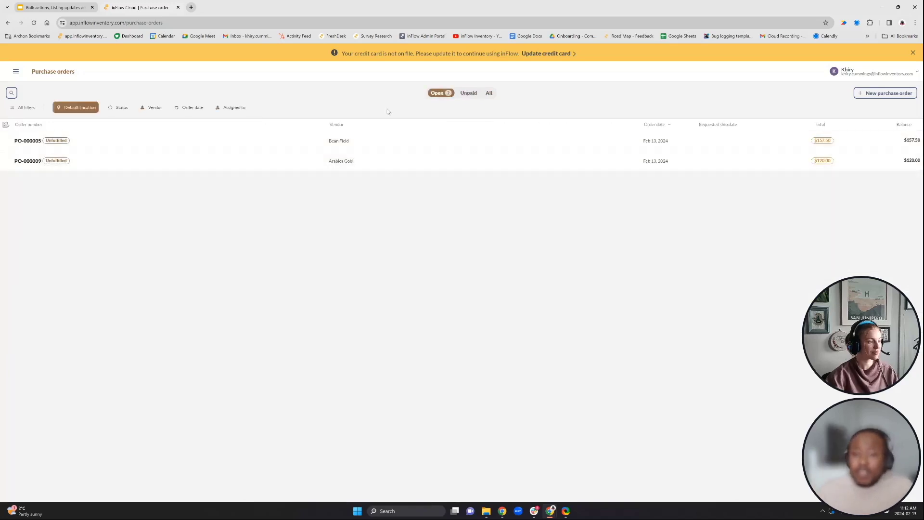
click(8, 143)
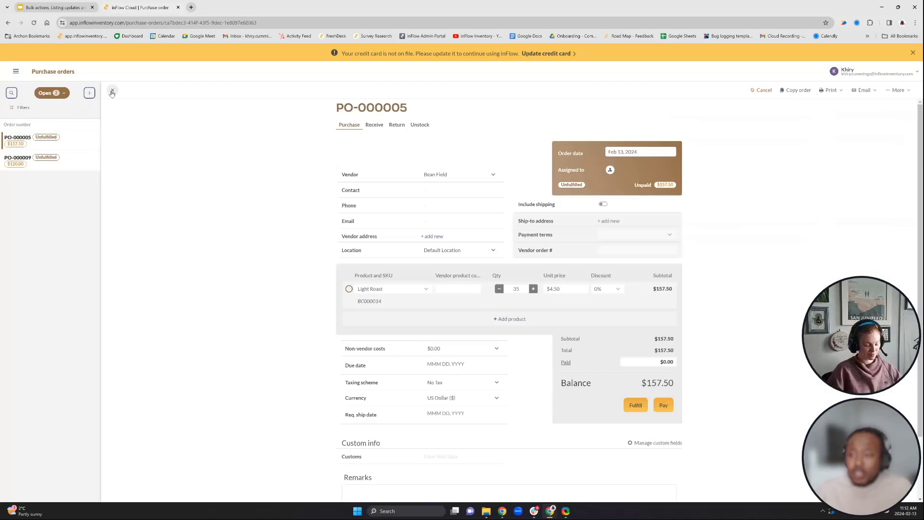
click(112, 92)
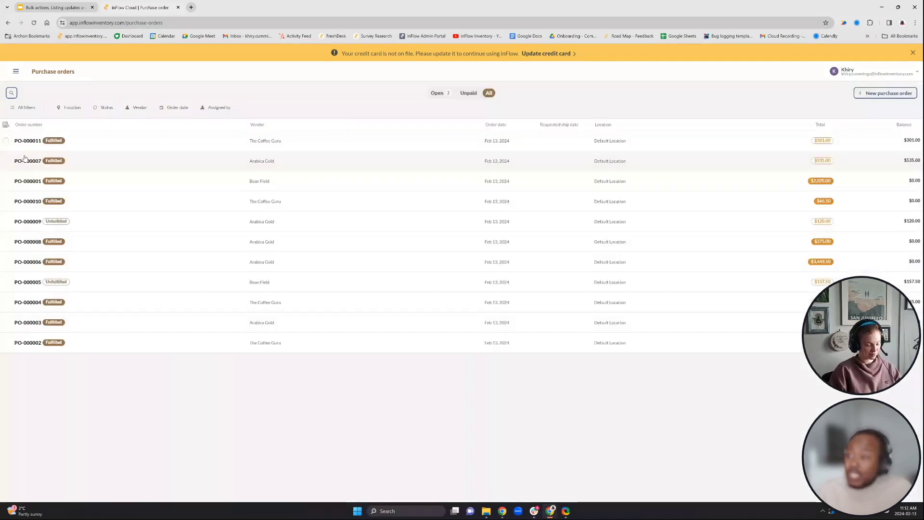
Try to bulk-email the Purchase order document for four orders: the first two listed, the unfulfilled Arabica Gold order and the one below it.
click(6, 142)
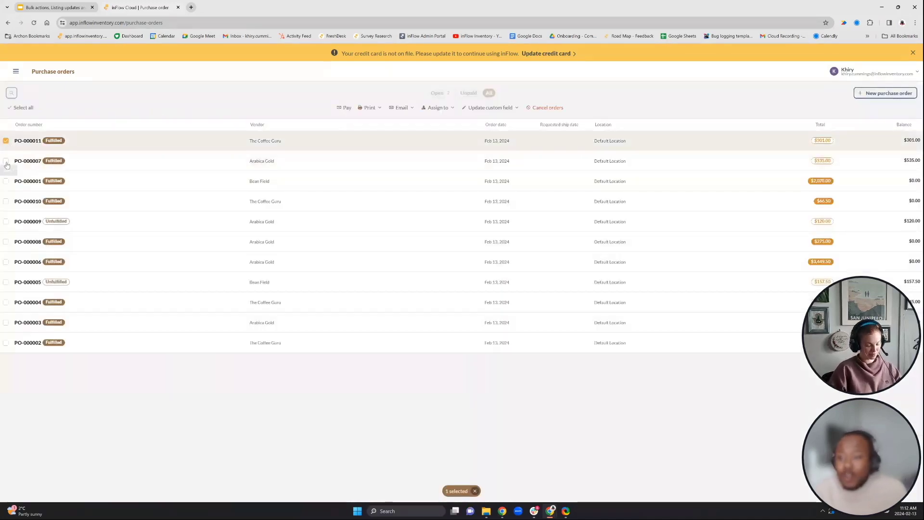
click(6, 162)
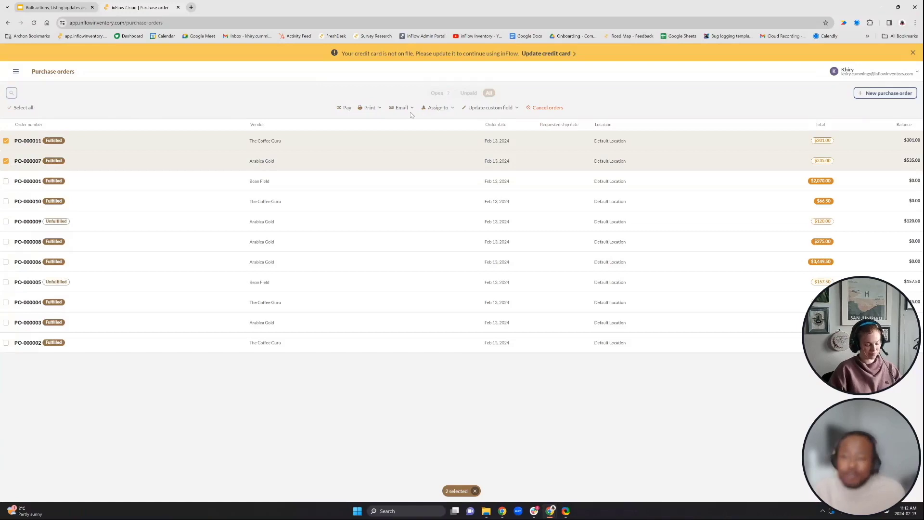
click(407, 110)
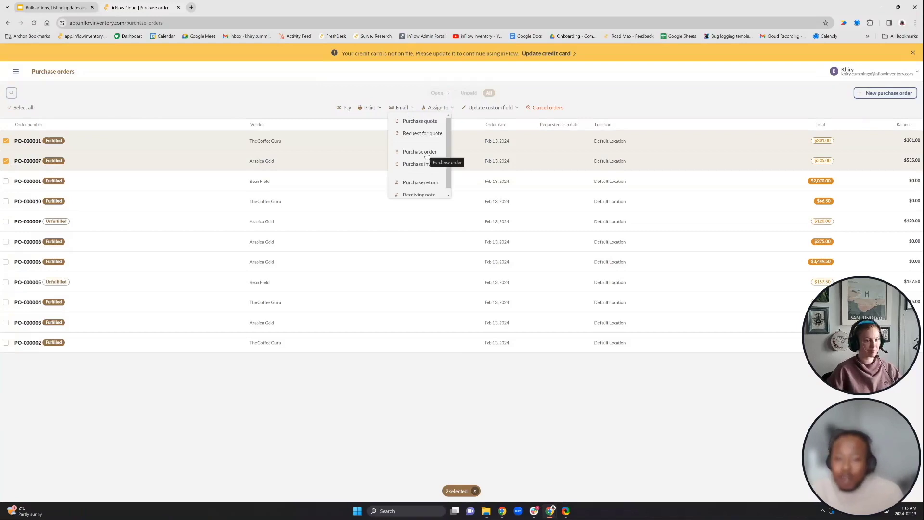
click(6, 222)
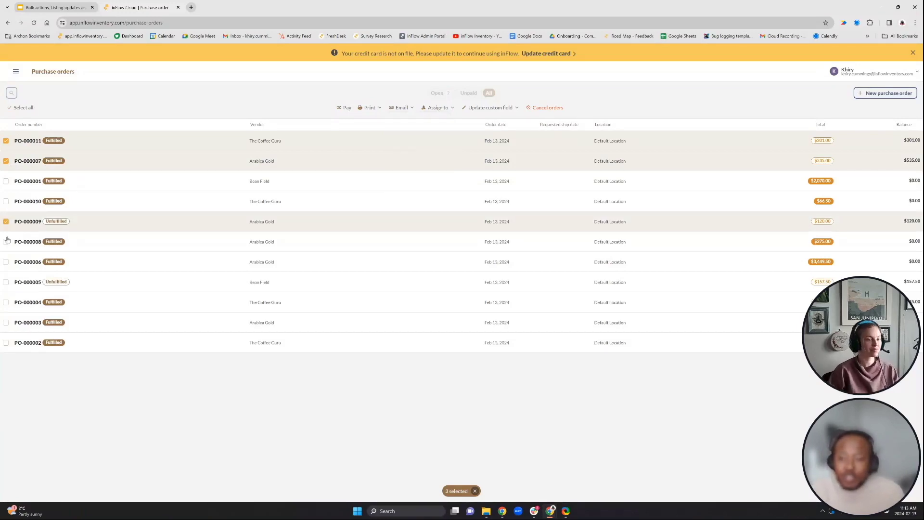
click(6, 241)
click(402, 107)
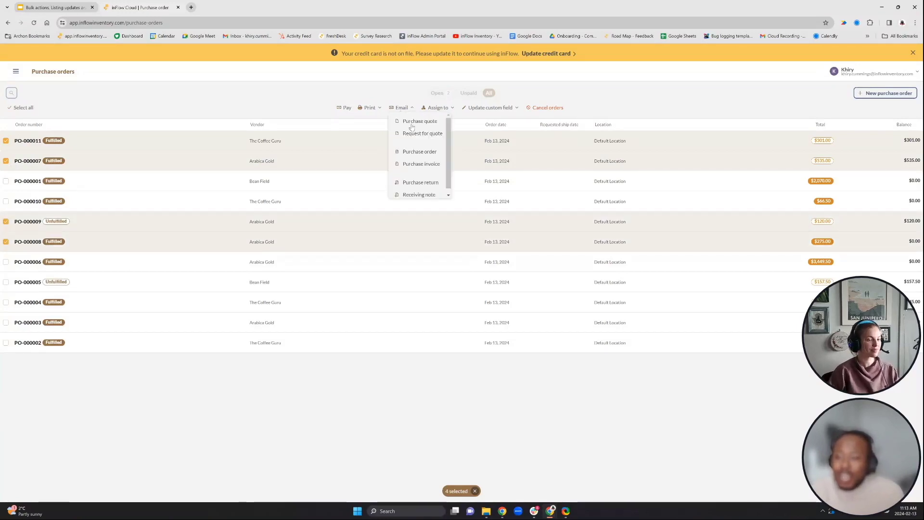
click(420, 153)
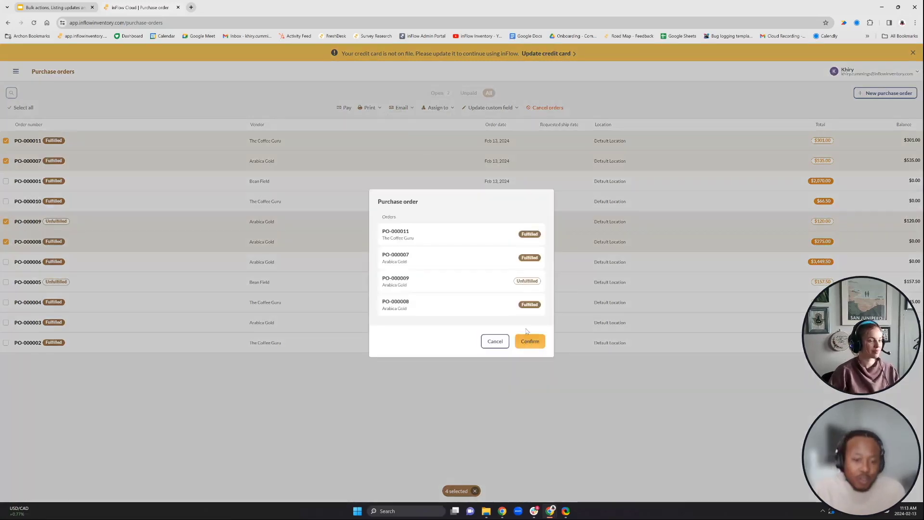
click(502, 344)
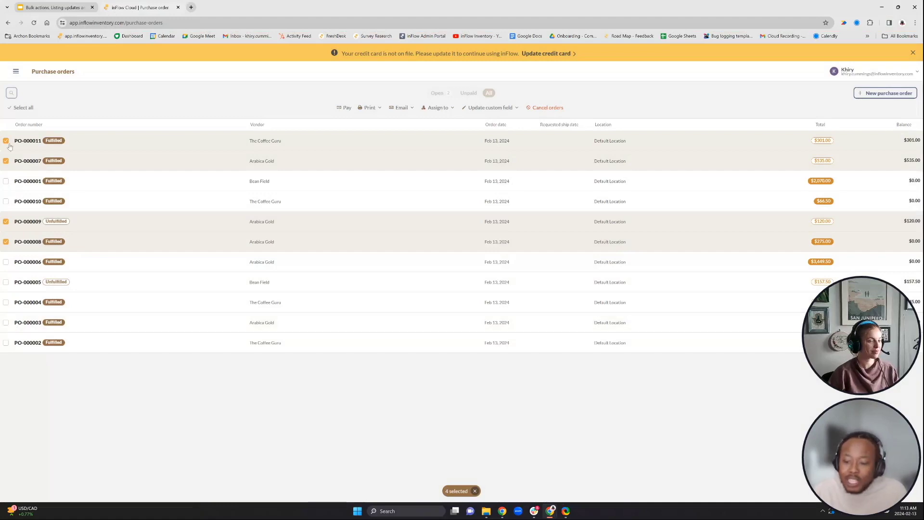
click(475, 492)
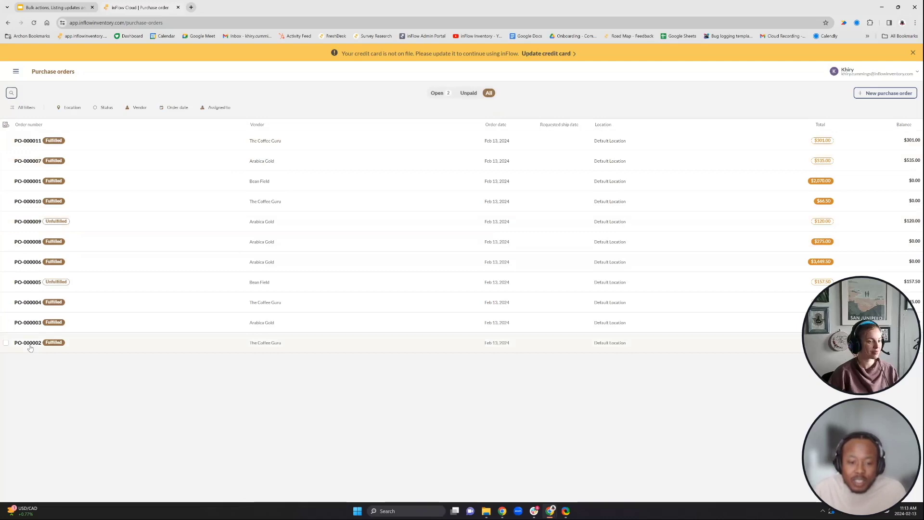
Try to cancel the last two fulfilled purchase orders in the list together, and clear the selection.
click(7, 343)
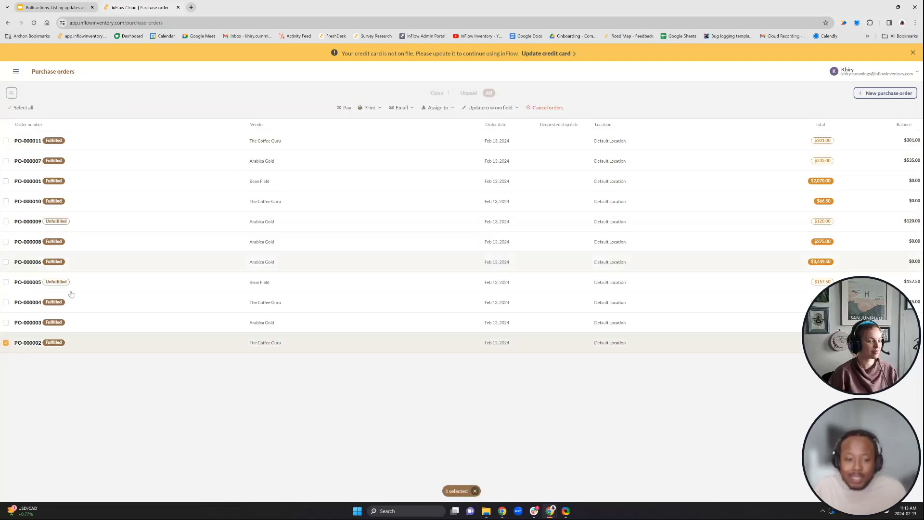
click(6, 323)
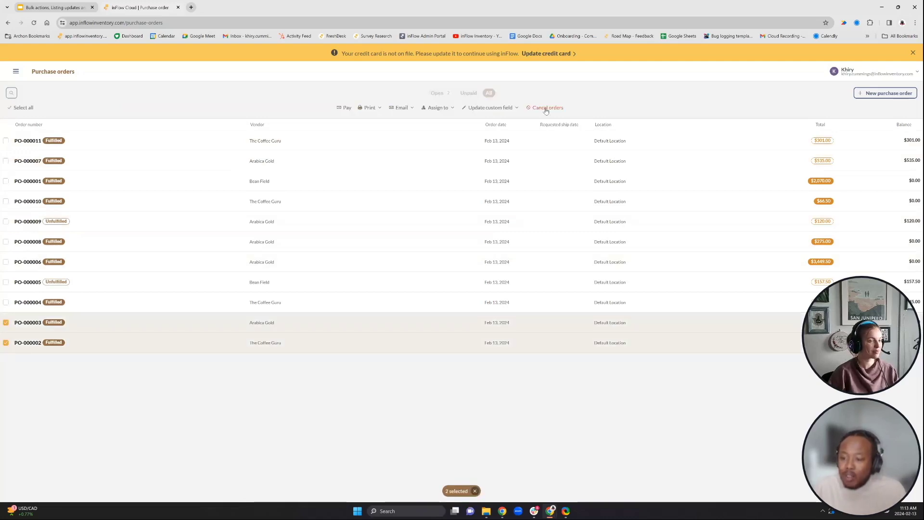
click(546, 107)
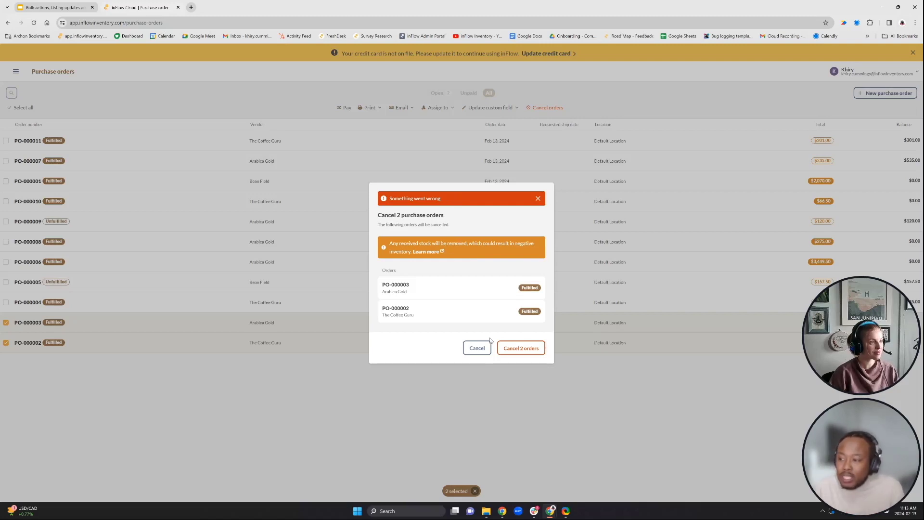
click(477, 347)
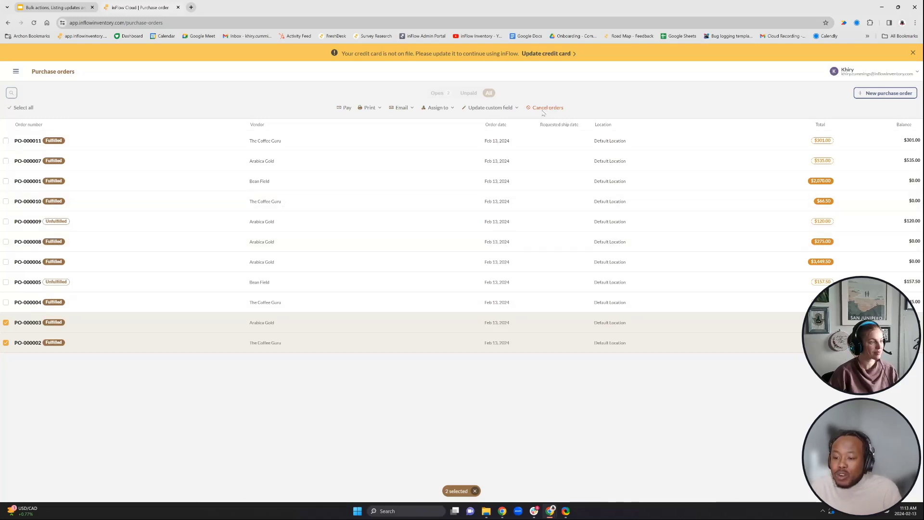
click(475, 491)
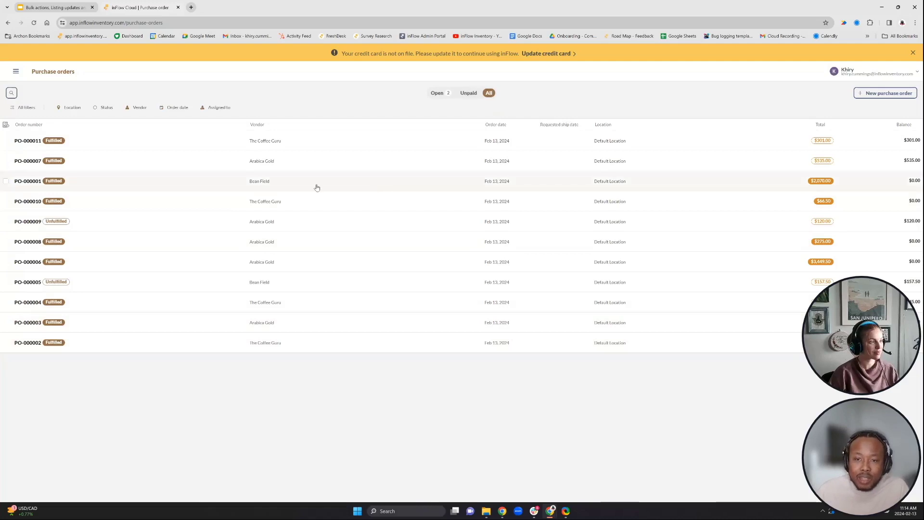
Open the sales order list and show all sales orders.
click(17, 73)
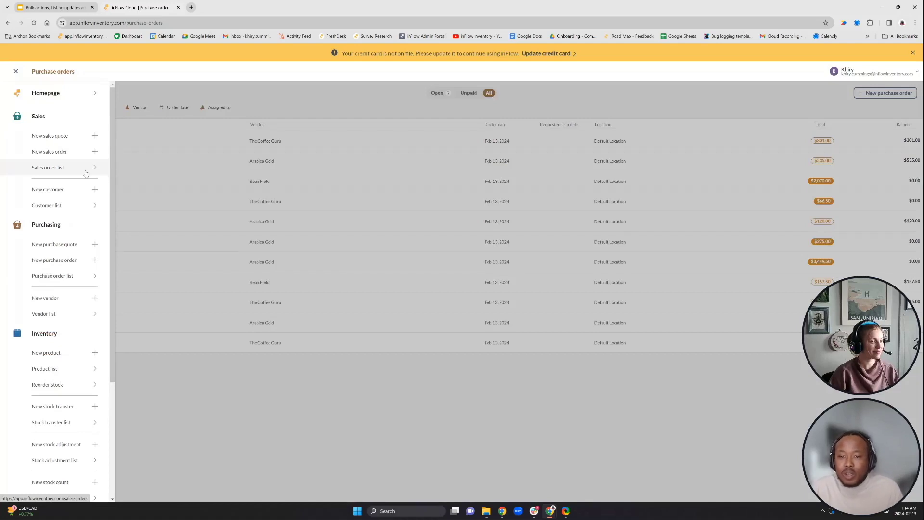
click(86, 172)
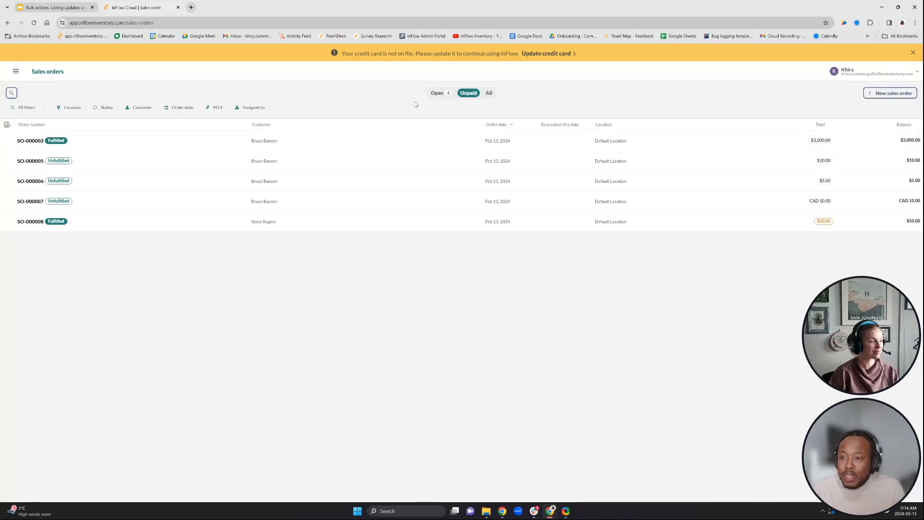
click(498, 93)
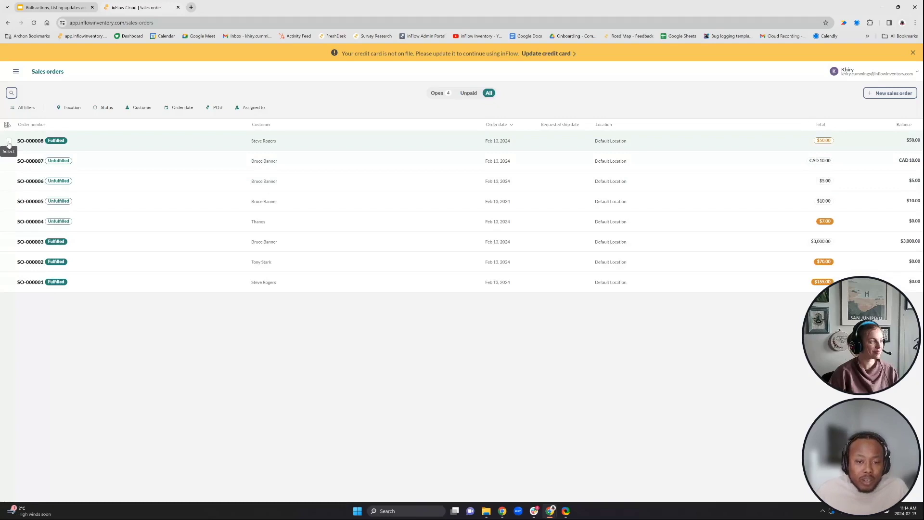
Select the first and third sales orders, extend the selection as a range through the second-to-last order, and clear it.
click(9, 181)
click(8, 140)
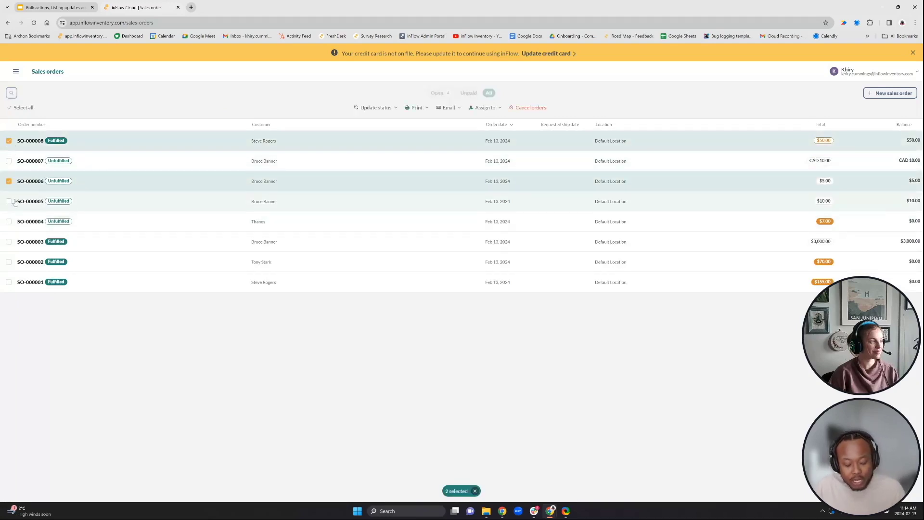
key(shift)
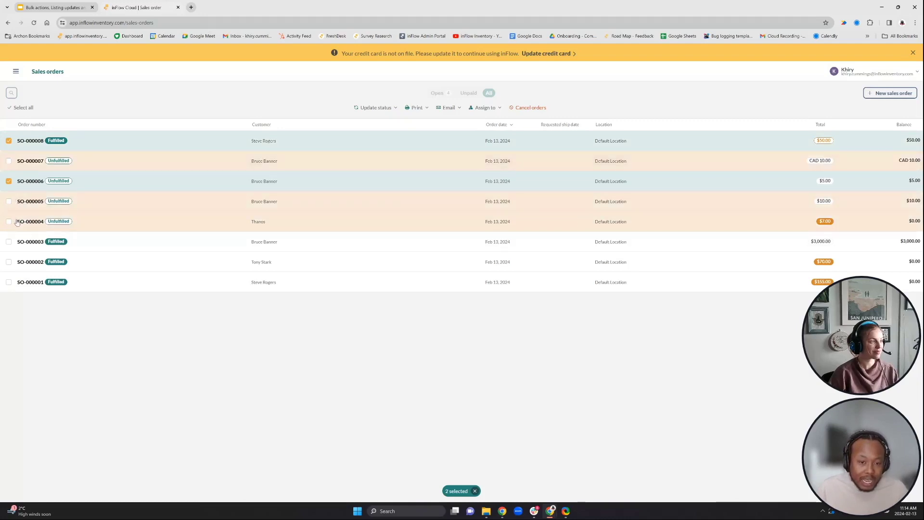
shift+click(9, 262)
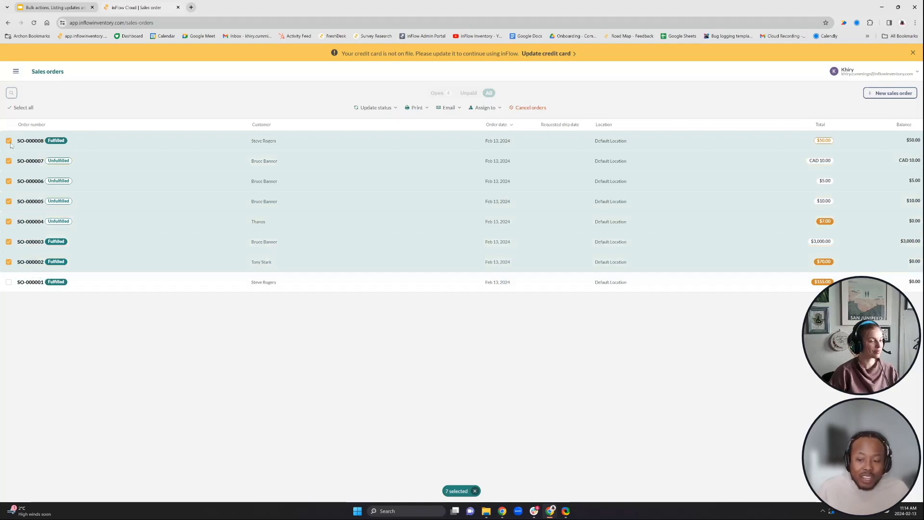
click(474, 491)
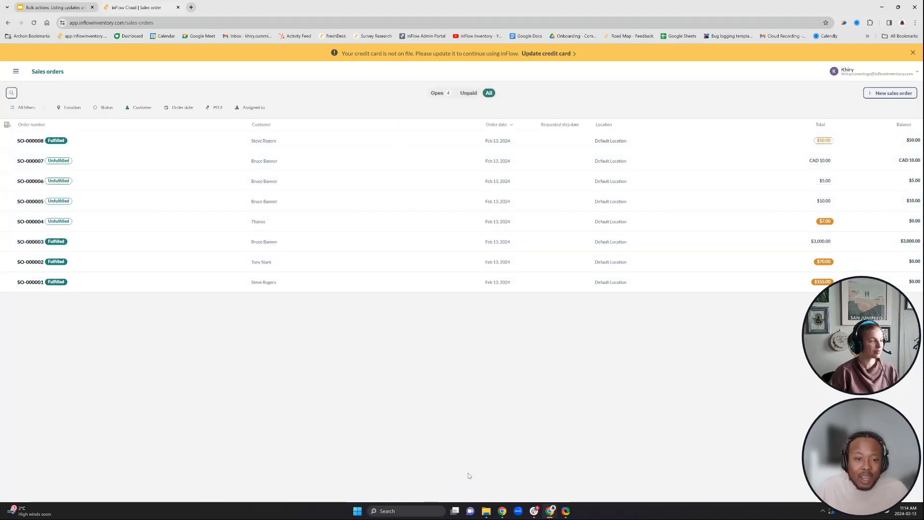
Select the first six sales orders as a range, extend it to the last order, and clear the selection.
click(8, 141)
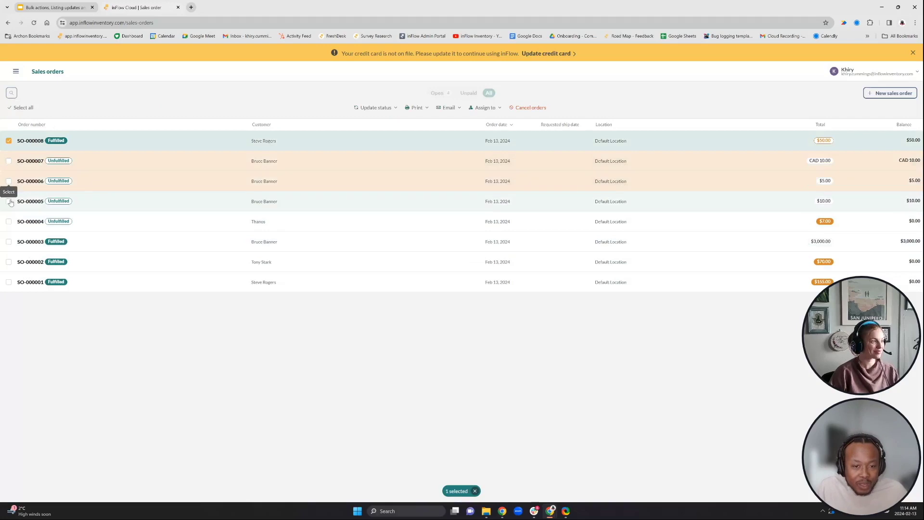
shift+click(9, 241)
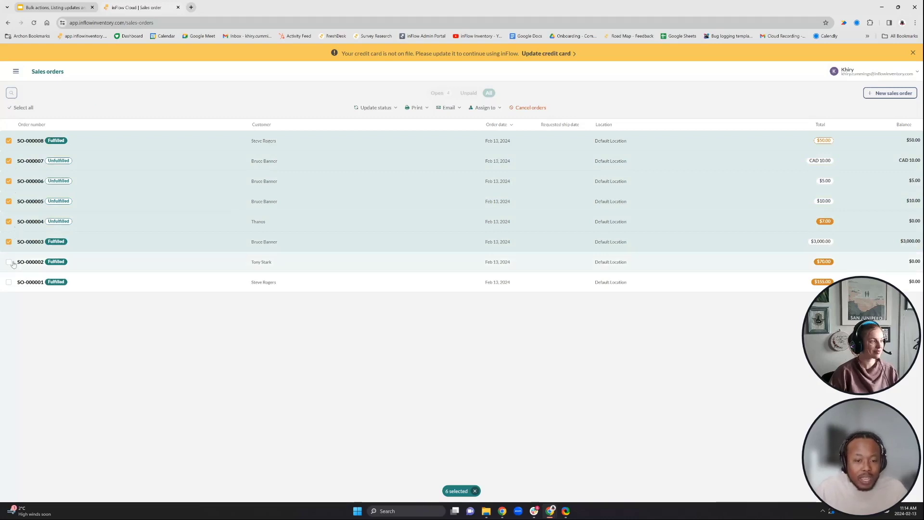
shift+click(9, 283)
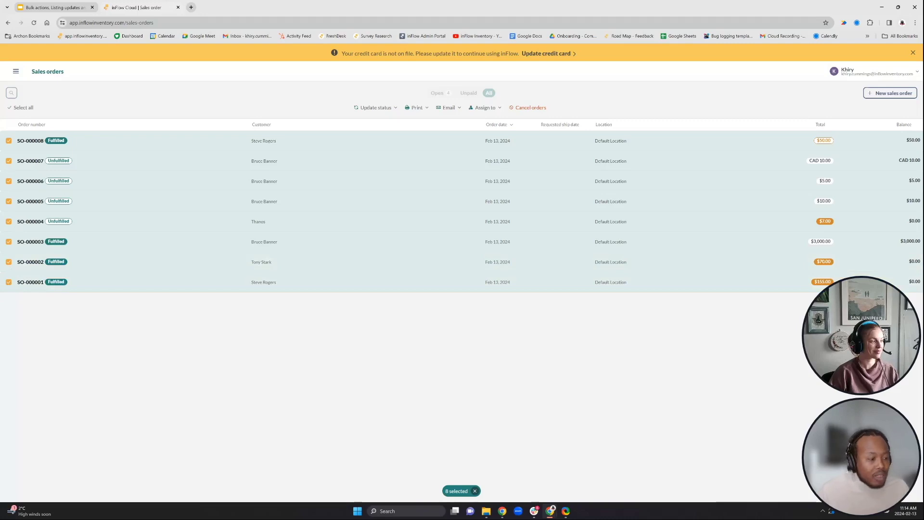
click(475, 492)
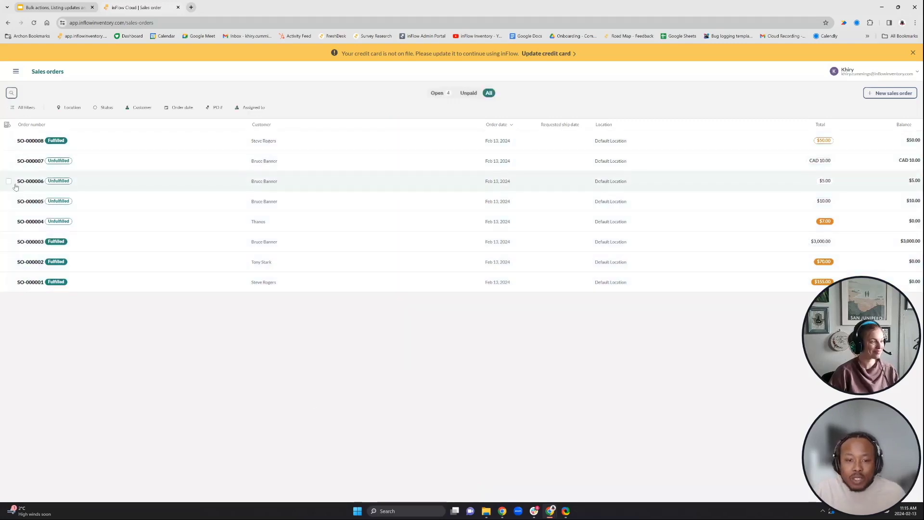
Try to assign the unfulfilled $5.00 and $10.00 sales orders together to the last listed team member, and deselect both orders.
click(8, 182)
click(9, 201)
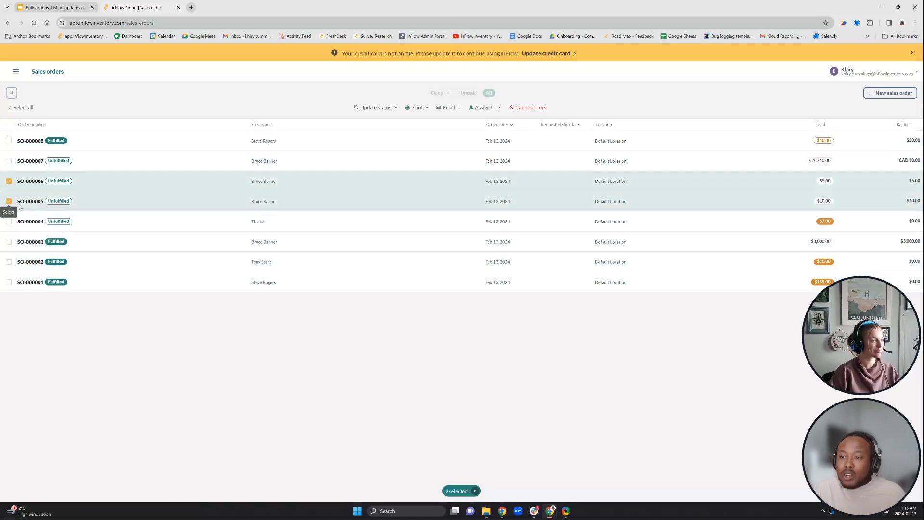
click(489, 109)
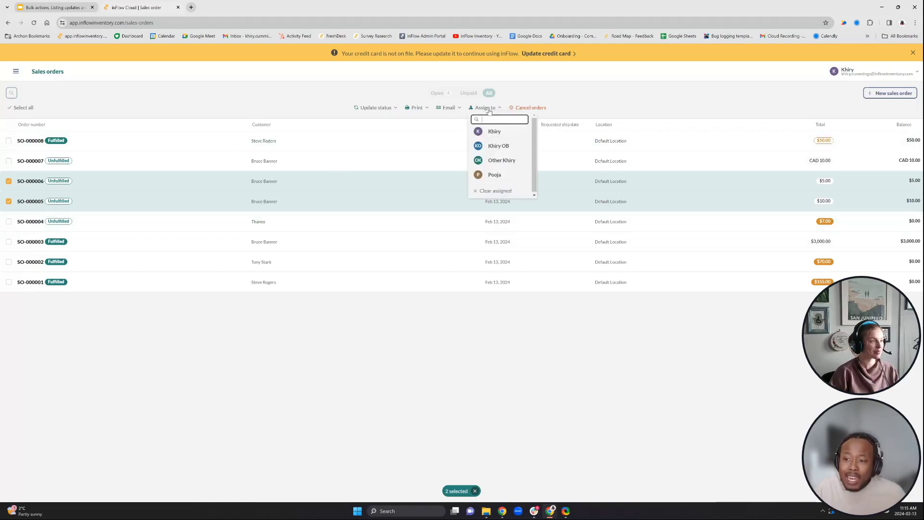
click(498, 177)
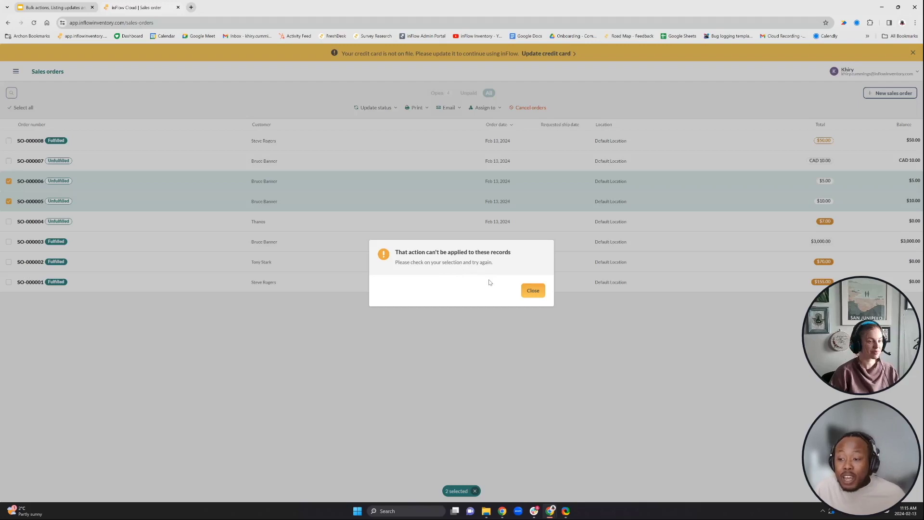
click(533, 291)
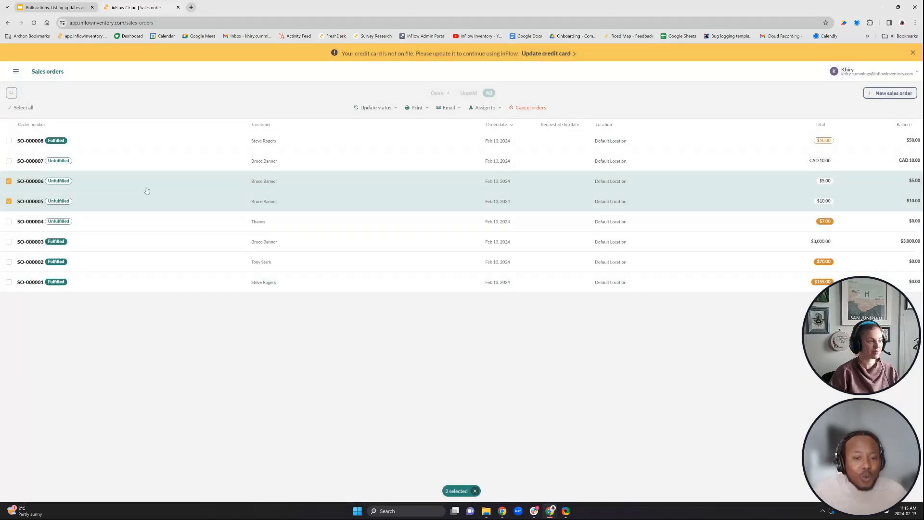
click(8, 181)
click(9, 201)
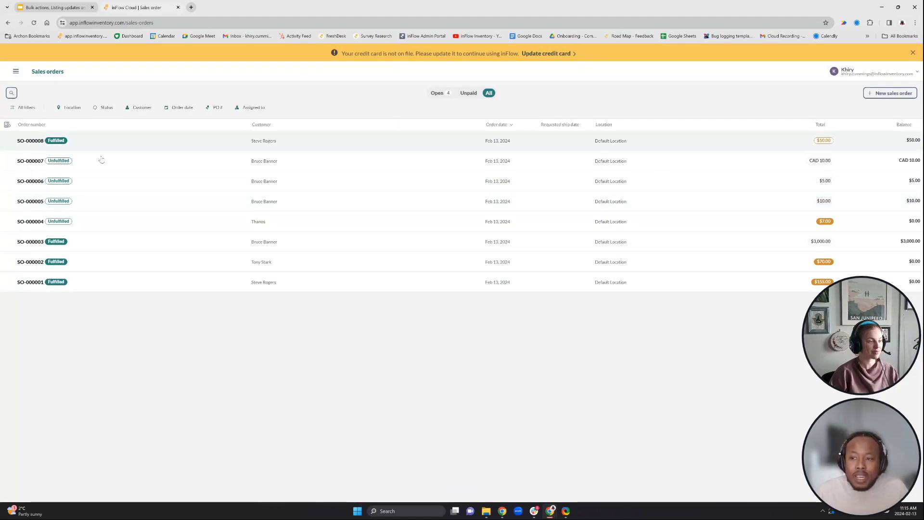
Filter the sales orders to Unpaid, and open the product list.
click(469, 93)
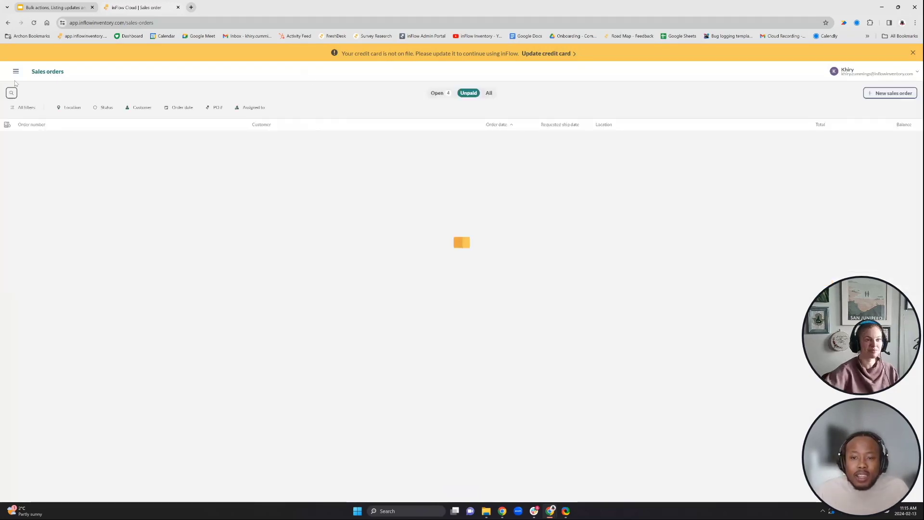
click(15, 71)
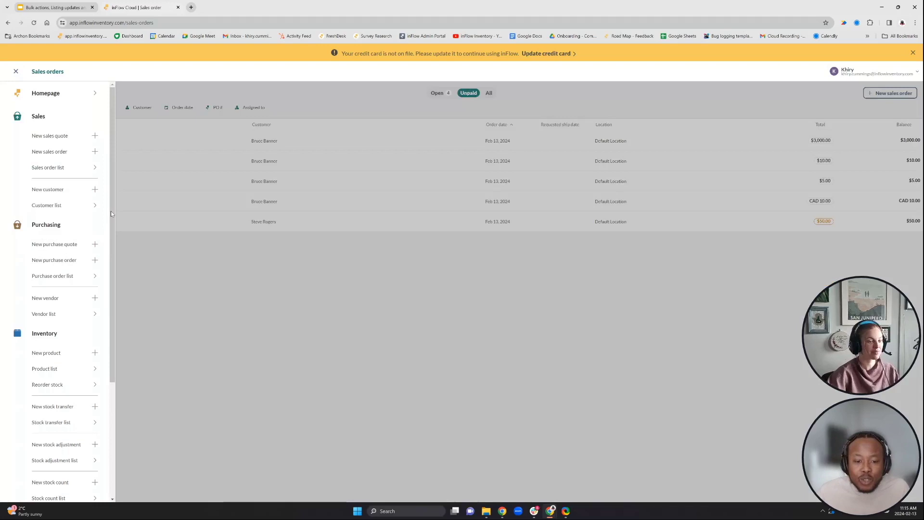
click(58, 369)
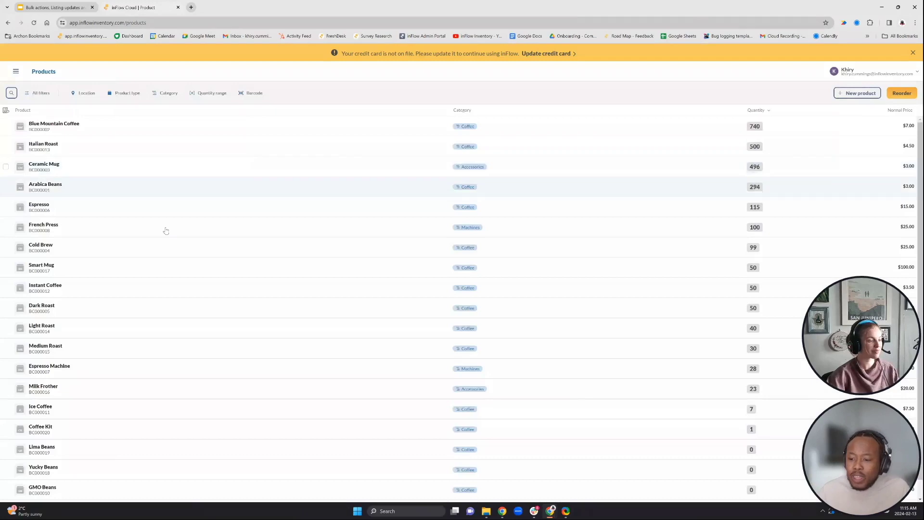
scroll(166, 241, down, 1)
scroll(166, 251, up, 1)
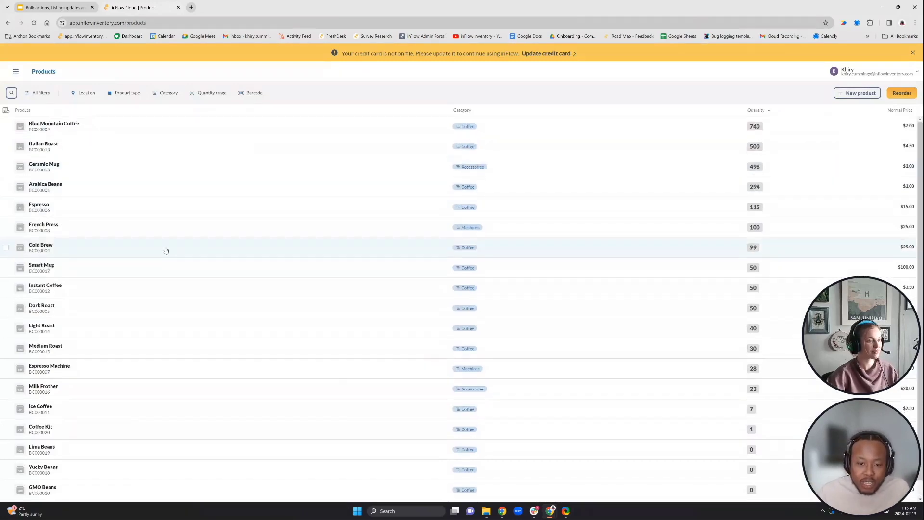
Select the range of products from Espresso through Medium Roast, and clear the selection.
click(6, 207)
key(shift)
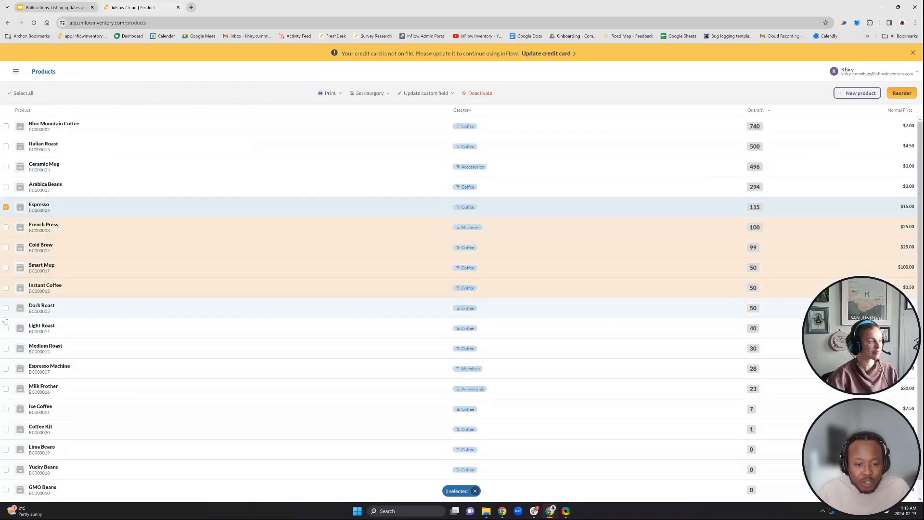
shift+click(6, 349)
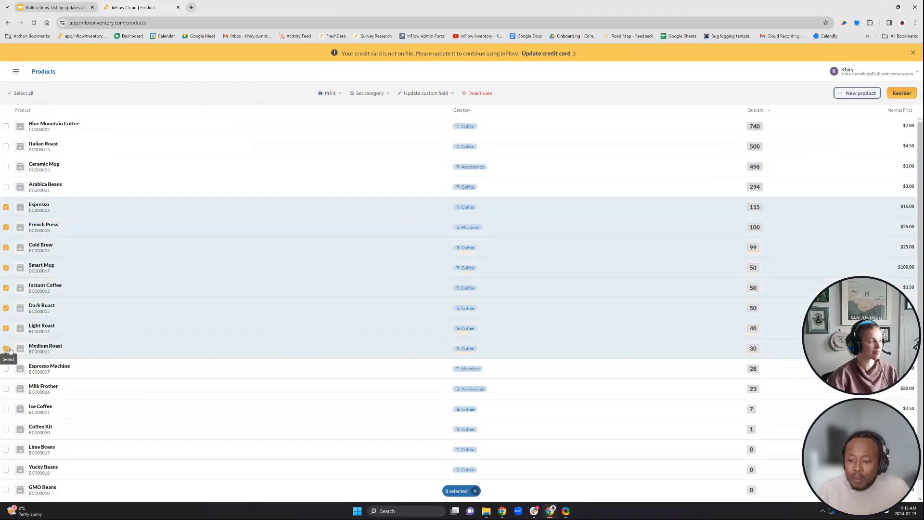
click(475, 491)
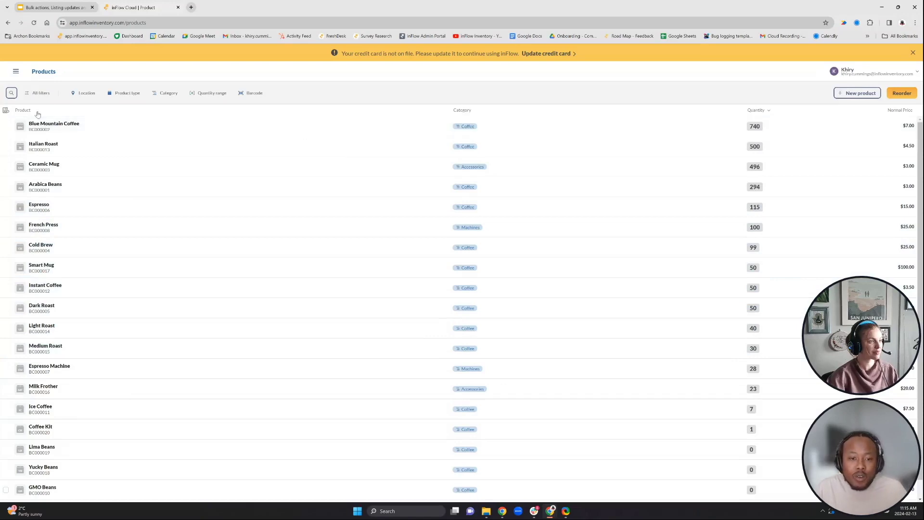
Select the Blue Mountain Coffee and Espresso products individually, and deselect both.
click(6, 126)
click(6, 207)
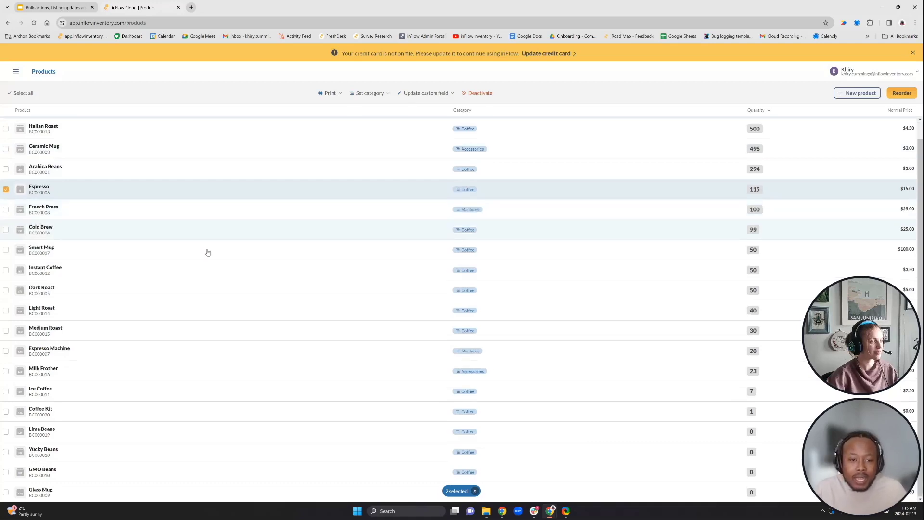
click(5, 126)
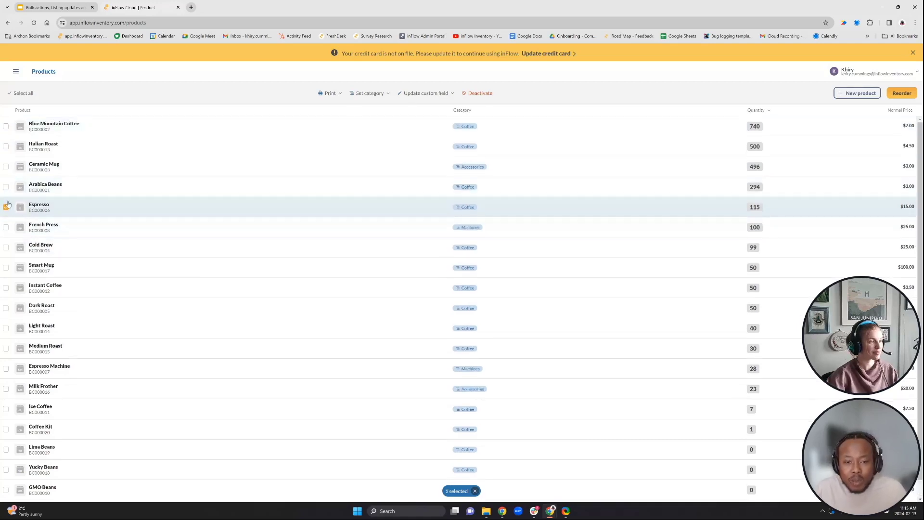
click(7, 206)
Try twice to set the category of the Glass Mug and Smart Mug products to Coffee in bulk.
scroll(204, 268, down, 1)
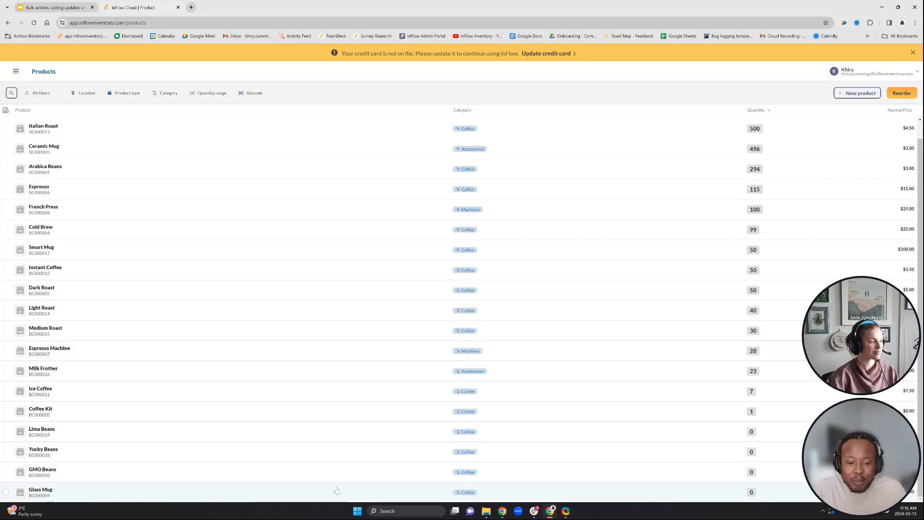
click(6, 492)
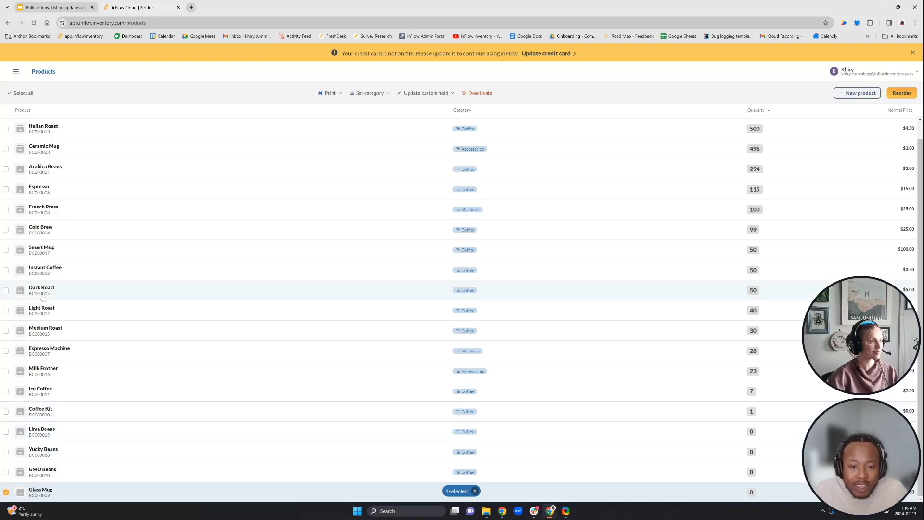
click(6, 252)
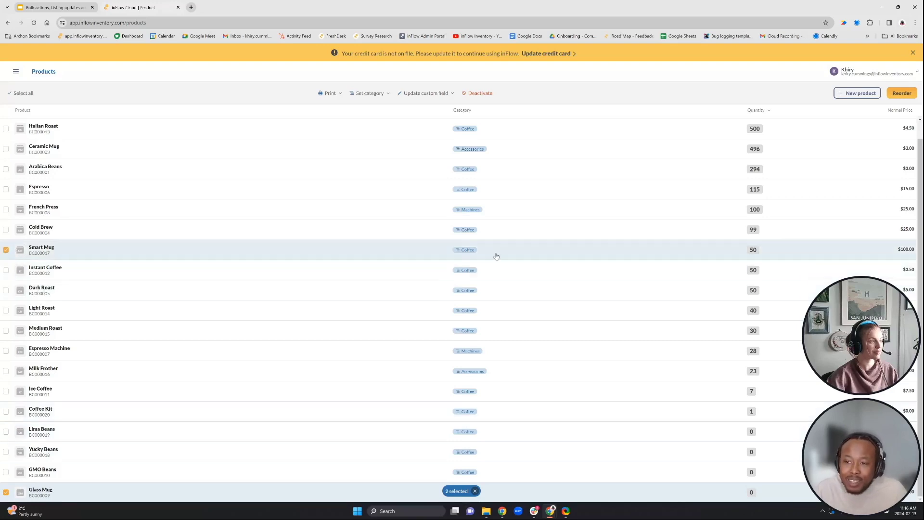
click(370, 97)
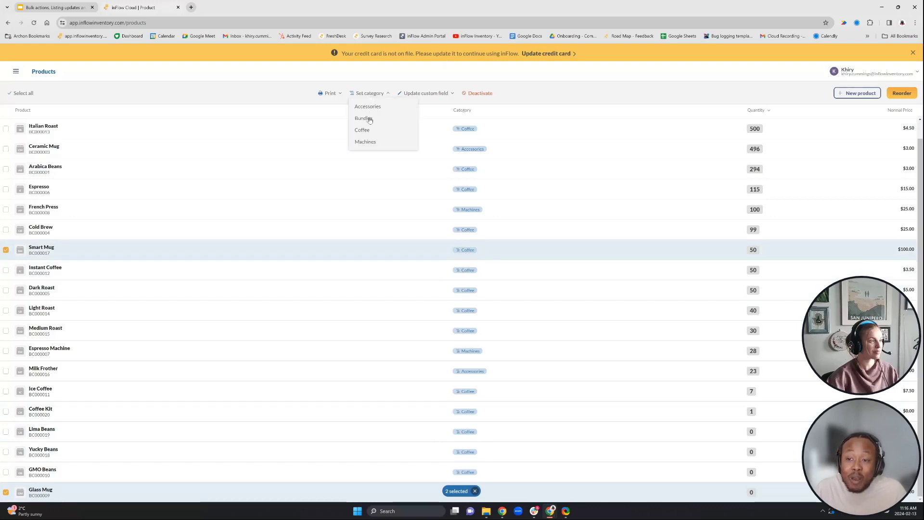
click(368, 133)
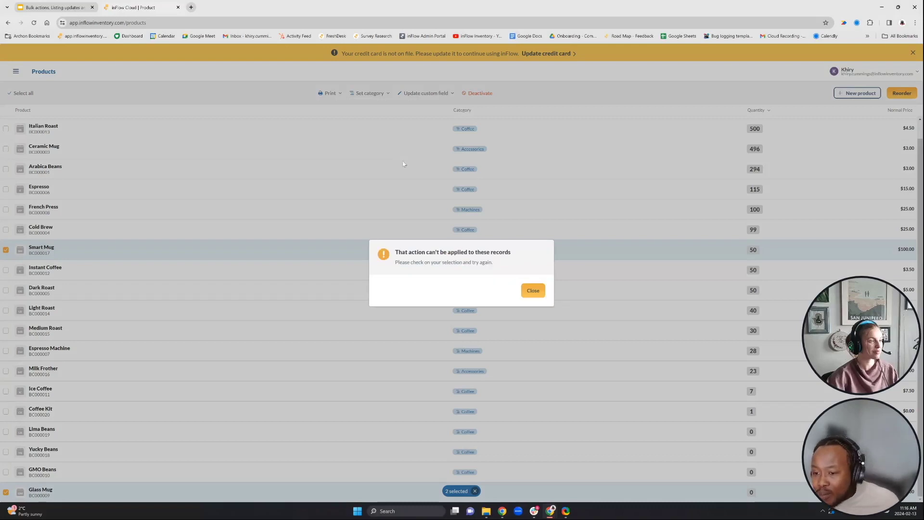
click(533, 291)
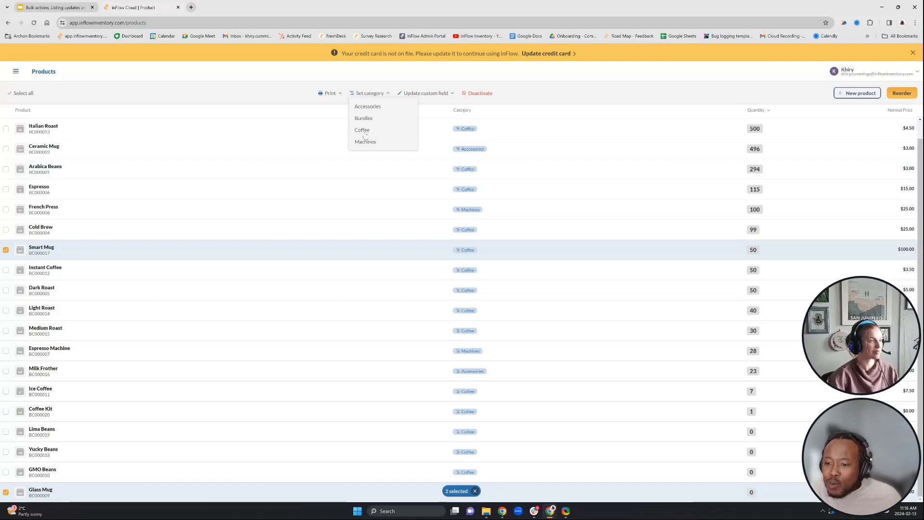
click(365, 135)
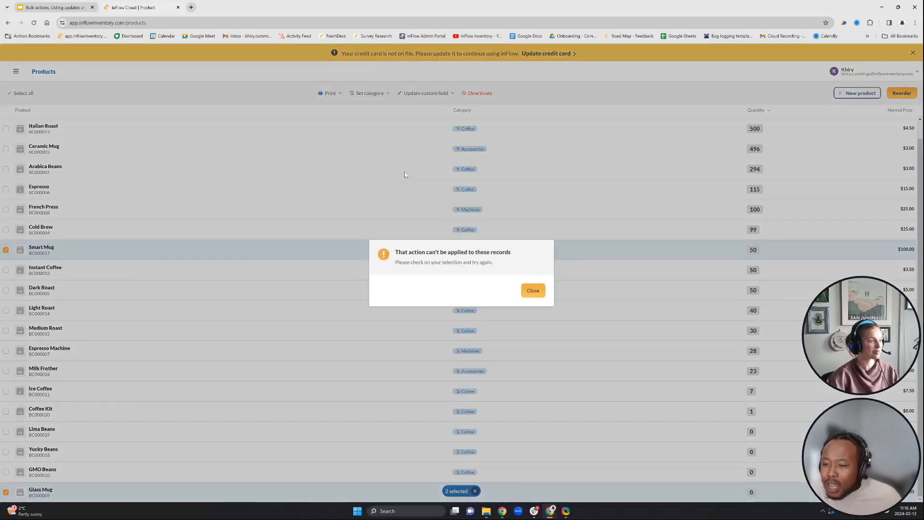
click(533, 290)
Reload the product list and try again to set the Glass Mug and Smart Mug category to Coffee.
click(34, 22)
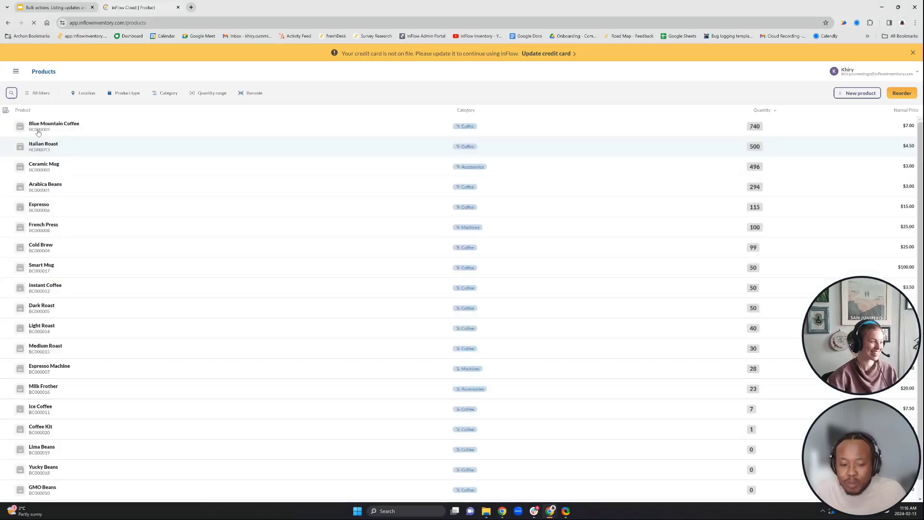
scroll(189, 363, down, 1)
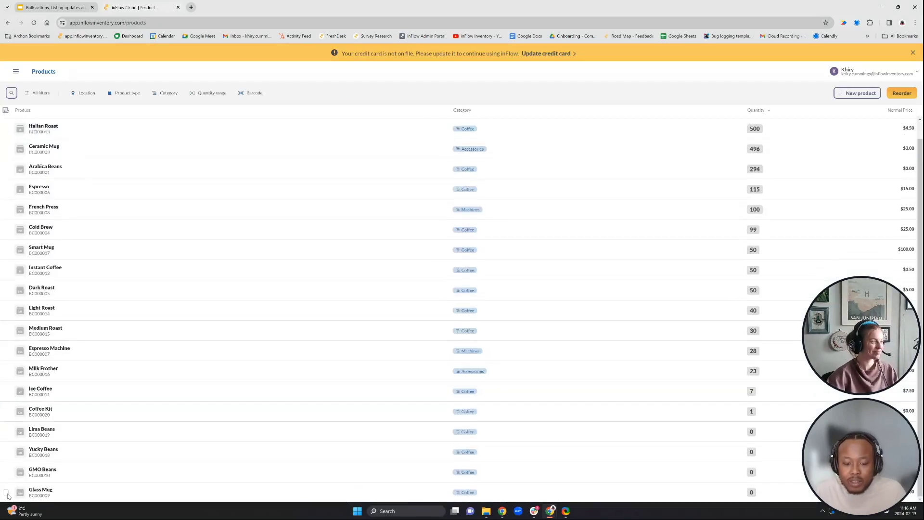
click(6, 493)
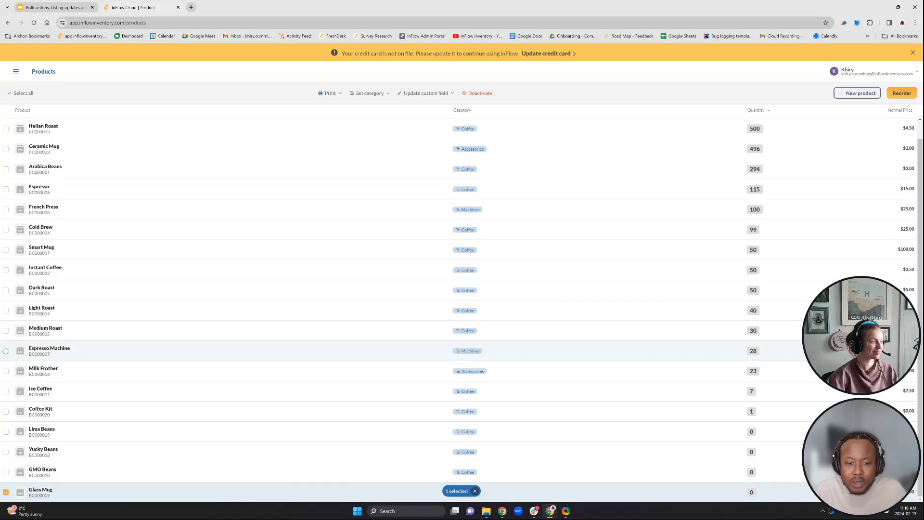
click(6, 250)
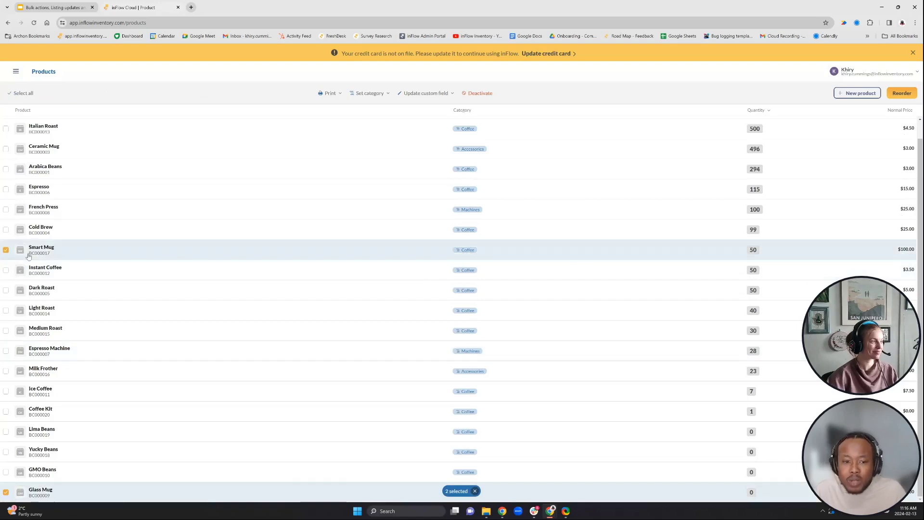
click(369, 93)
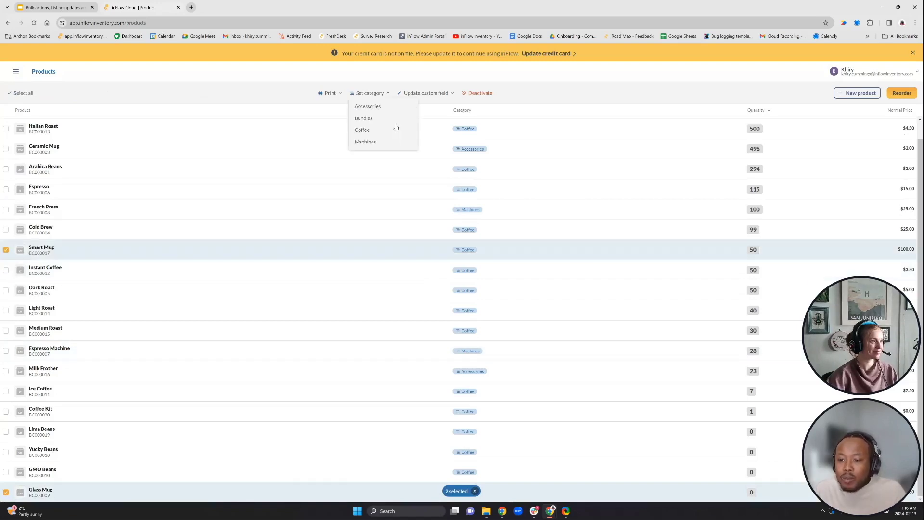
click(395, 129)
click(530, 314)
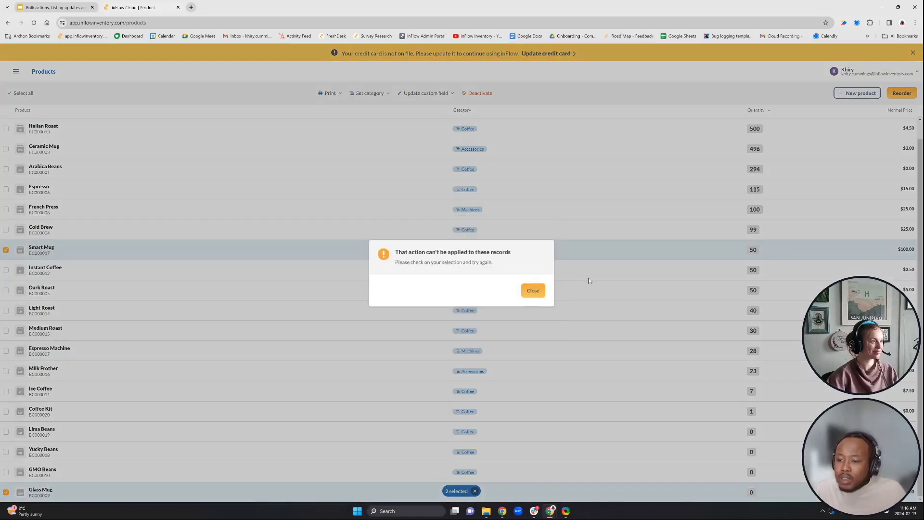
Dismiss the error notice and deselect the Smart Mug and Glass Mug products.
click(534, 290)
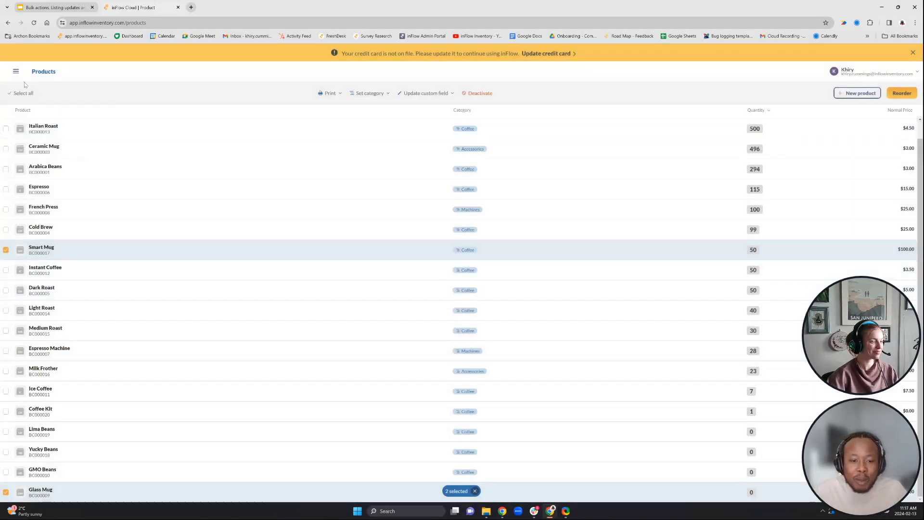
click(6, 250)
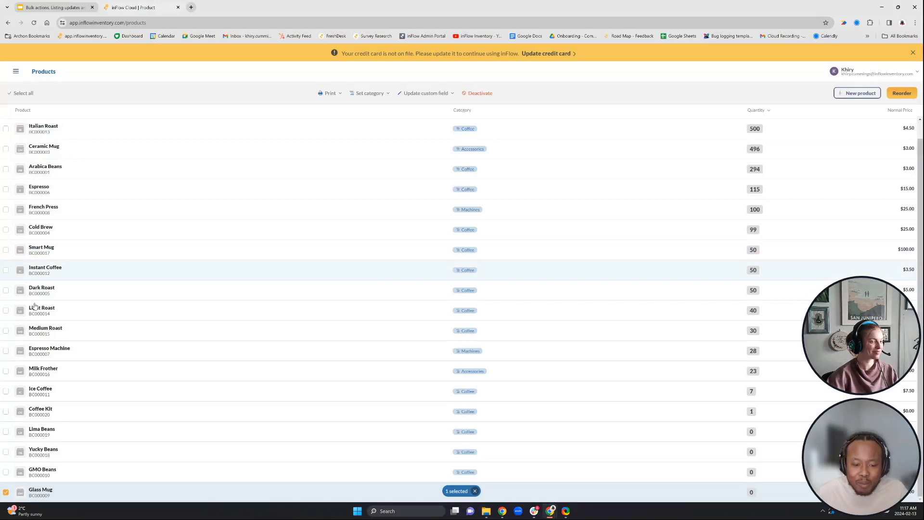
click(6, 492)
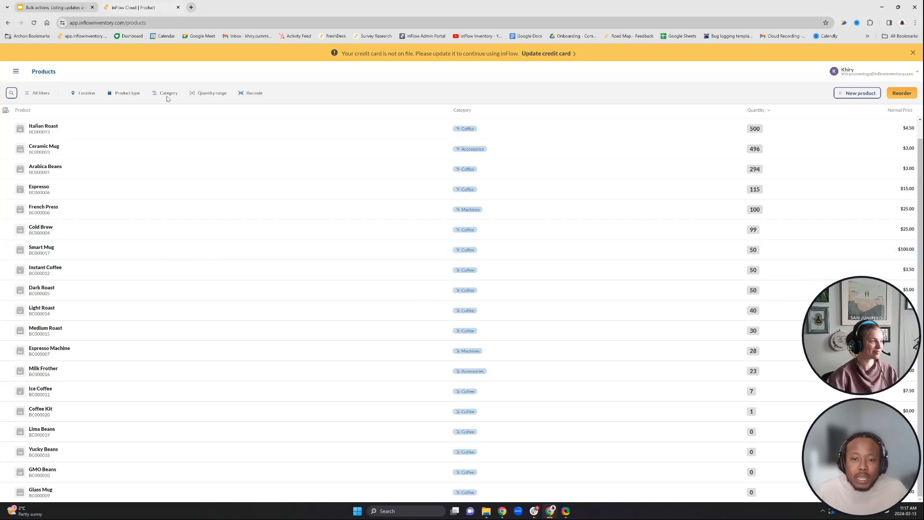
Select the Italian Roast product and update its Tier custom field to "Mid Tier".
click(6, 128)
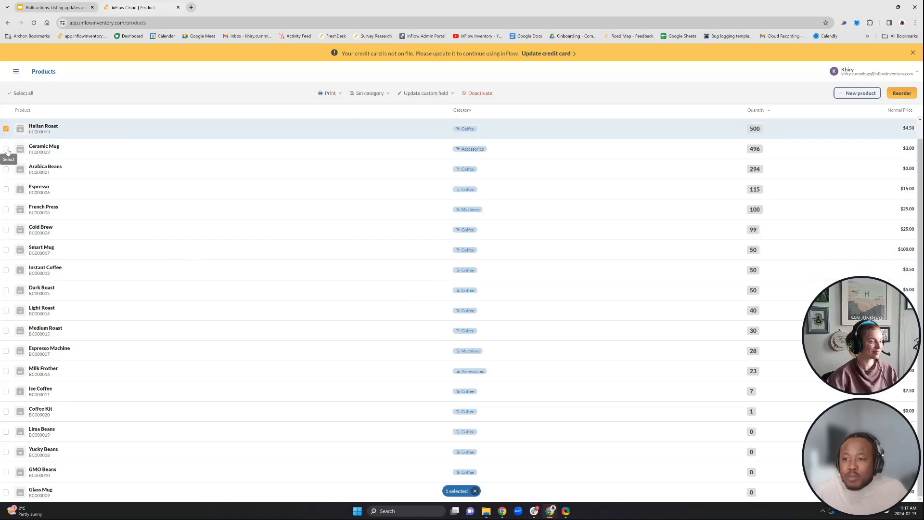
click(433, 96)
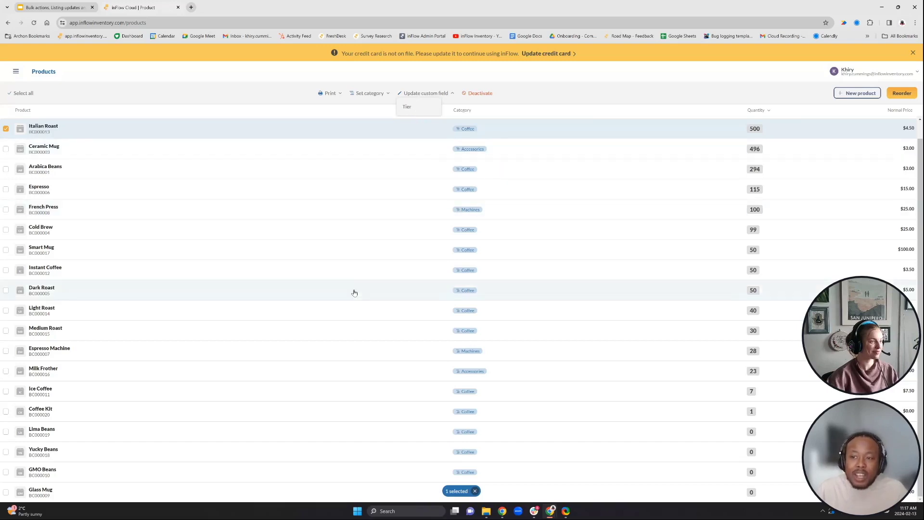
click(411, 108)
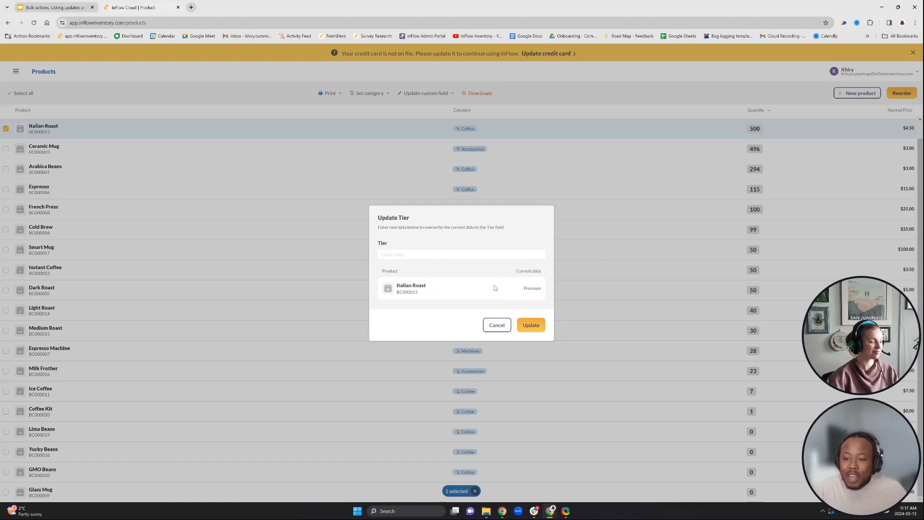
click(422, 254)
text(Mid)
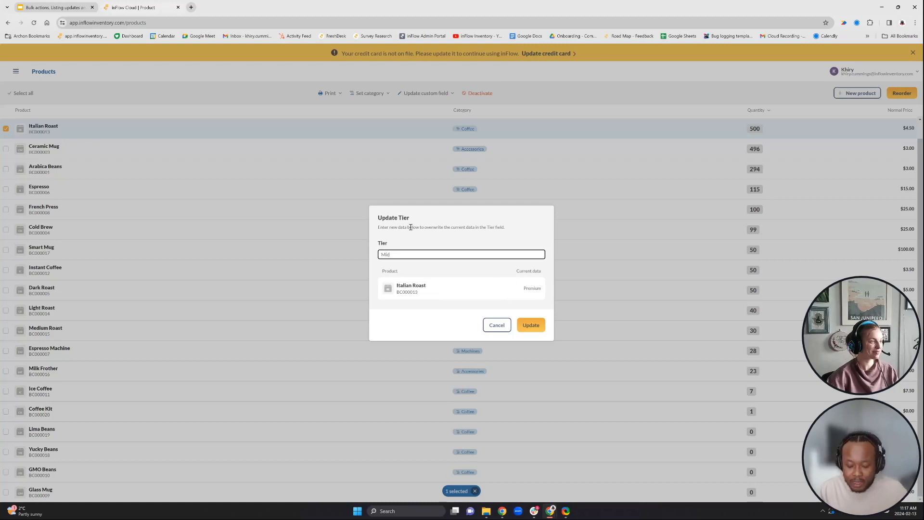
text( Tier)
click(537, 324)
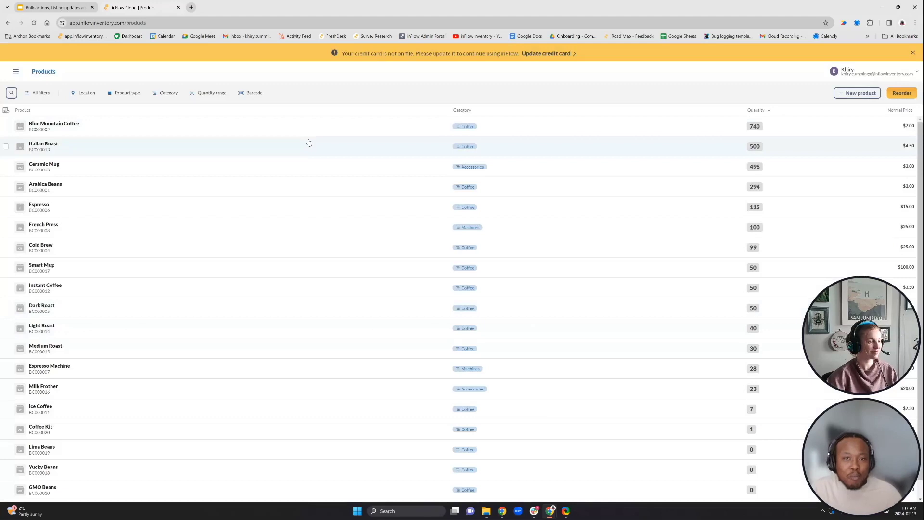
Switch to the bulk actions deck in Google Slides, start presenting it and go back to the Listing Updates slide.
click(56, 8)
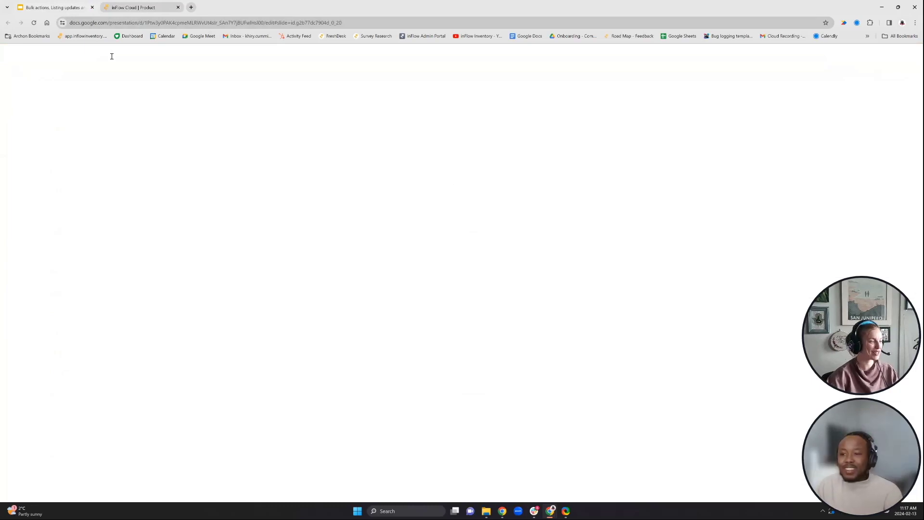
key(ctrl+F5)
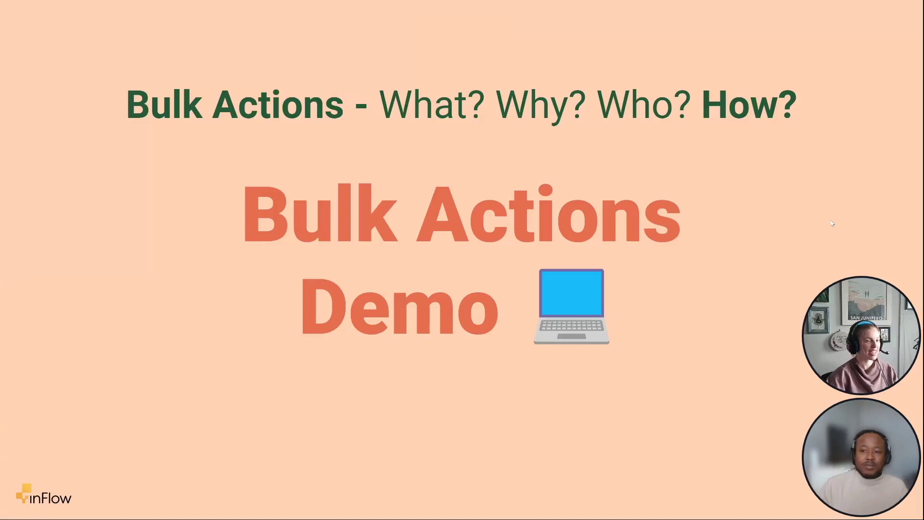
key(Left)
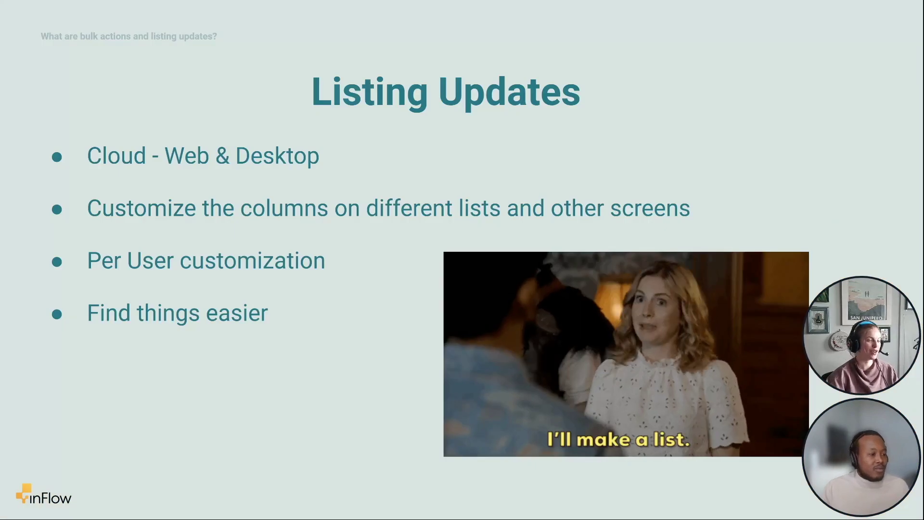
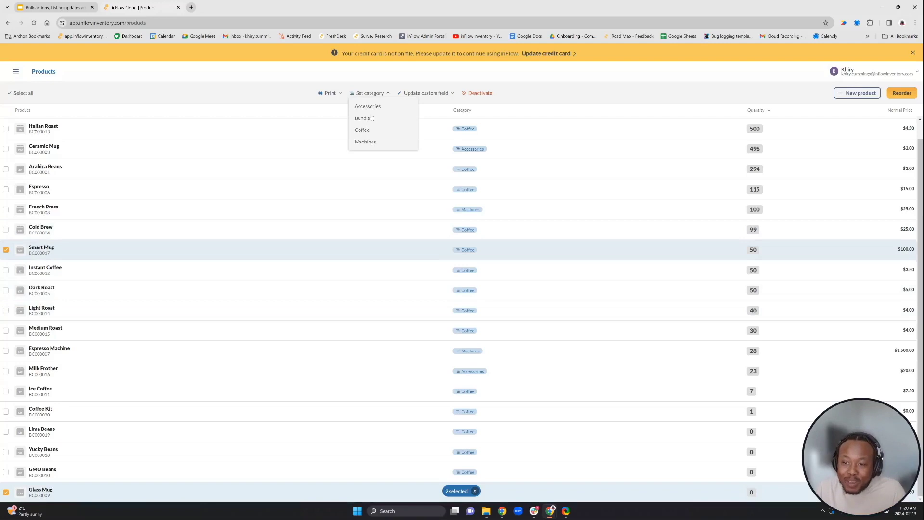
Set the category of the selected Smart Mug and Glass Mug products to Accessories.
click(368, 107)
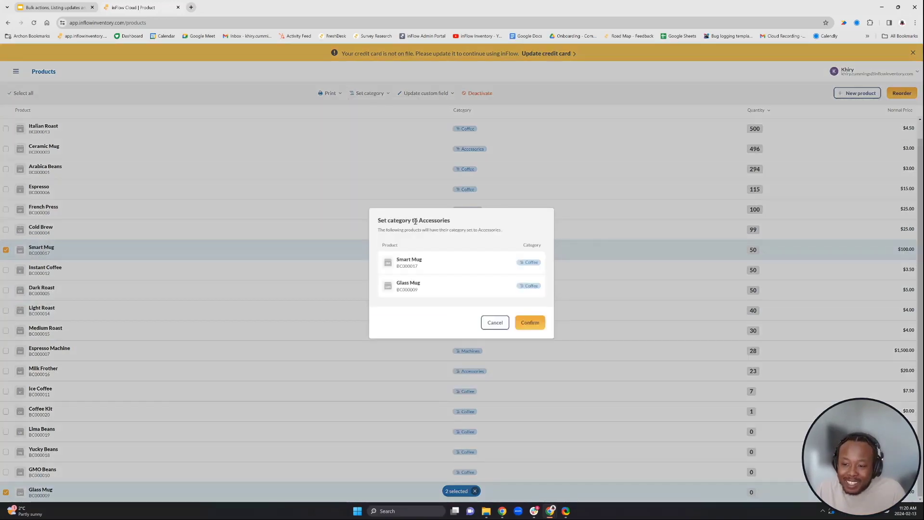
click(530, 322)
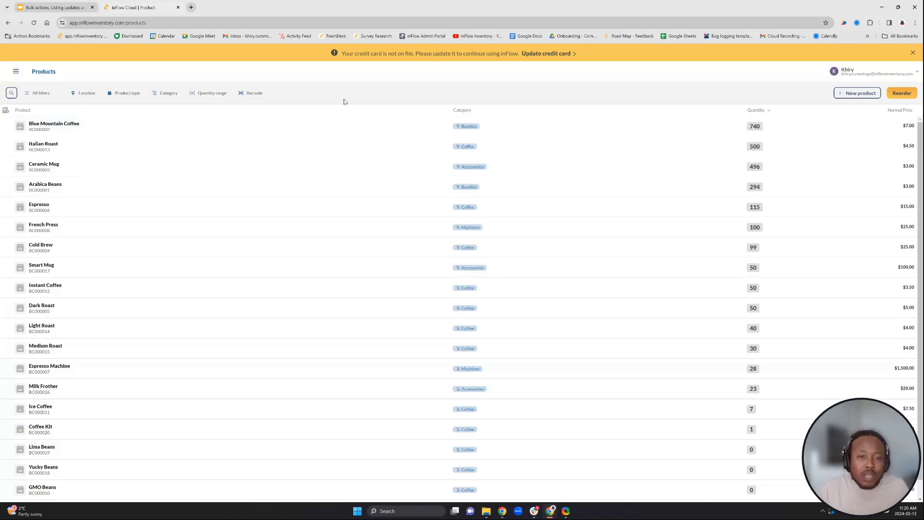
Customize the product list columns by removing Category and adding SKU and Barcode.
click(5, 112)
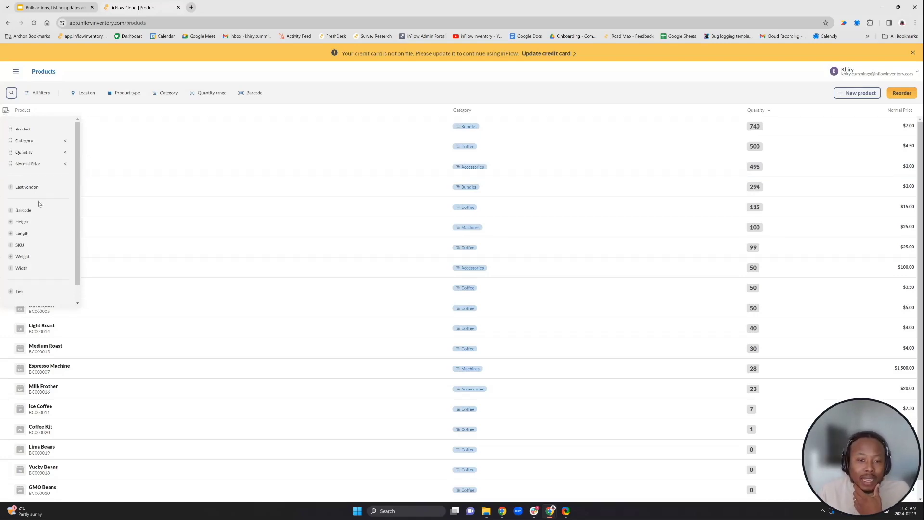
scroll(33, 158, down, 1)
scroll(33, 158, up, 1)
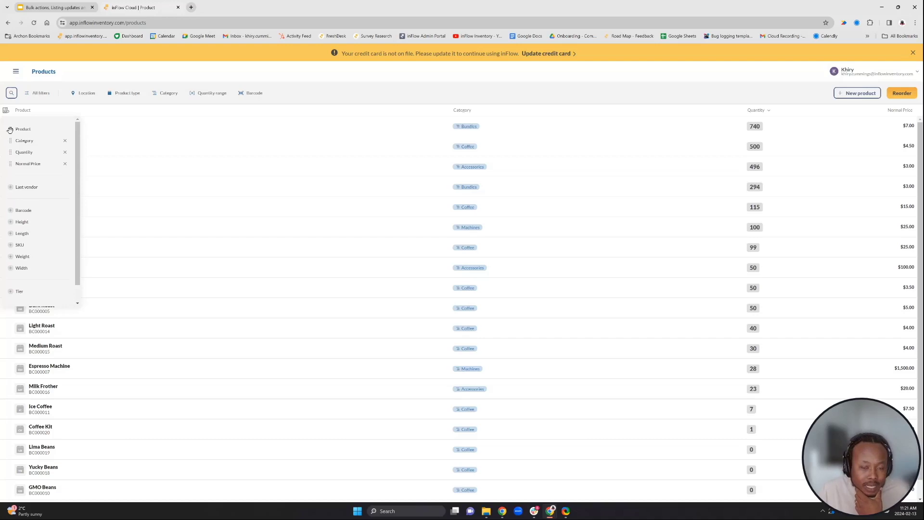
click(65, 141)
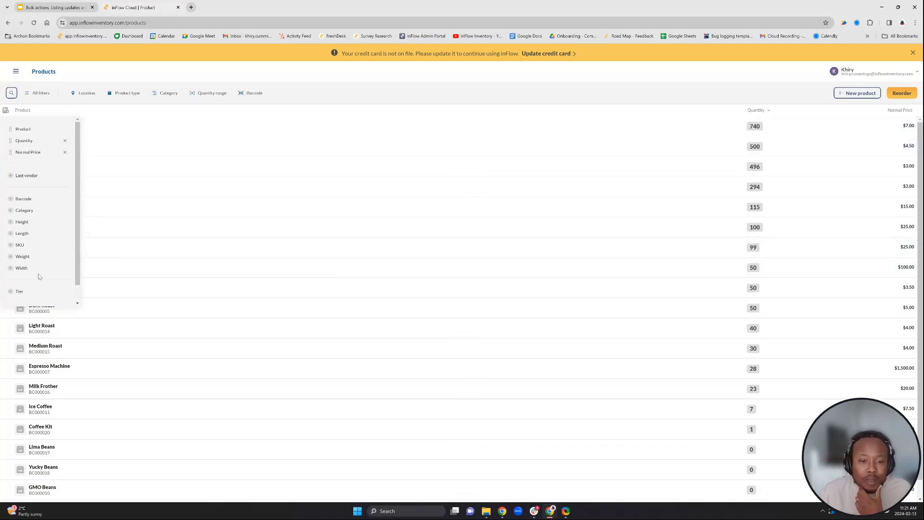
scroll(13, 214, down, 1)
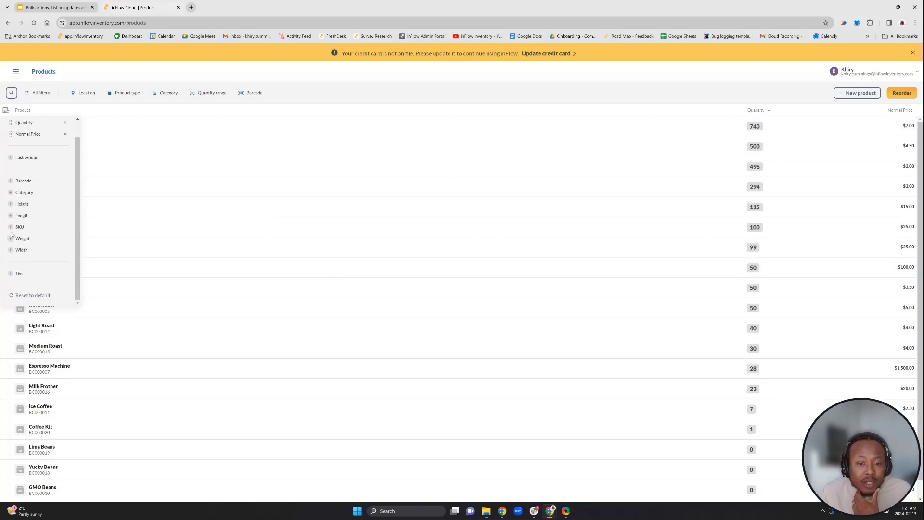
click(10, 228)
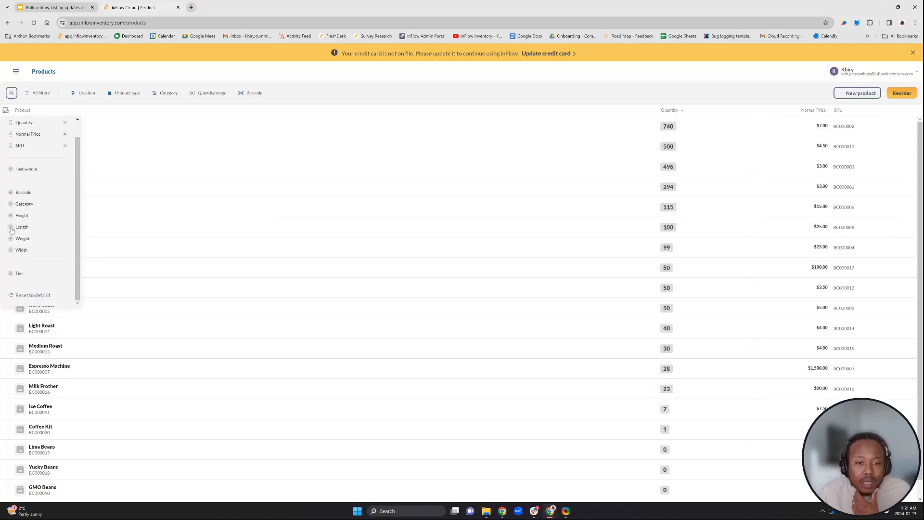
click(10, 192)
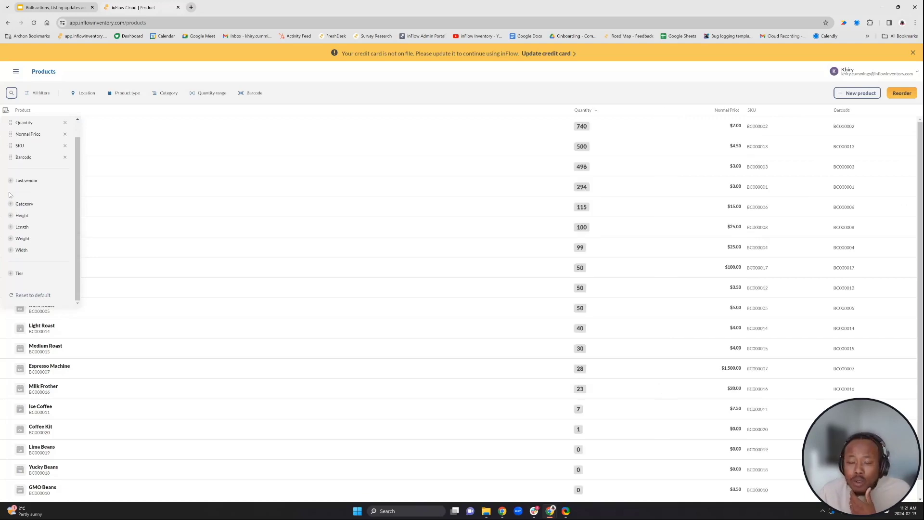
Reorder the product list columns so SKU follows Product and Normal Price comes before Quantity.
scroll(12, 193, up, 2)
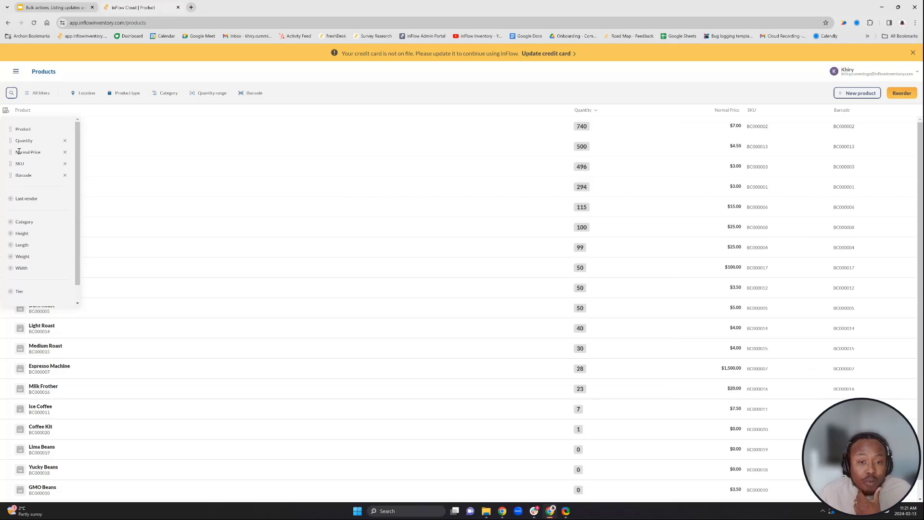
drag(10, 164, 10, 140)
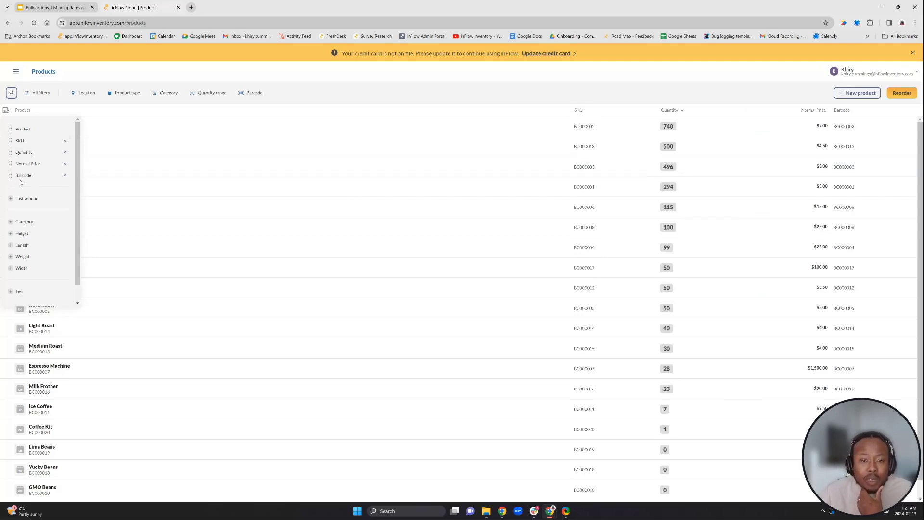
drag(16, 165, 15, 152)
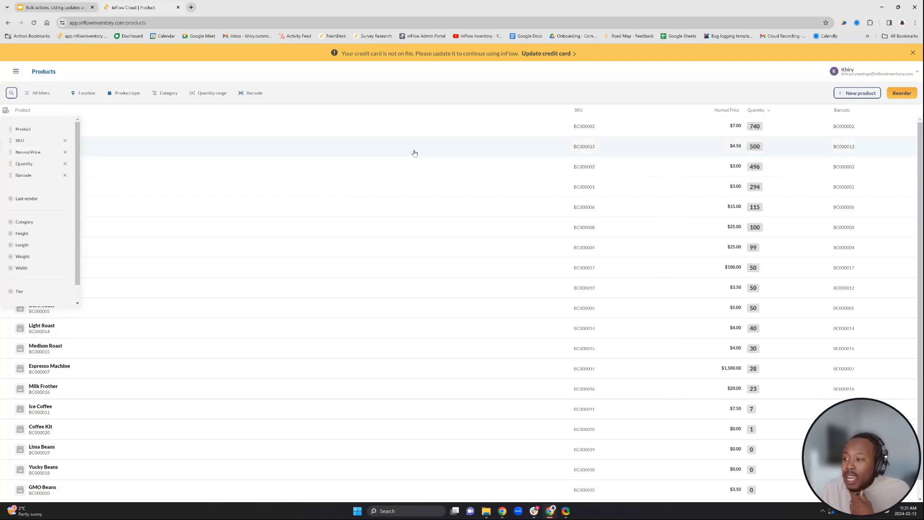
Add the Tier custom field as a column in the product list and close the column settings.
scroll(47, 229, down, 1)
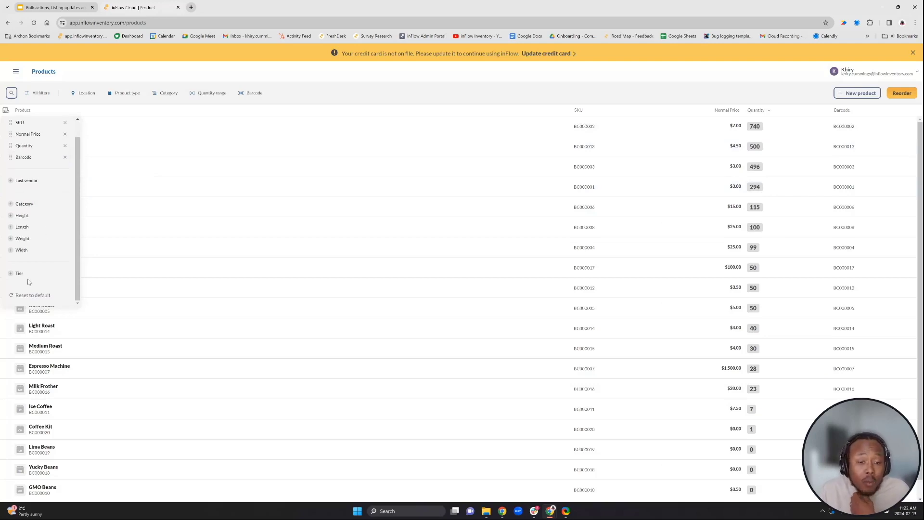
click(11, 274)
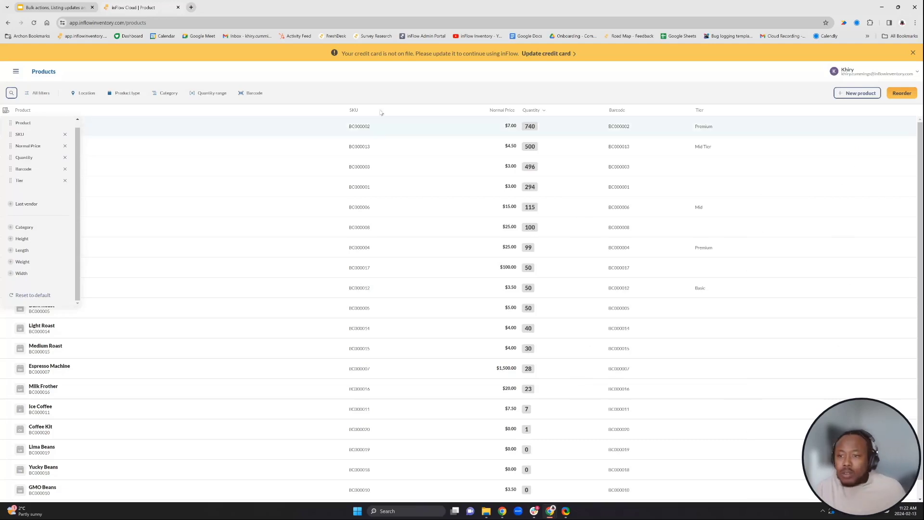
click(396, 94)
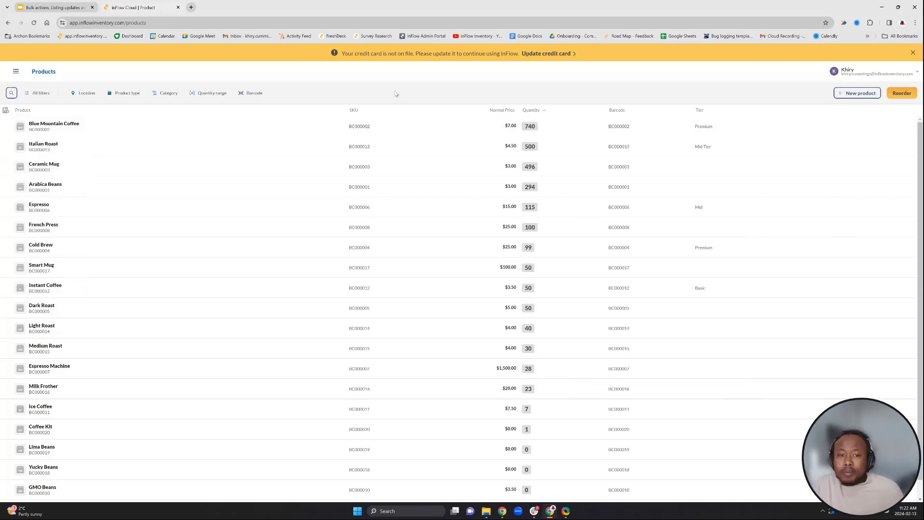
Add Tier to the product list's available filters and sort the products by Tier in descending order.
click(29, 96)
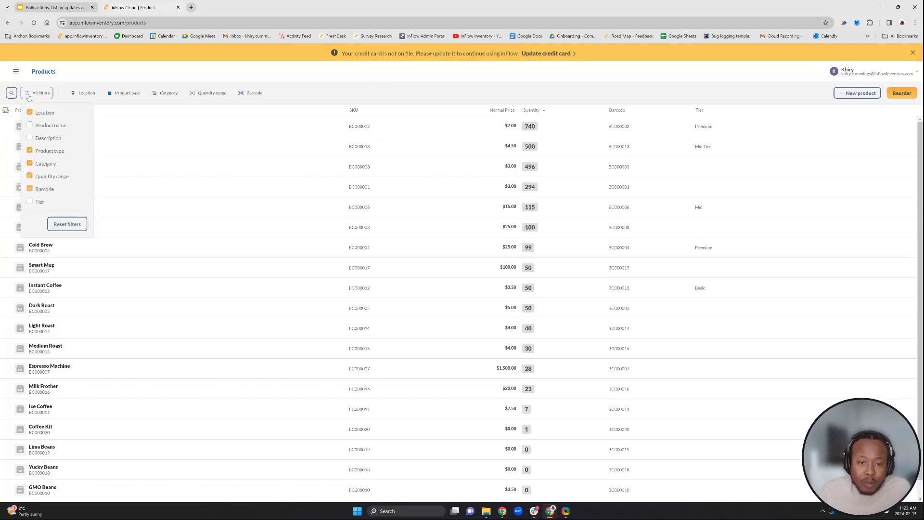
click(29, 203)
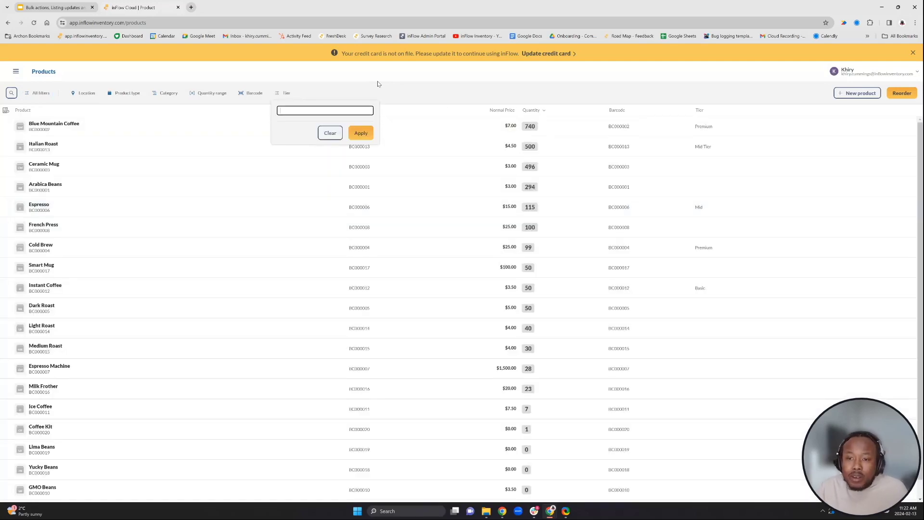
click(378, 83)
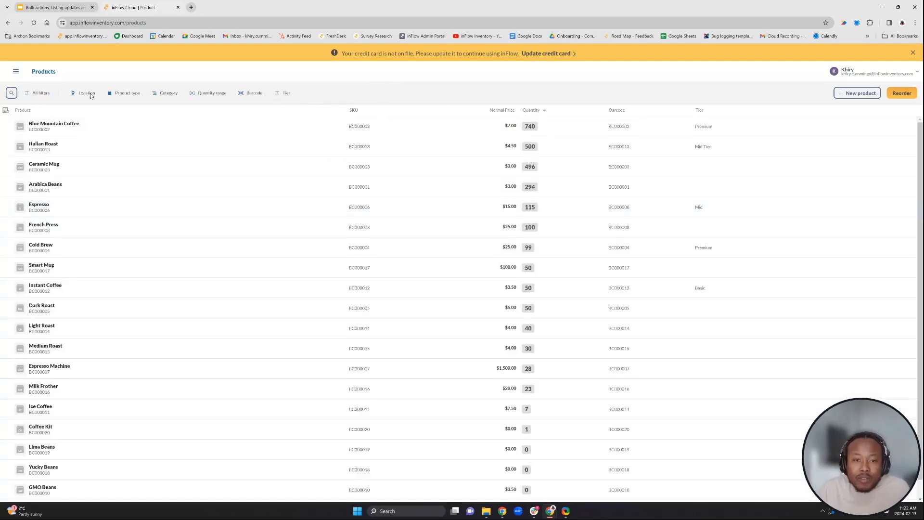
click(35, 94)
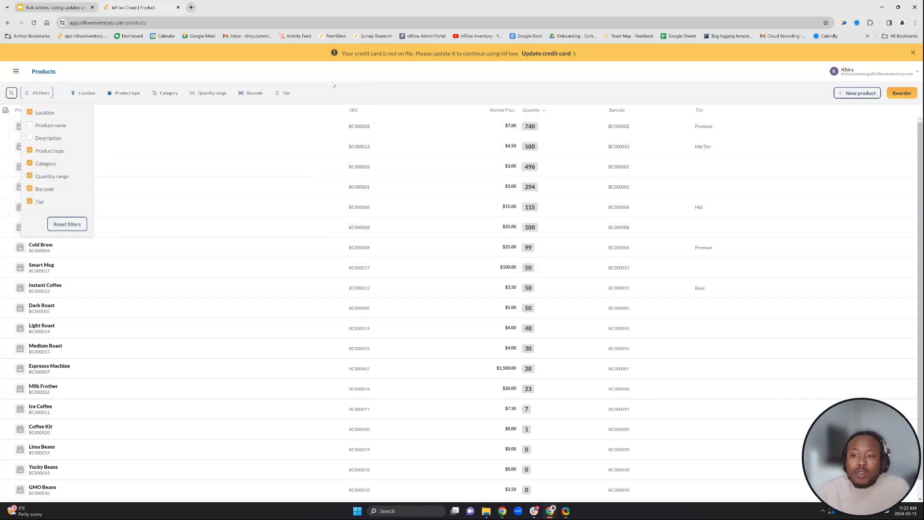
click(398, 124)
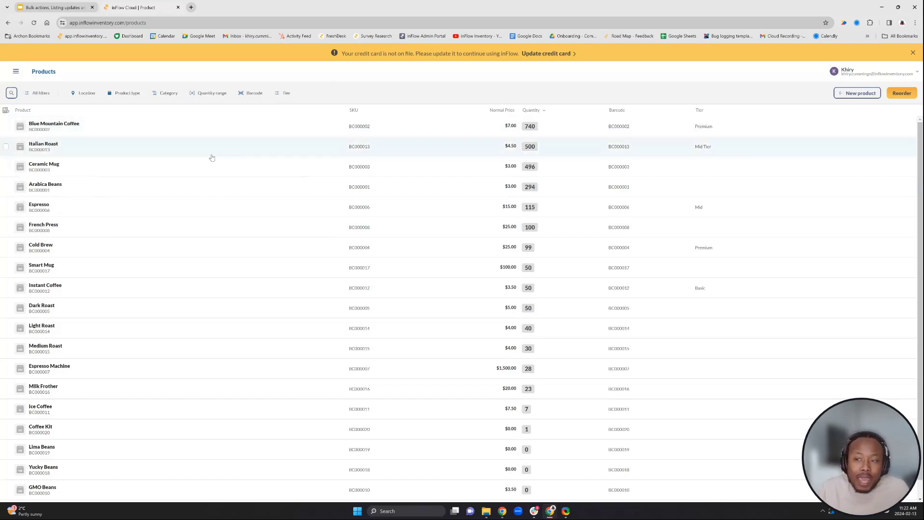
click(699, 114)
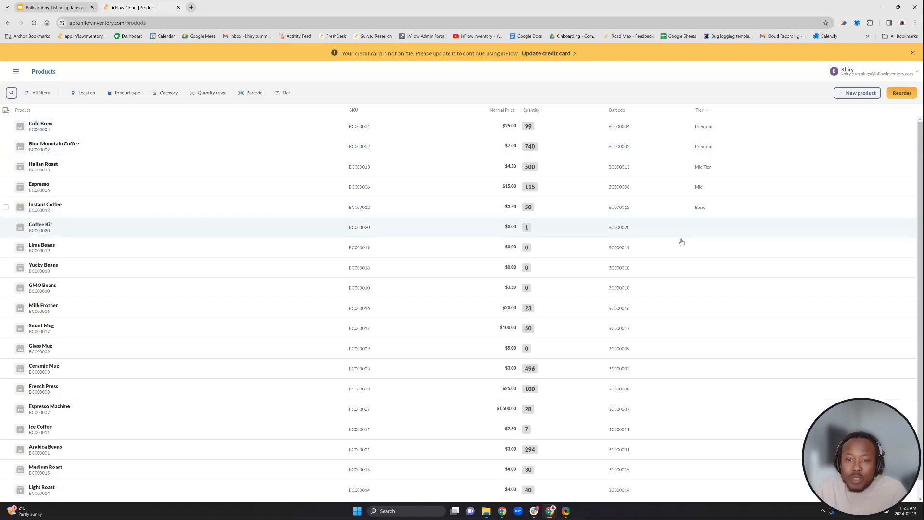
Filter the product list to quantities ranging from 0 to 100.
click(210, 95)
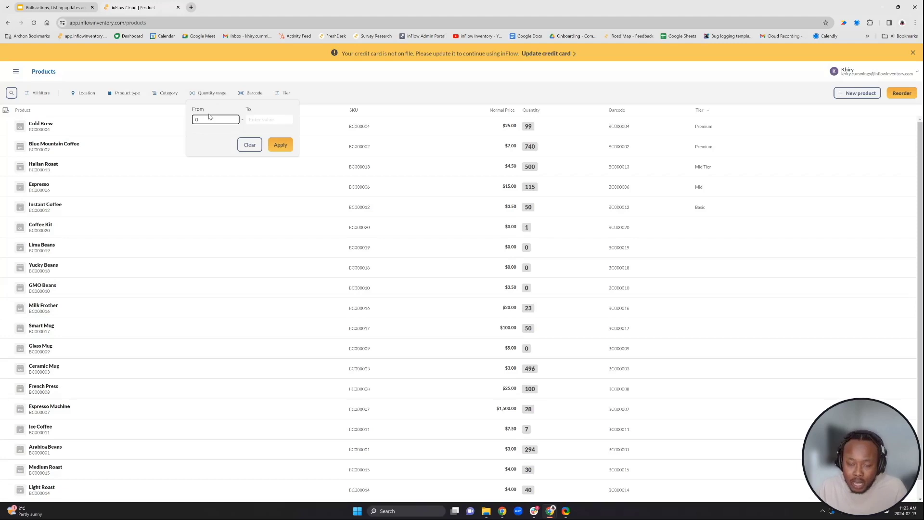
click(256, 120)
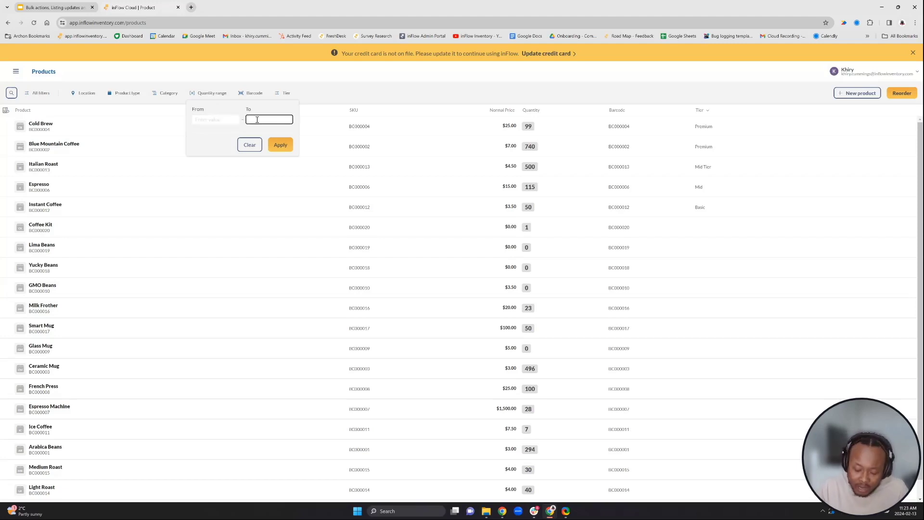
text(1)
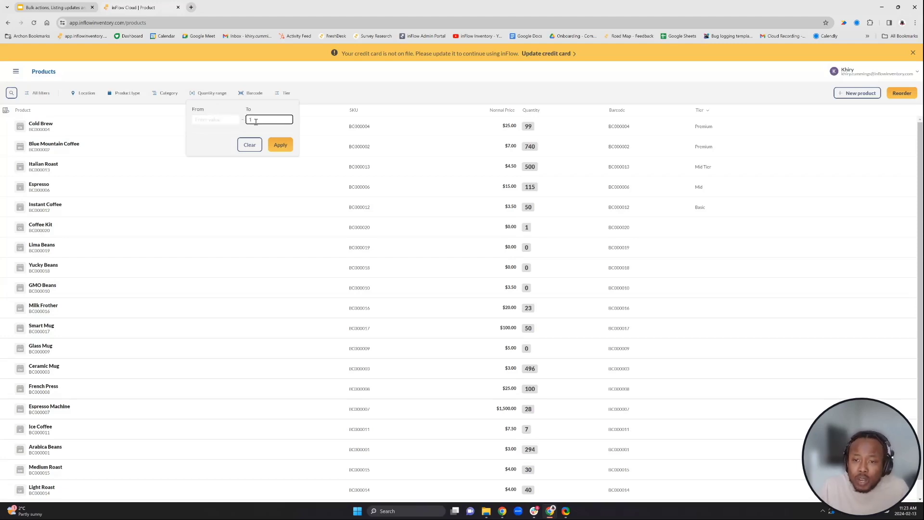
click(235, 120)
click(253, 119)
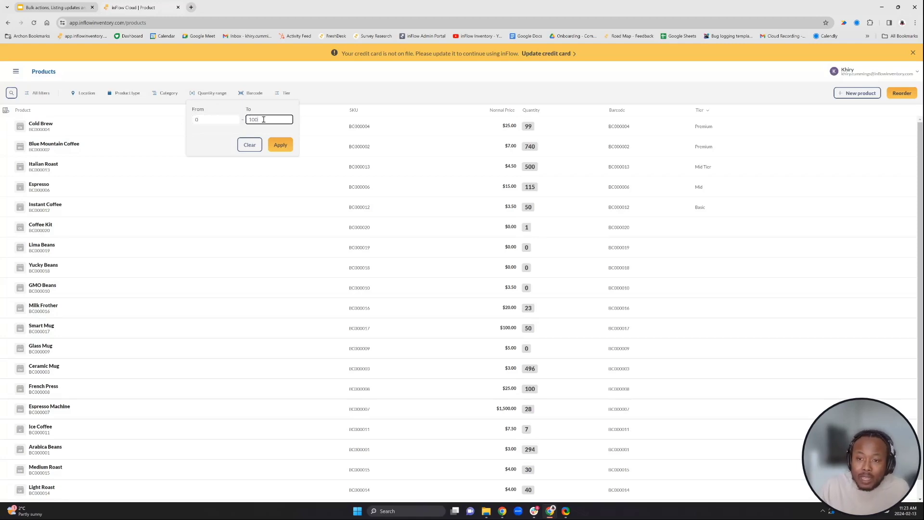
click(281, 146)
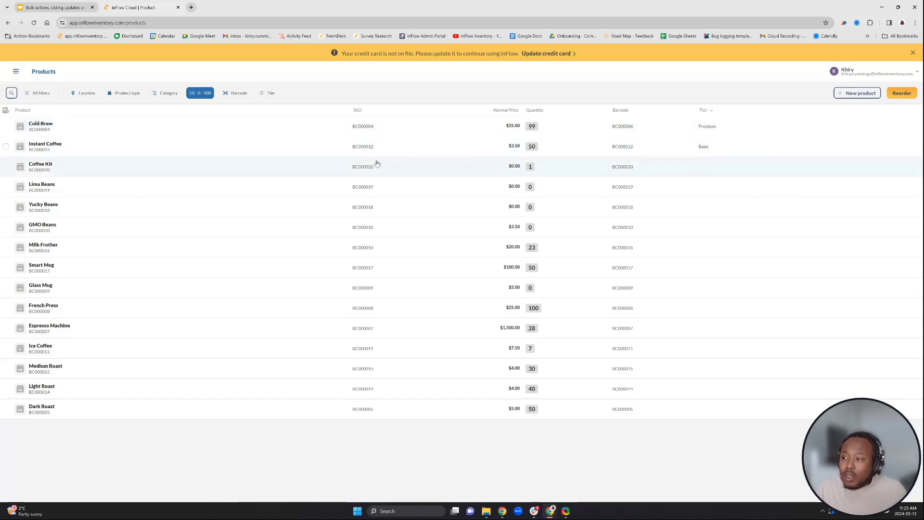
Go to the sales order list and add Paid as a column.
click(16, 72)
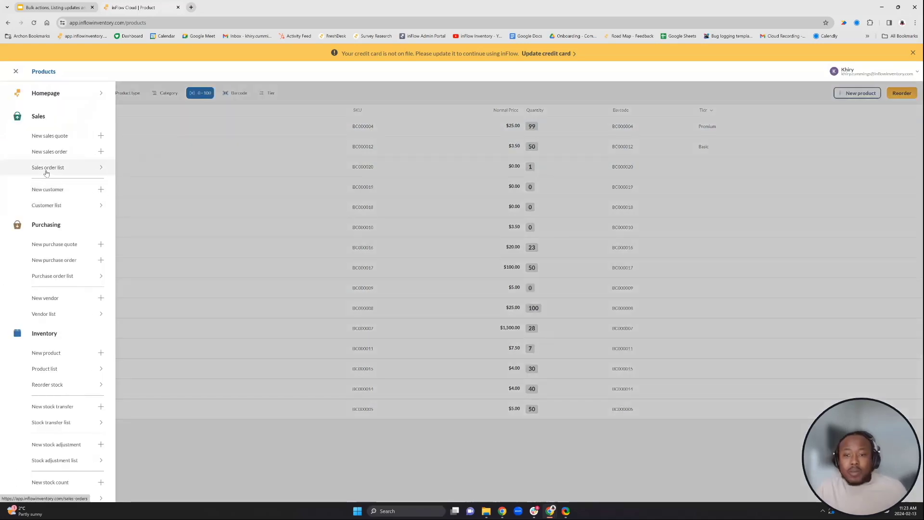
click(46, 169)
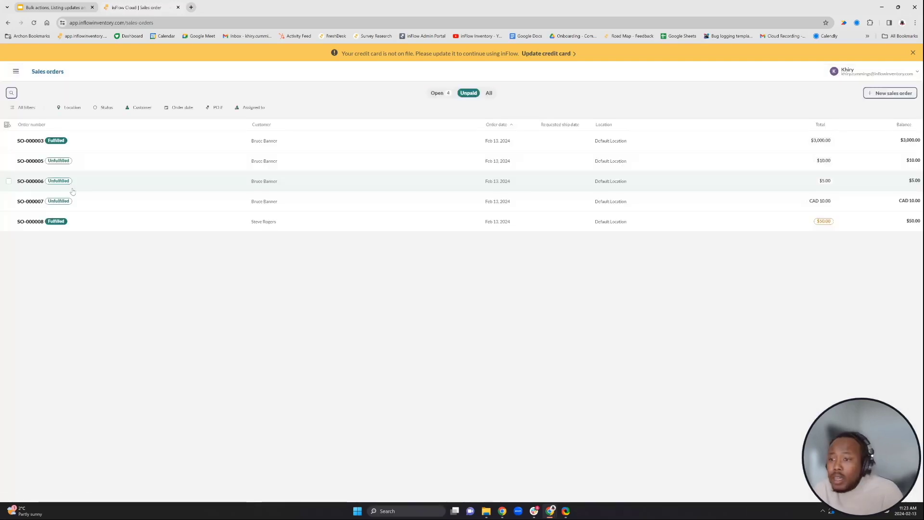
click(7, 124)
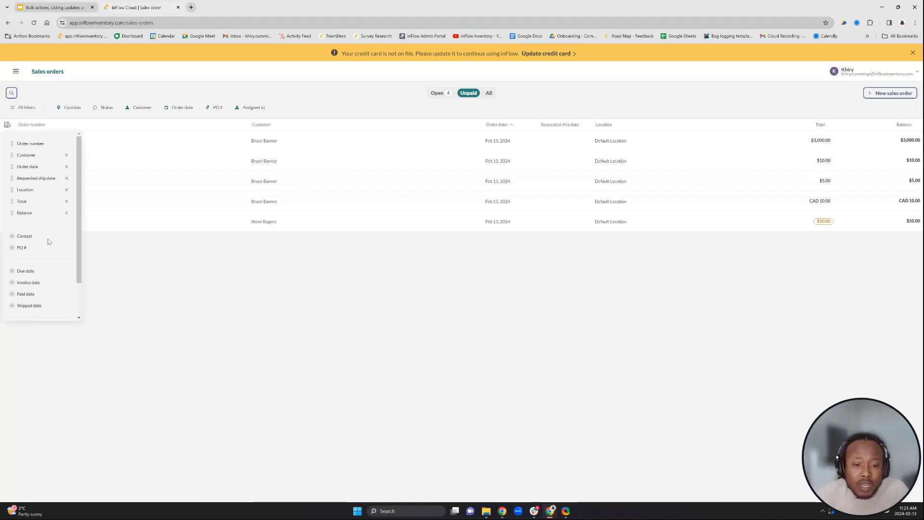
scroll(50, 293, down, 2)
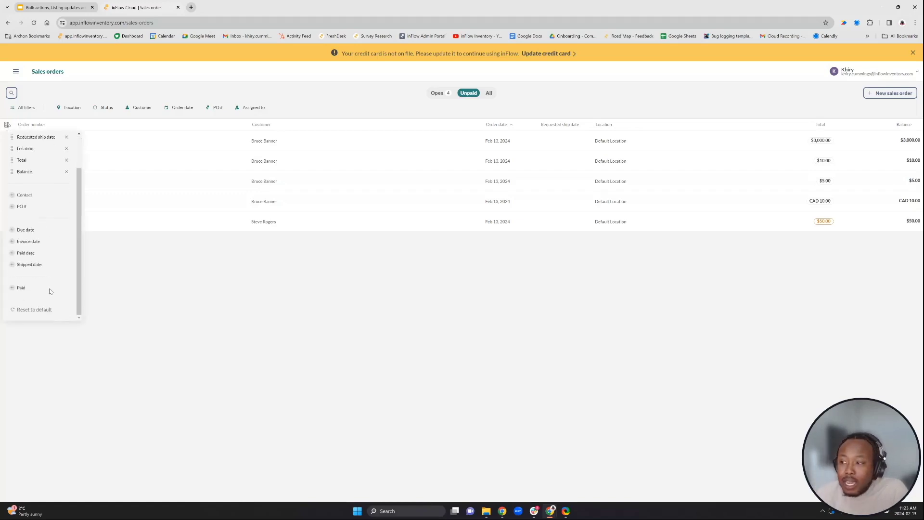
scroll(51, 290, up, 1)
scroll(51, 286, down, 1)
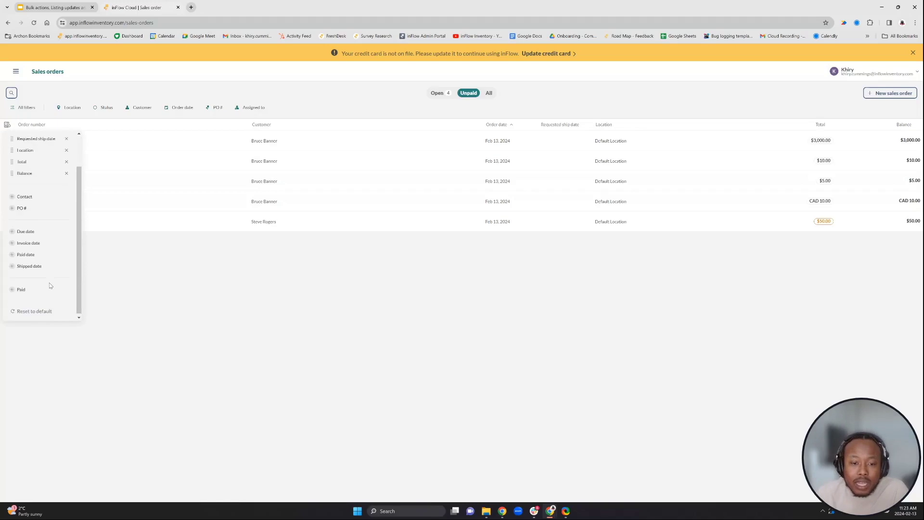
click(11, 288)
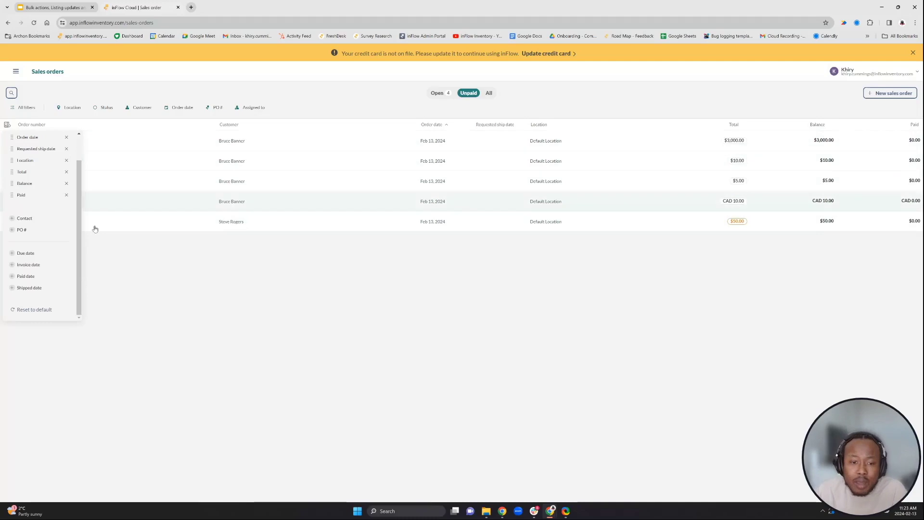
Add a Due date column to the sales order list, place it between Customer and Order date, and close the column settings.
scroll(51, 225, up, 1)
scroll(49, 224, down, 1)
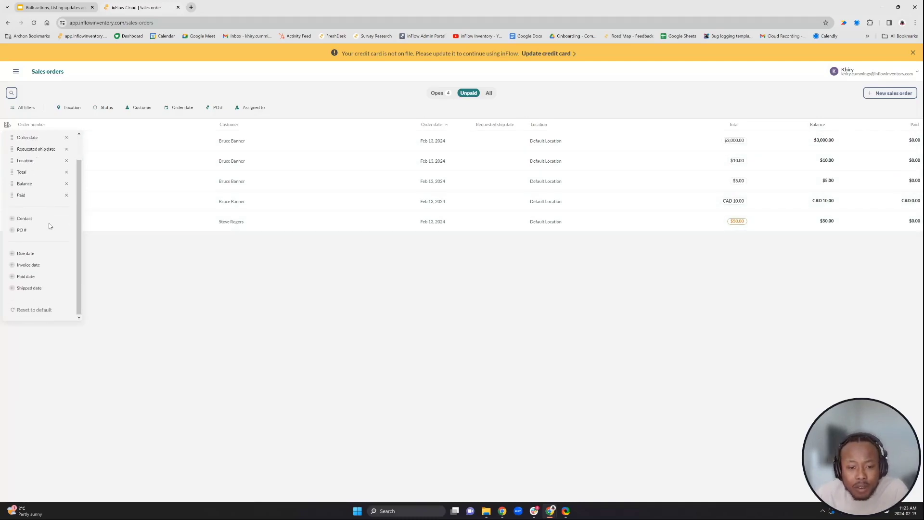
click(12, 255)
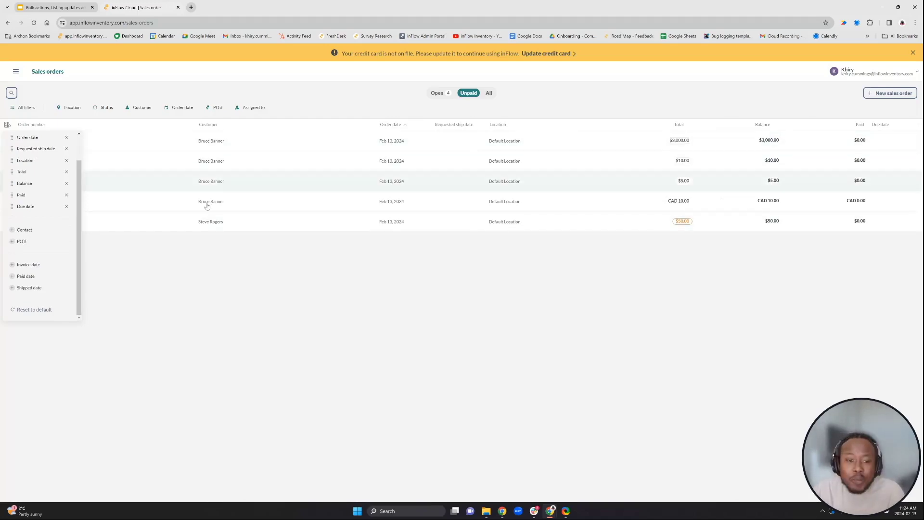
scroll(14, 214, up, 2)
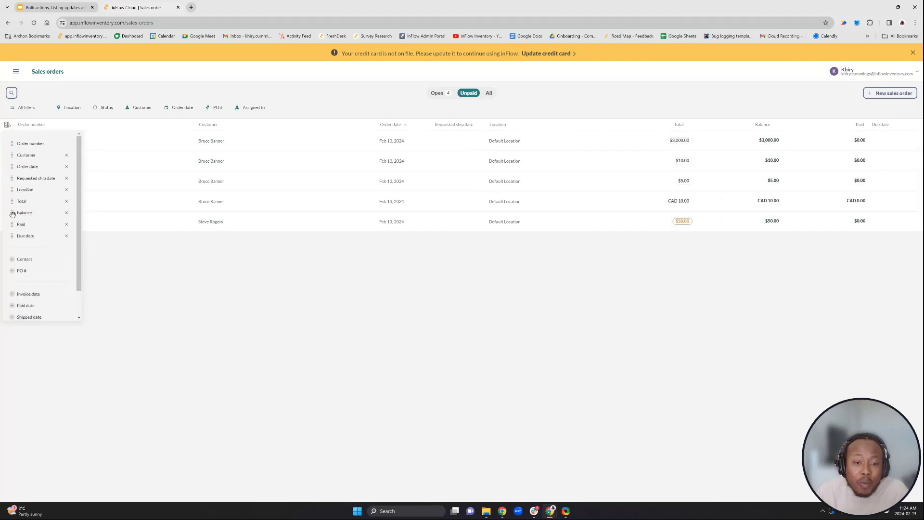
drag(12, 236, 16, 153)
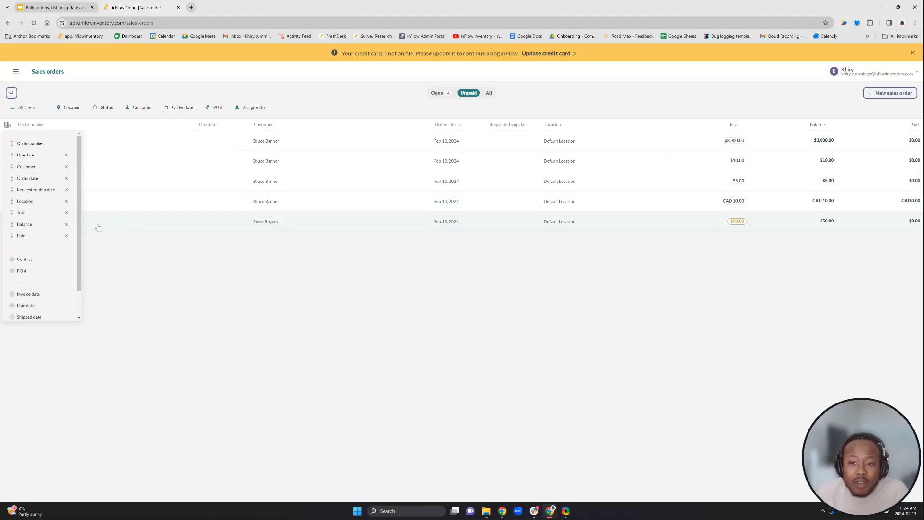
drag(13, 166, 17, 154)
click(140, 80)
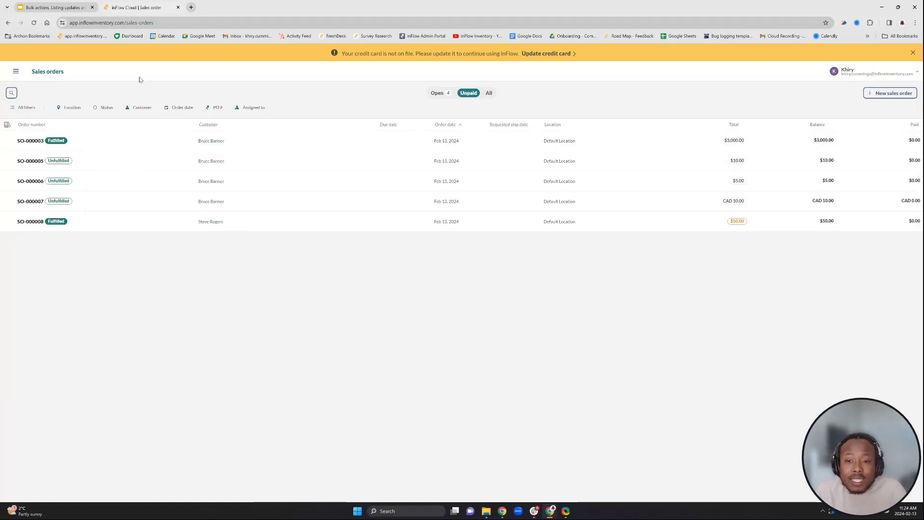
Filter the unpaid sales orders by the customer of the first listed order.
click(144, 110)
click(196, 125)
click(148, 148)
click(211, 147)
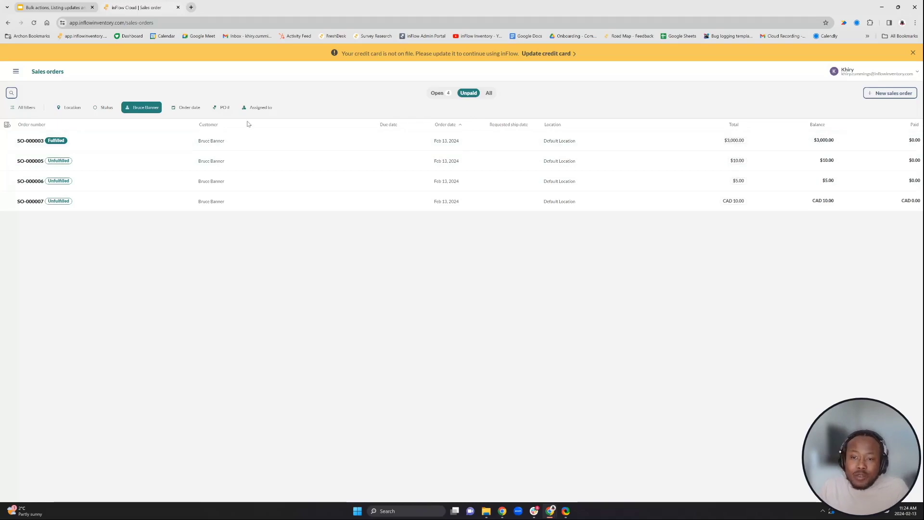
click(258, 109)
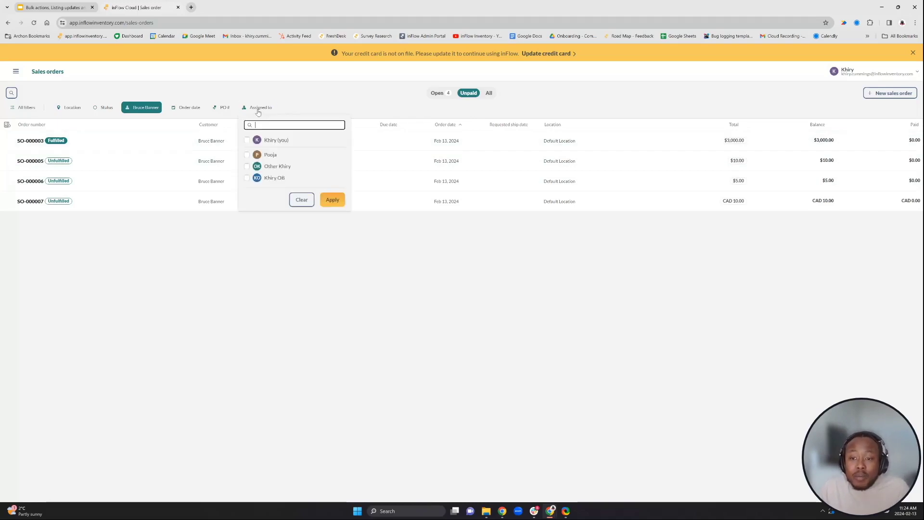
click(249, 143)
click(249, 143)
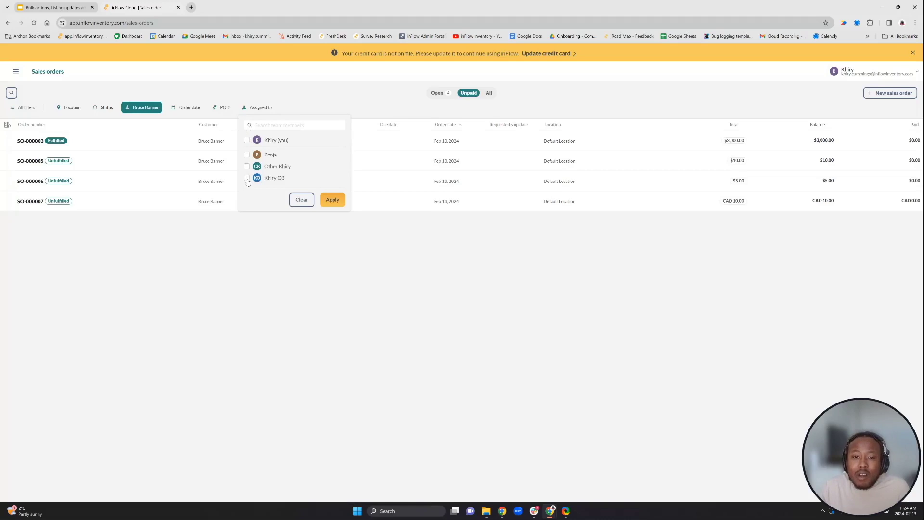
click(302, 201)
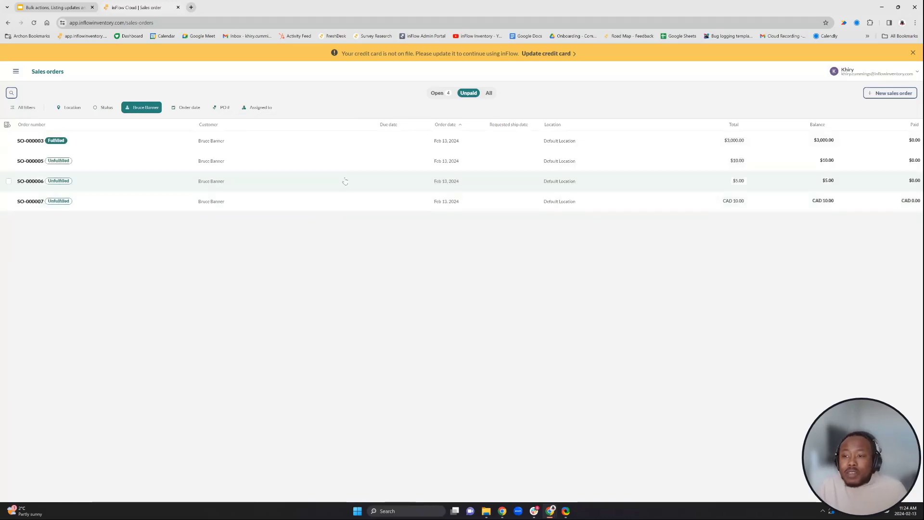
click(119, 145)
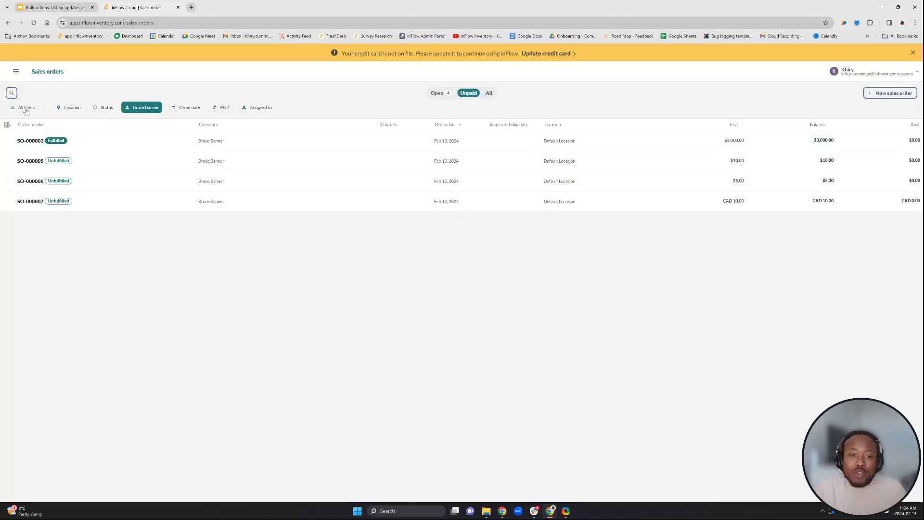
click(8, 126)
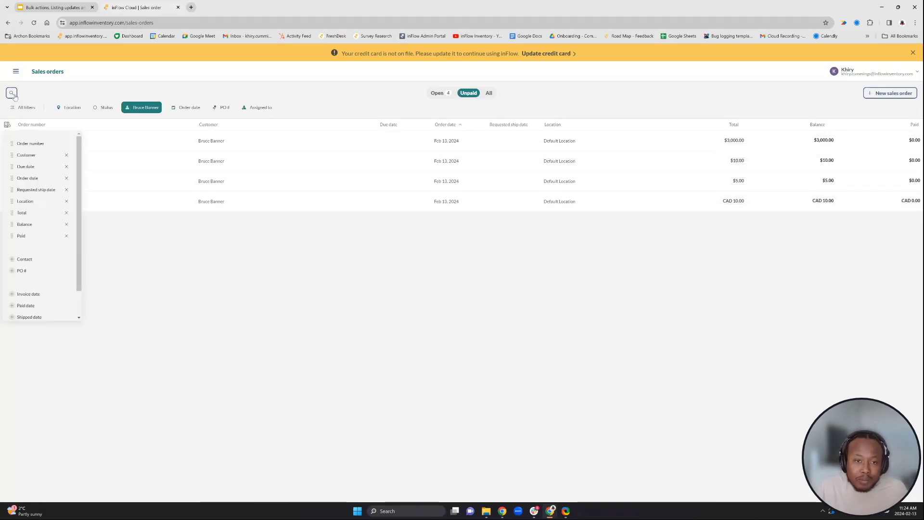
Go to the purchase order list, add the Customs custom field as a column, and close the column settings.
click(16, 71)
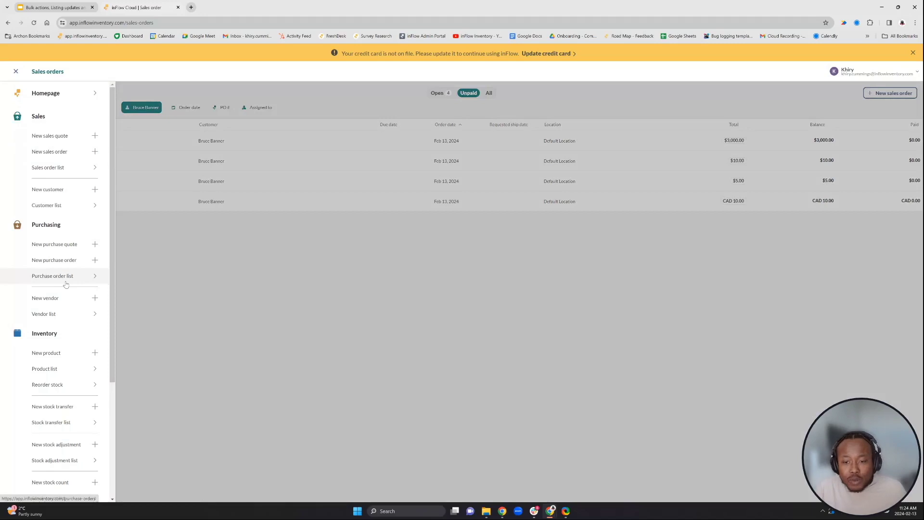
click(65, 283)
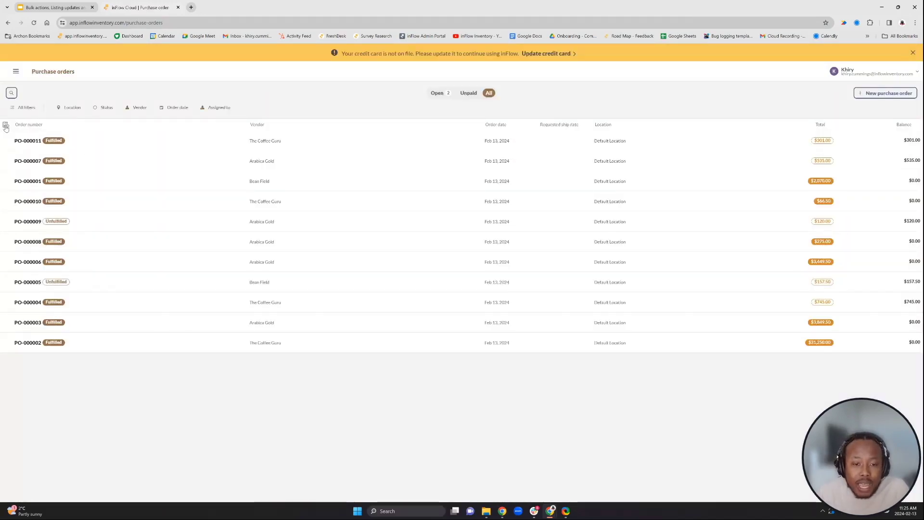
click(6, 126)
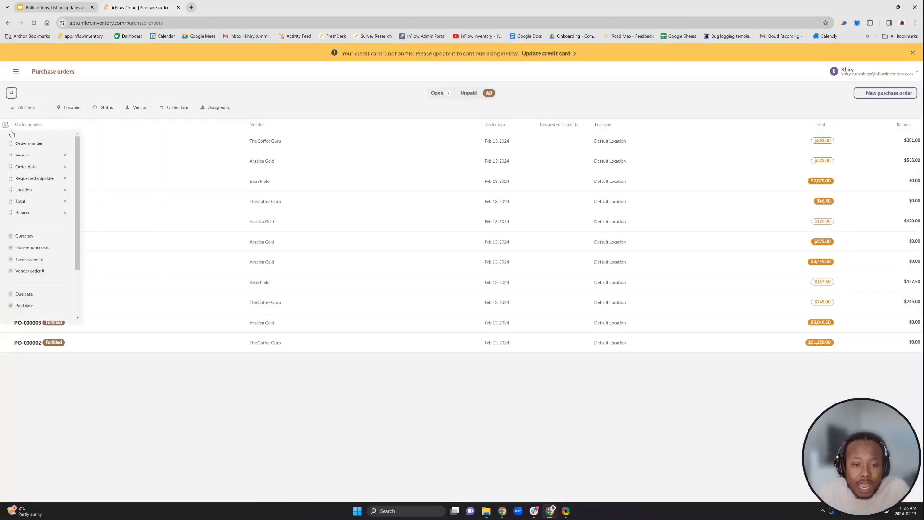
scroll(43, 228, down, 5)
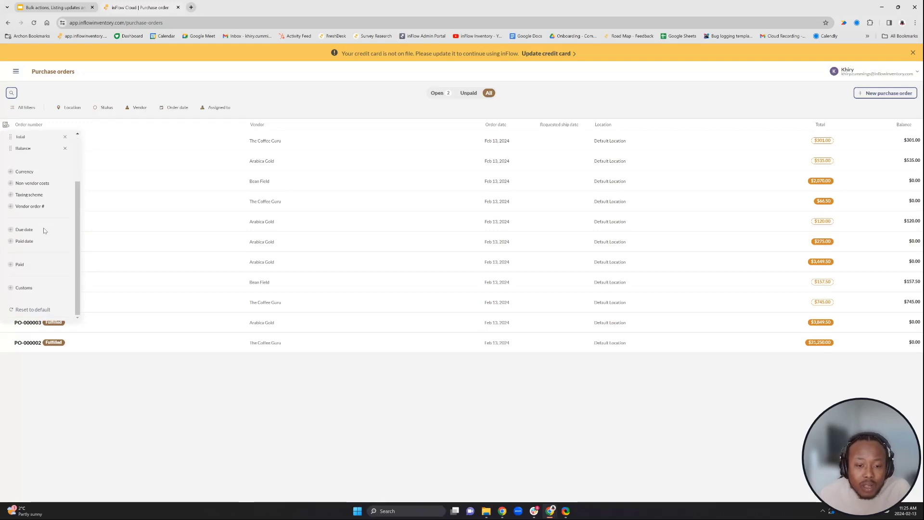
click(10, 288)
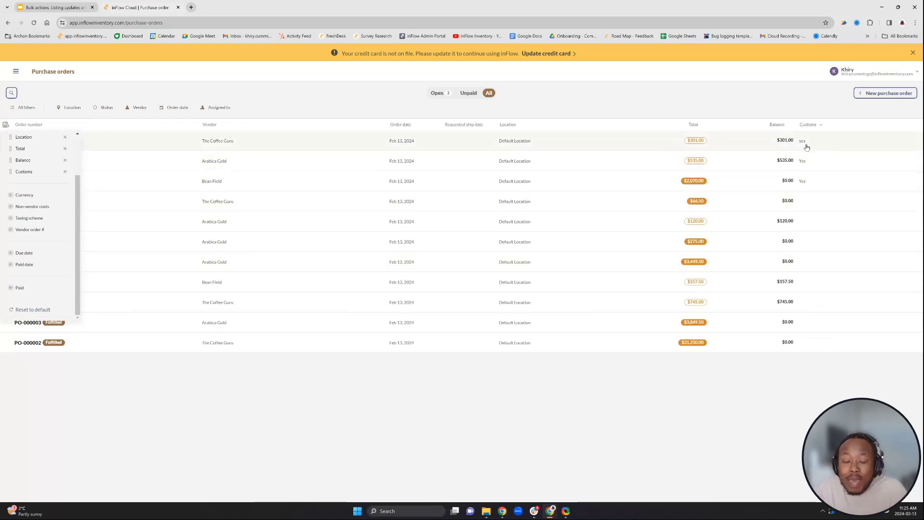
click(383, 93)
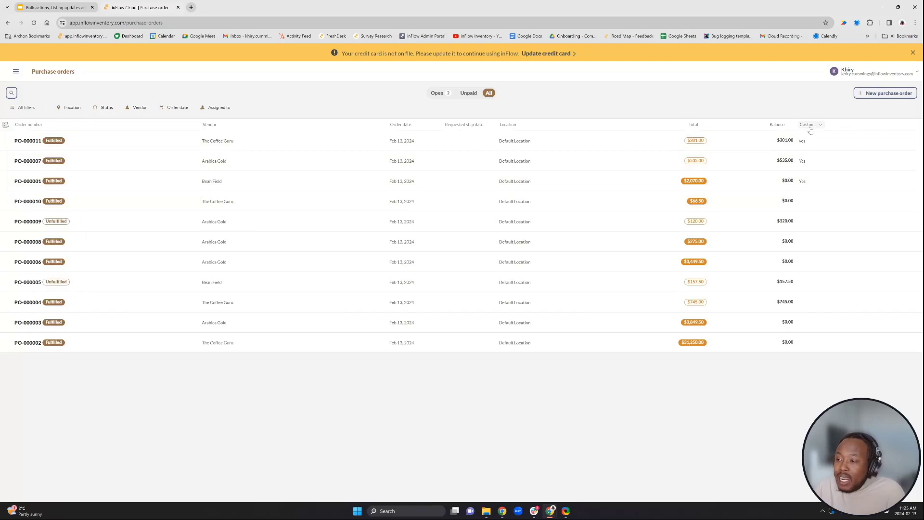
Add Customs to the purchase order filters and move the Customs column directly after Order number.
click(21, 109)
click(23, 230)
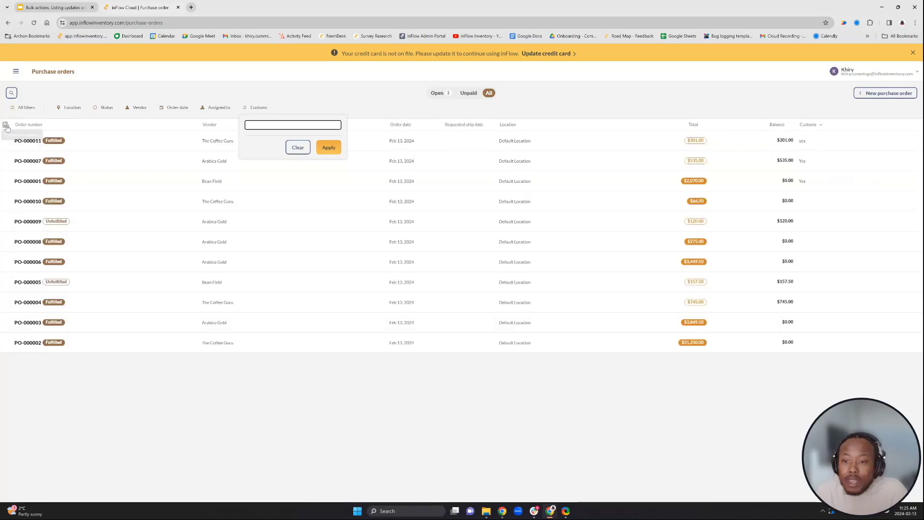
click(6, 125)
drag(10, 224, 15, 154)
click(222, 91)
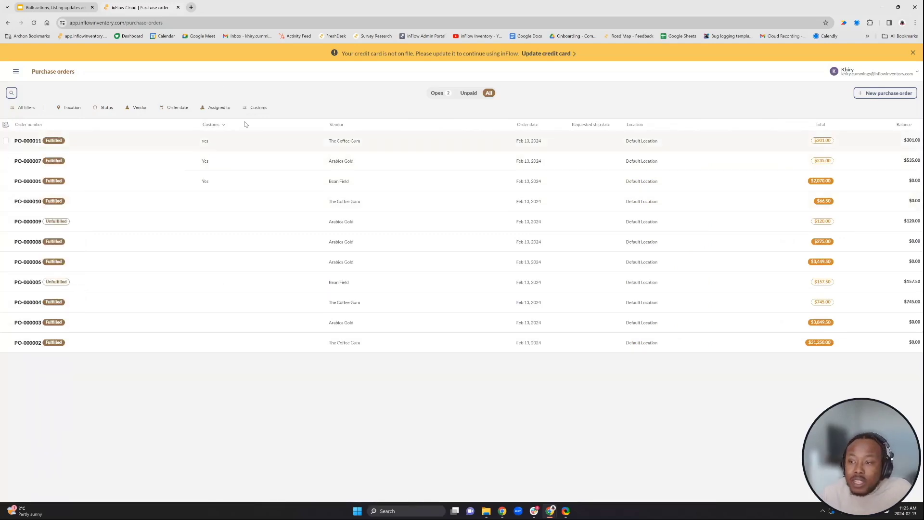
Bulk-update the Customs field to Completed for the three purchase orders that already have a Customs value.
click(6, 140)
click(6, 161)
click(6, 181)
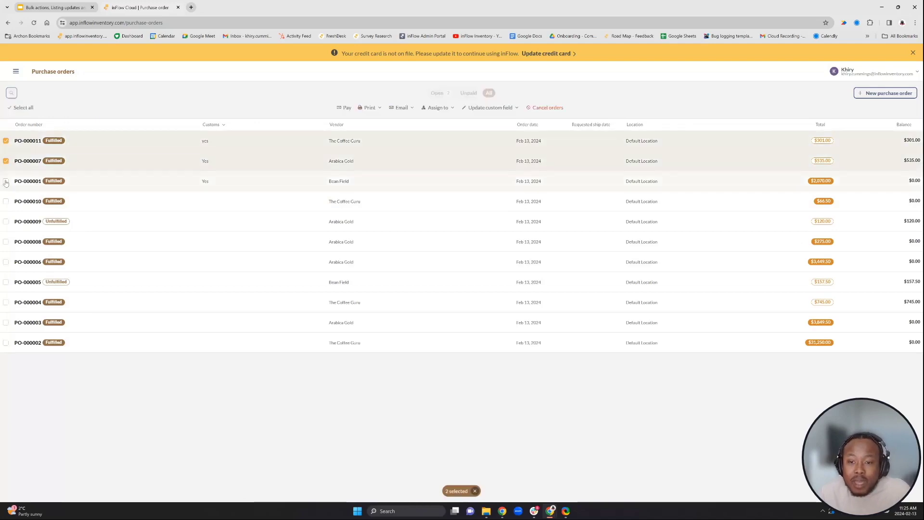
click(484, 109)
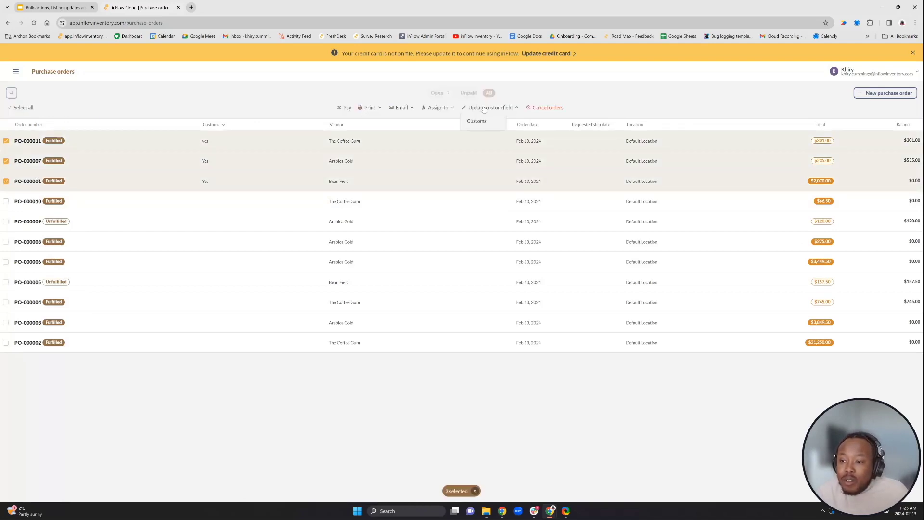
click(476, 120)
click(434, 233)
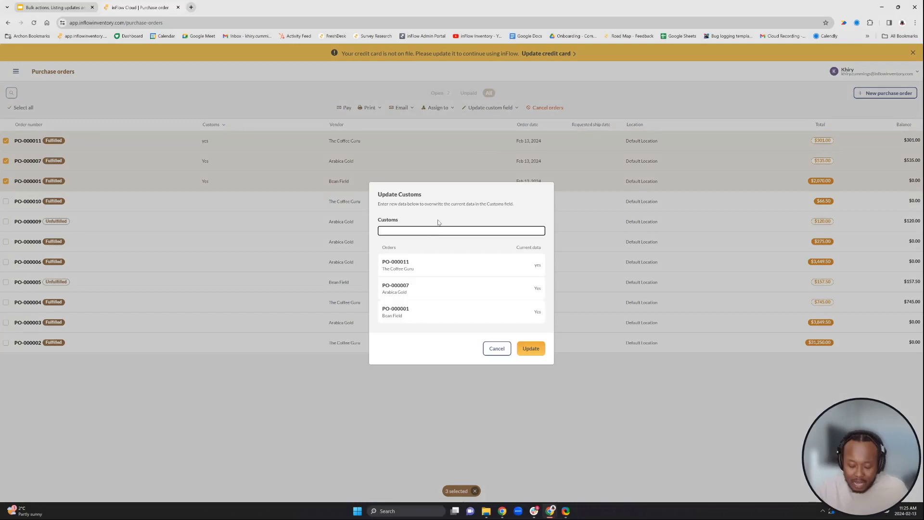
text(Completed)
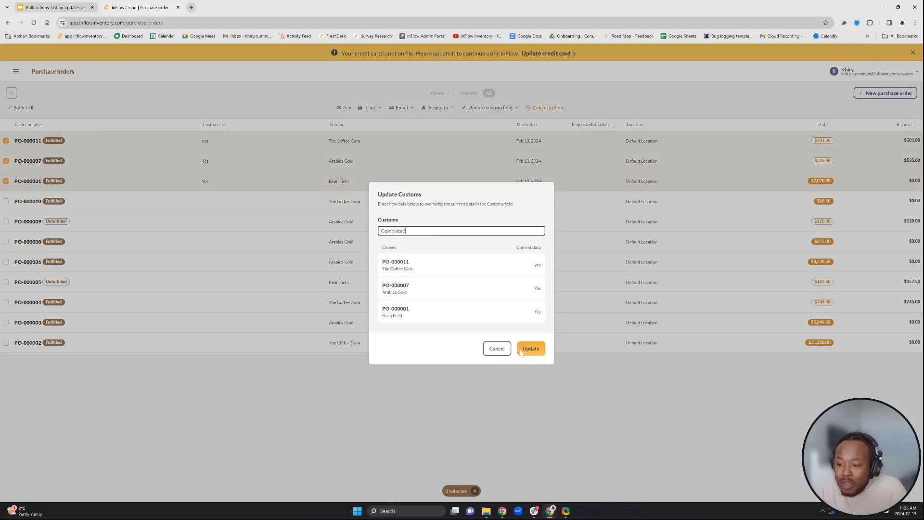
click(524, 350)
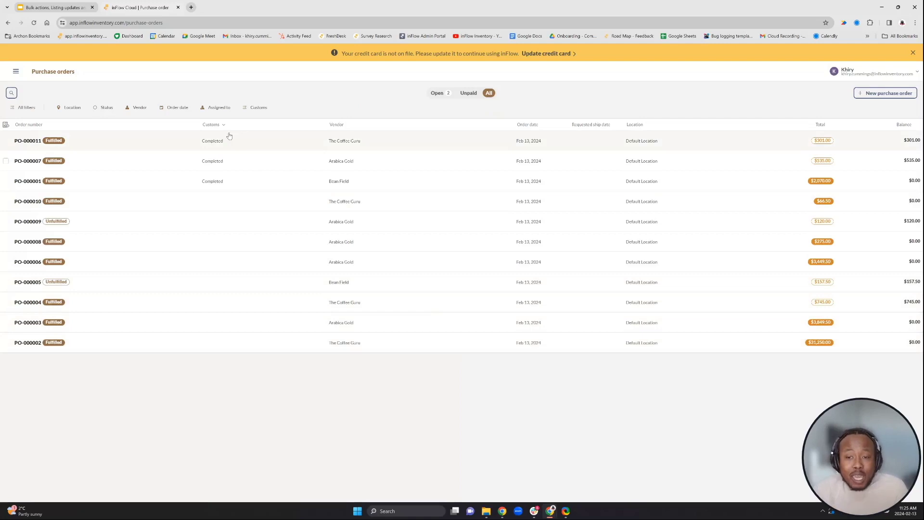
Open purchase order PO-000007 to examine its Customs value and the purchase order custom field settings, and return to the list.
click(134, 165)
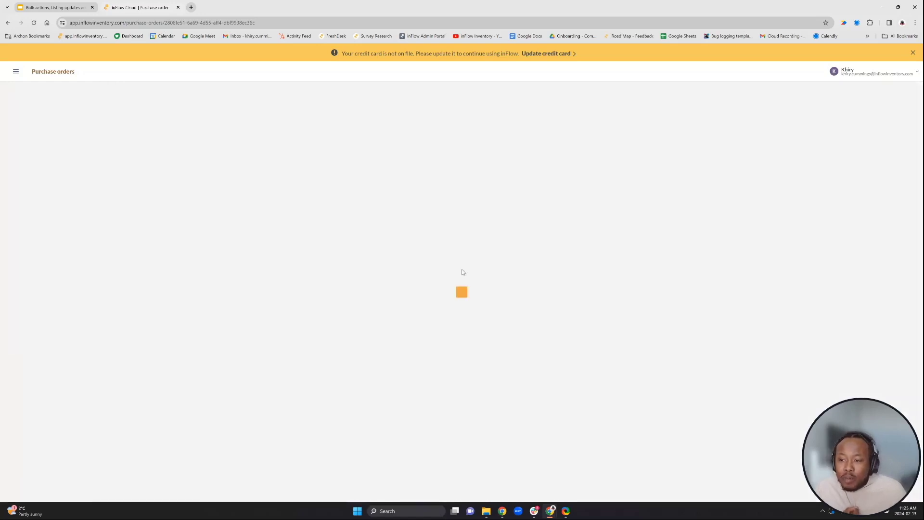
scroll(290, 255, down, 3)
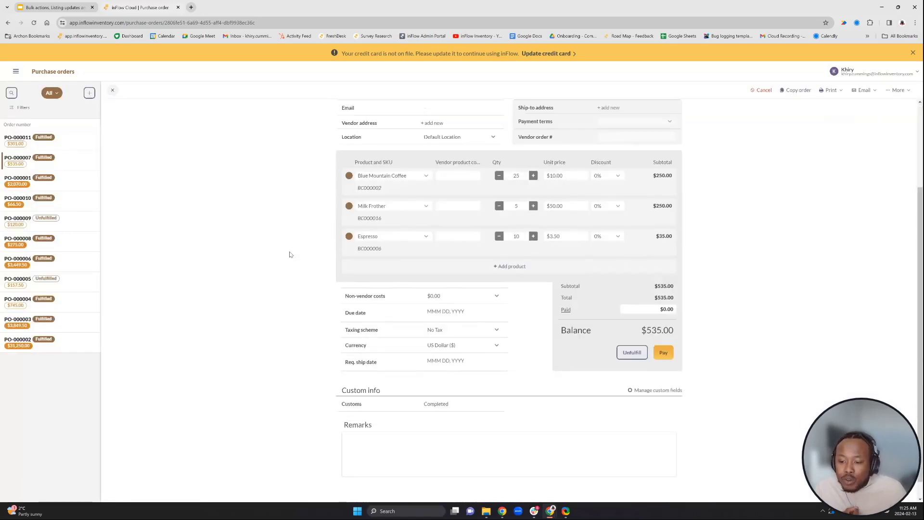
scroll(345, 343, down, 1)
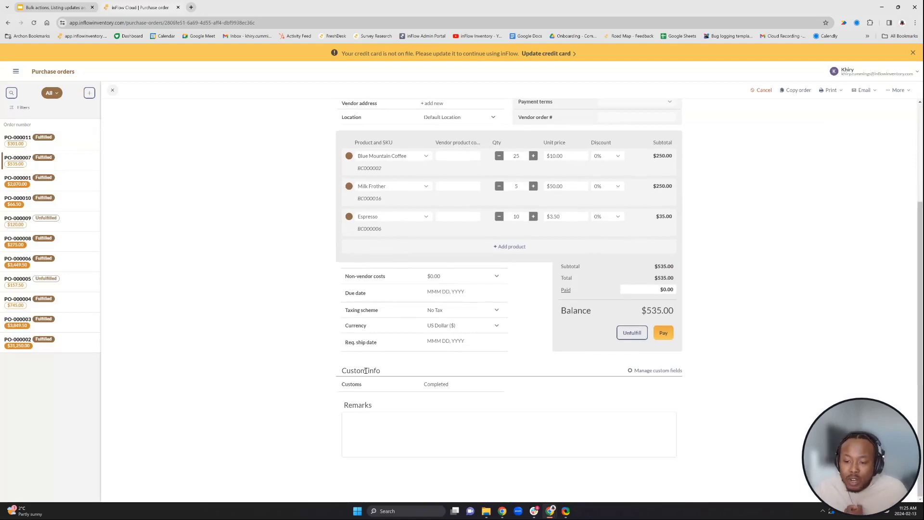
click(667, 374)
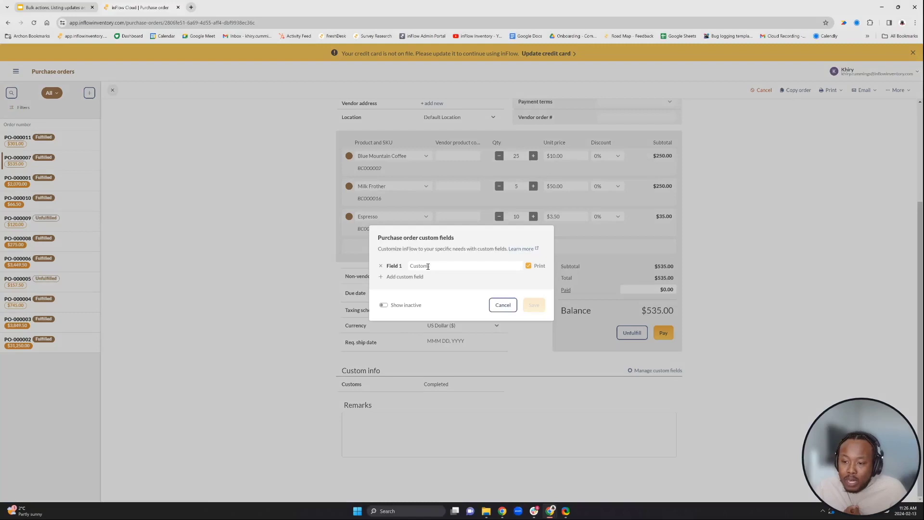
click(496, 307)
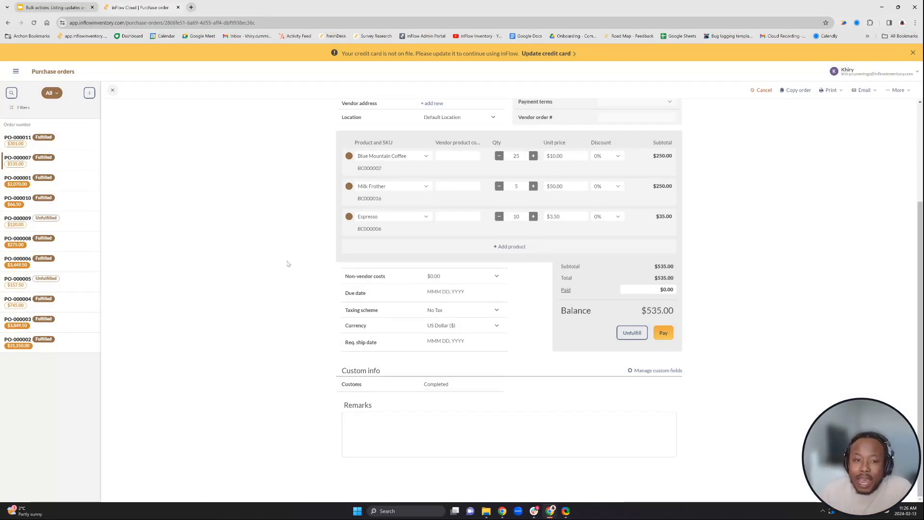
click(113, 91)
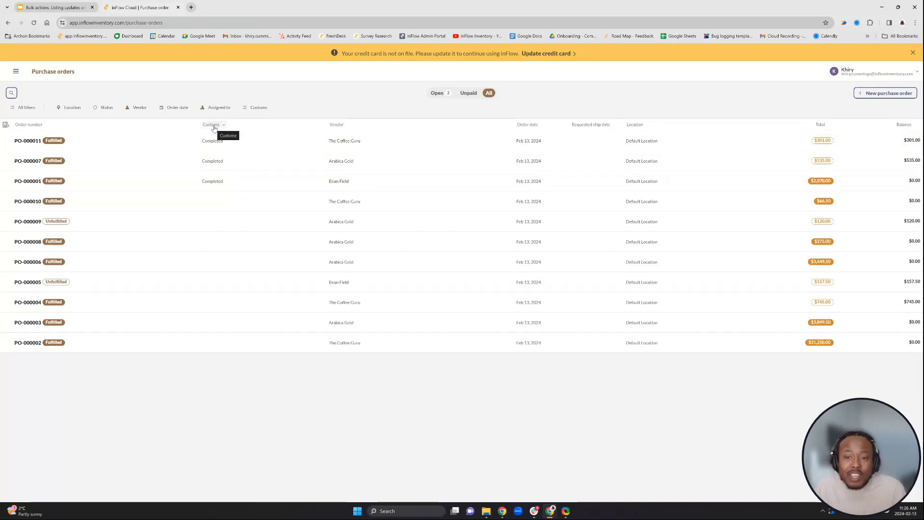
Filter the purchase orders to those whose Customs field is Completed.
click(255, 110)
text(Completed)
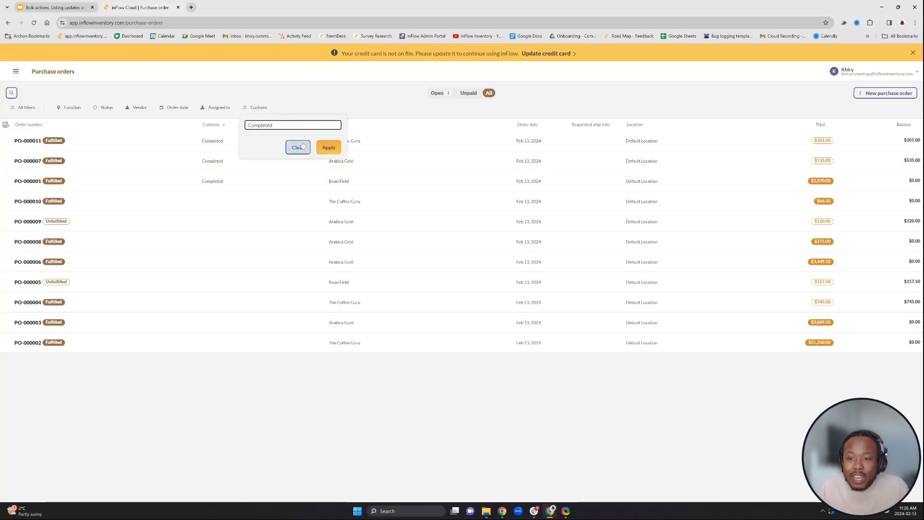
click(322, 148)
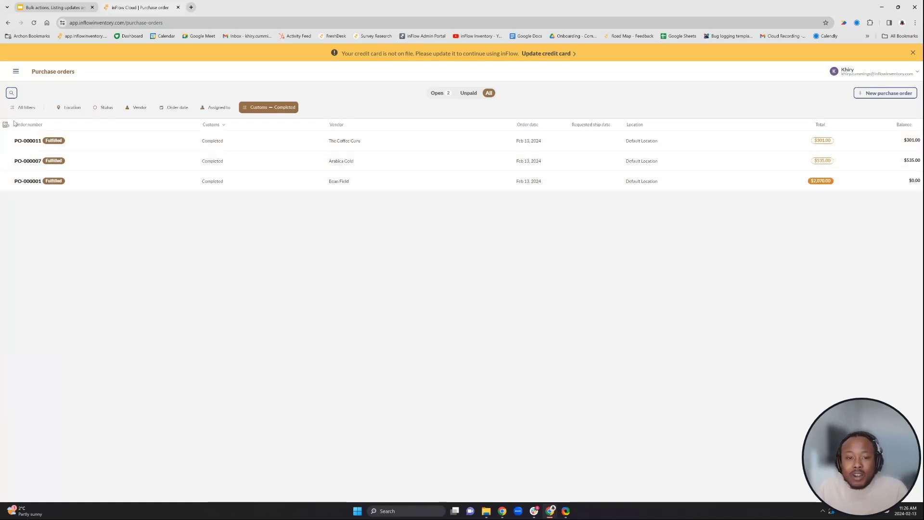
mouse_move(6, 153)
click(6, 165)
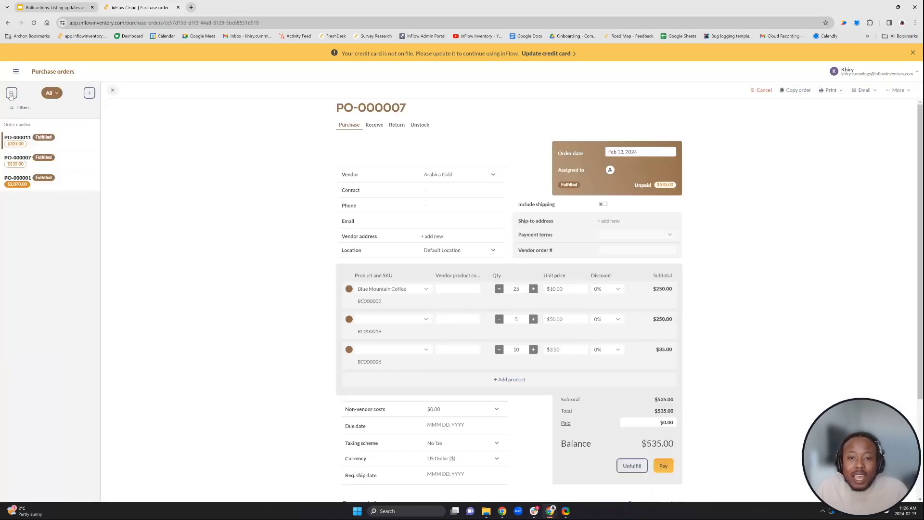
click(15, 157)
click(100, 100)
Select all three filtered purchase orders and bulk-pay the applicable ones, PO-000011 and PO-000007, in full dated Feb 13, 2024.
click(6, 140)
click(5, 160)
click(6, 181)
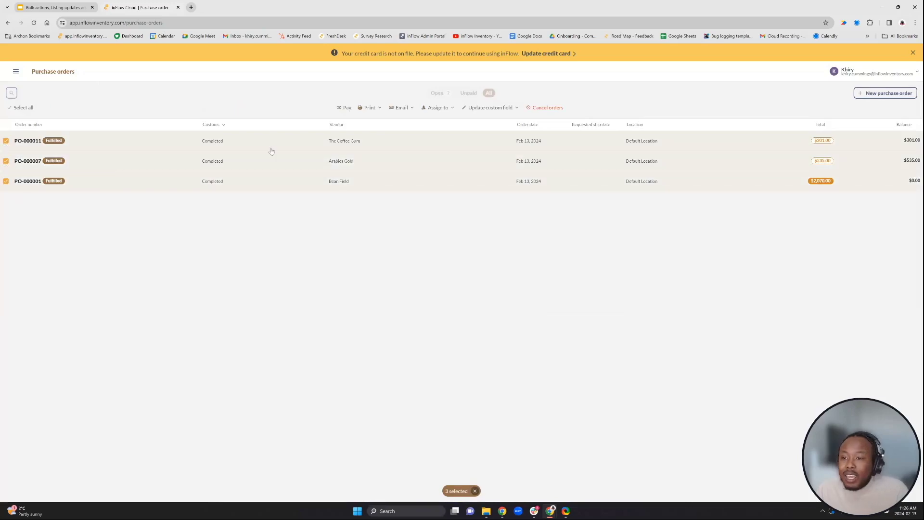
click(346, 109)
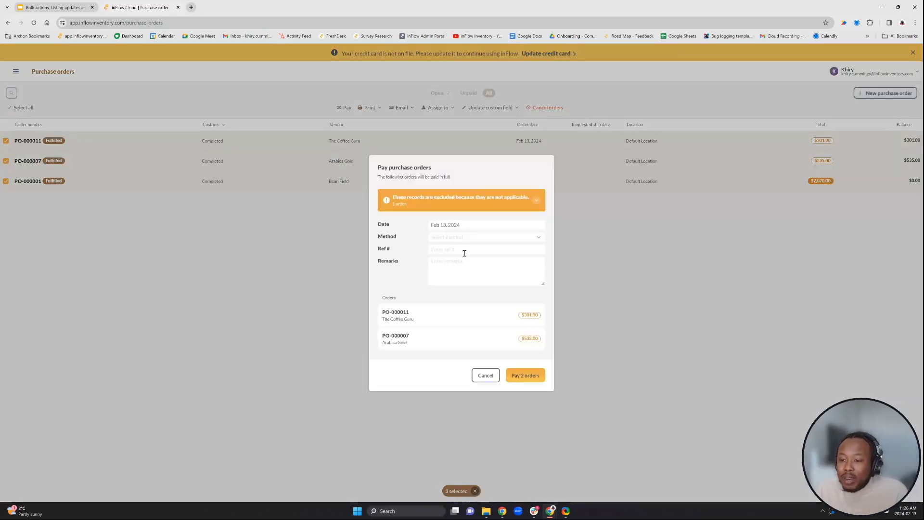
click(527, 374)
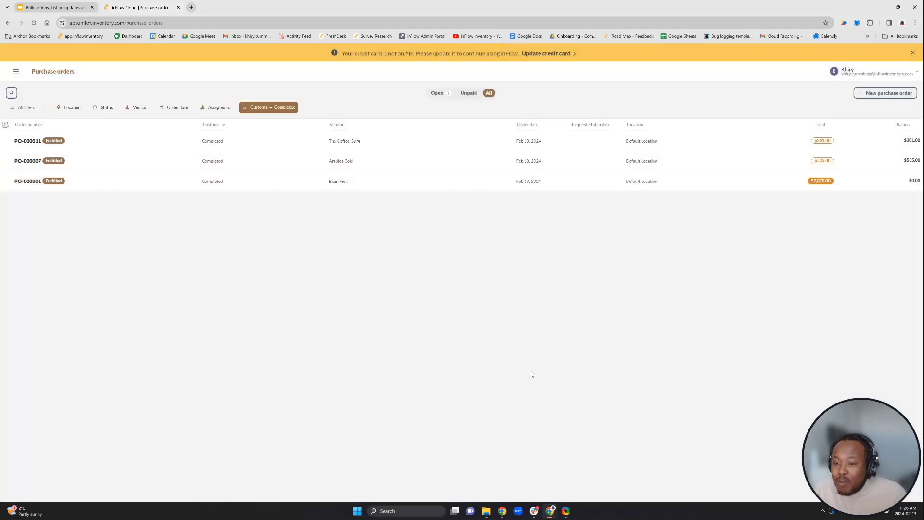
click(23, 108)
click(202, 264)
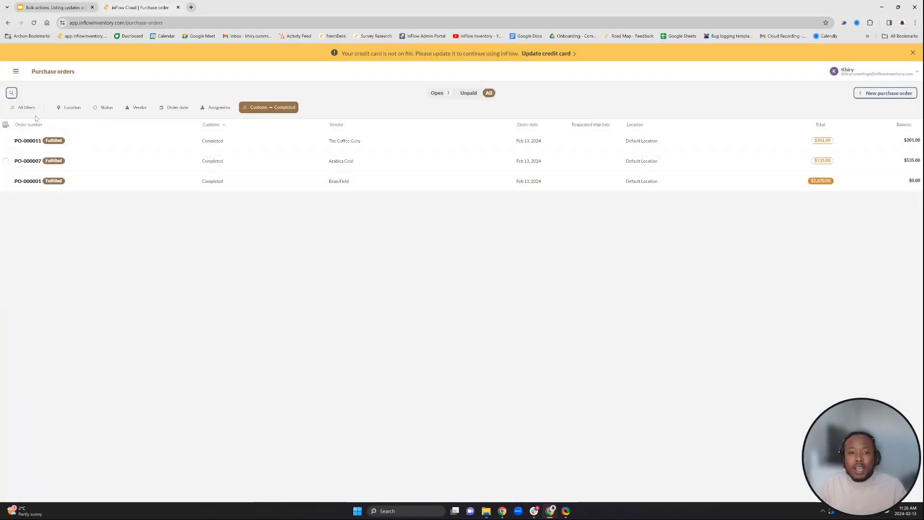
Go to the manufacture order list.
click(16, 71)
scroll(58, 337, down, 2)
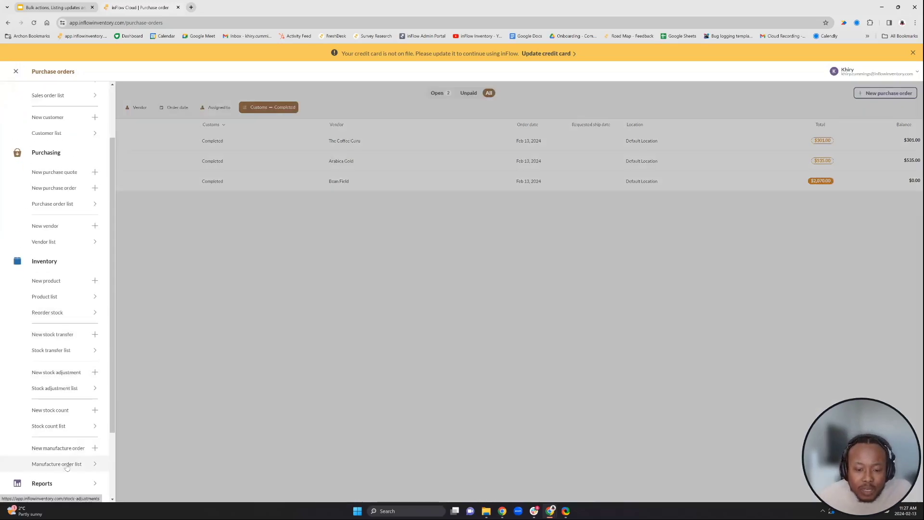
click(57, 464)
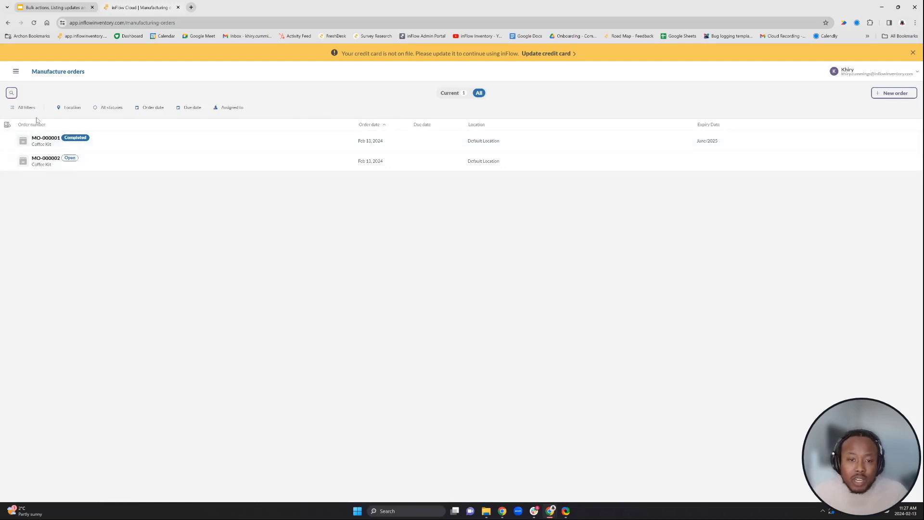
Examine the column options of the manufacture order list and the details of the completed Coffee Kit order, MO-000001.
click(7, 127)
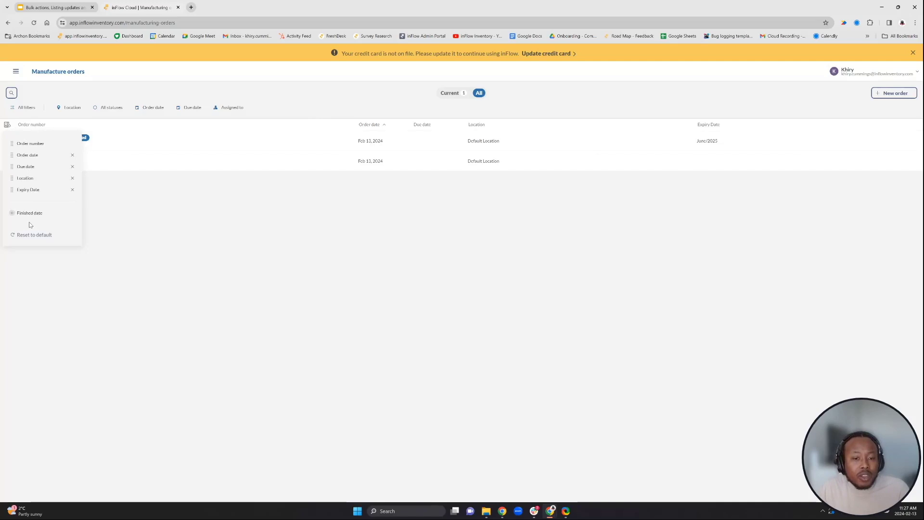
click(142, 191)
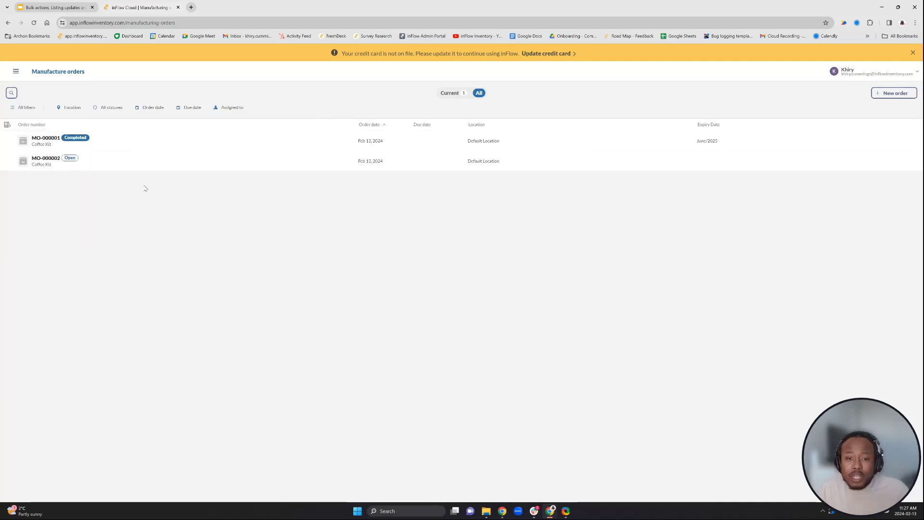
click(108, 144)
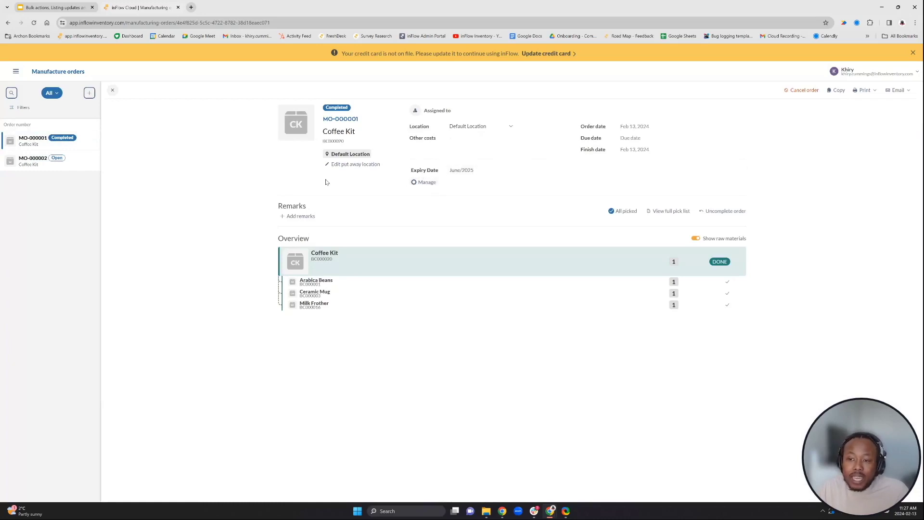
click(113, 91)
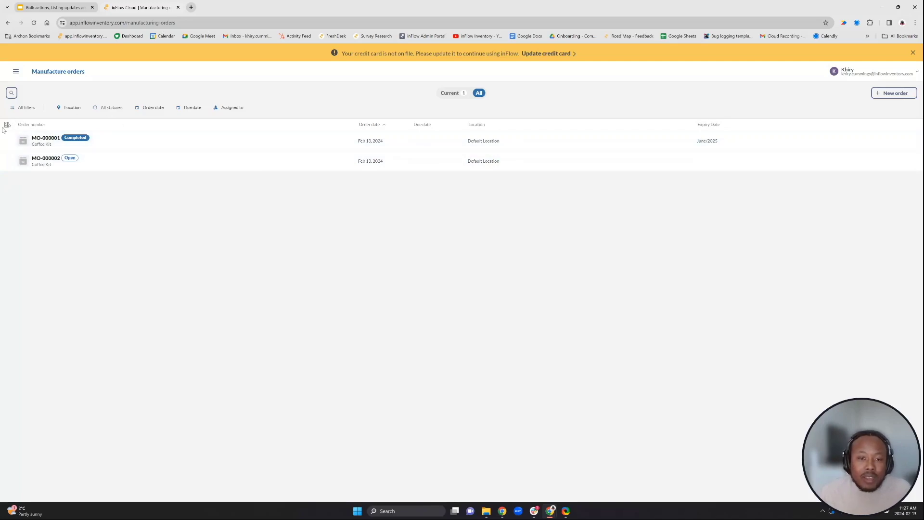
Select both manufacture orders and check which custom fields can be bulk-updated.
click(8, 140)
click(8, 161)
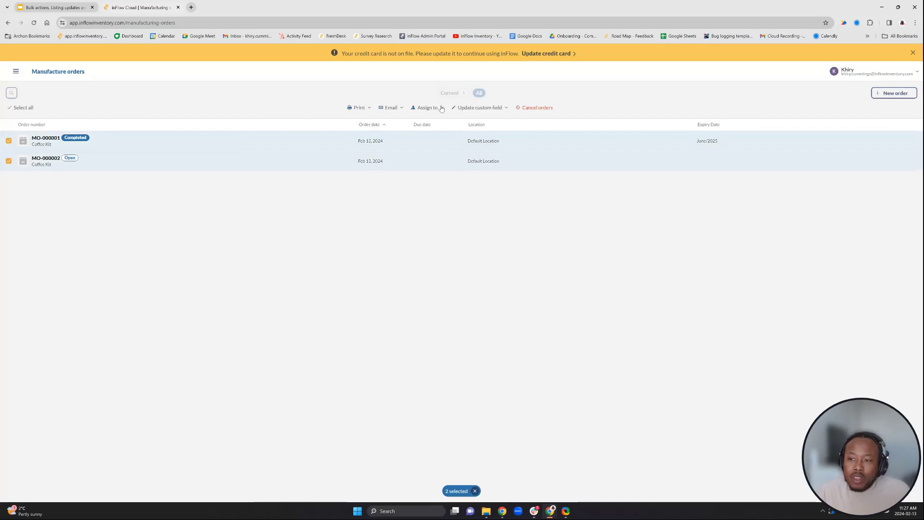
click(483, 110)
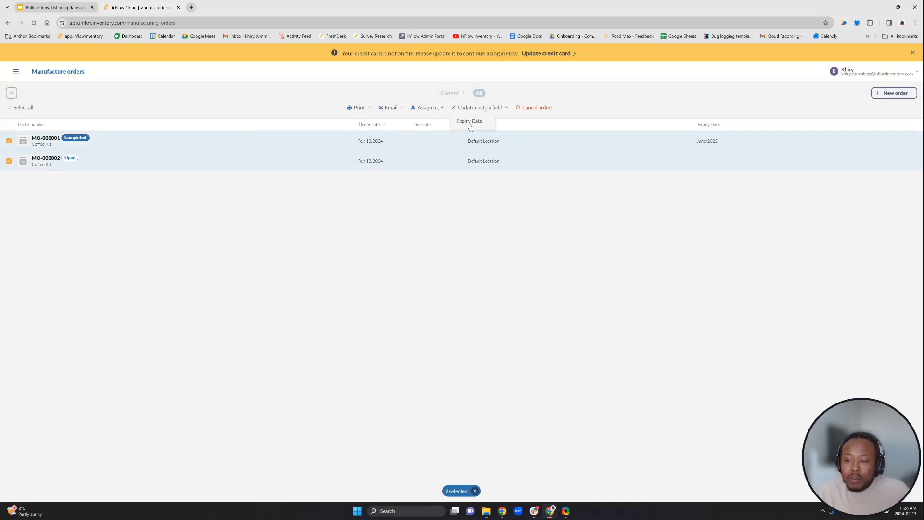
click(308, 102)
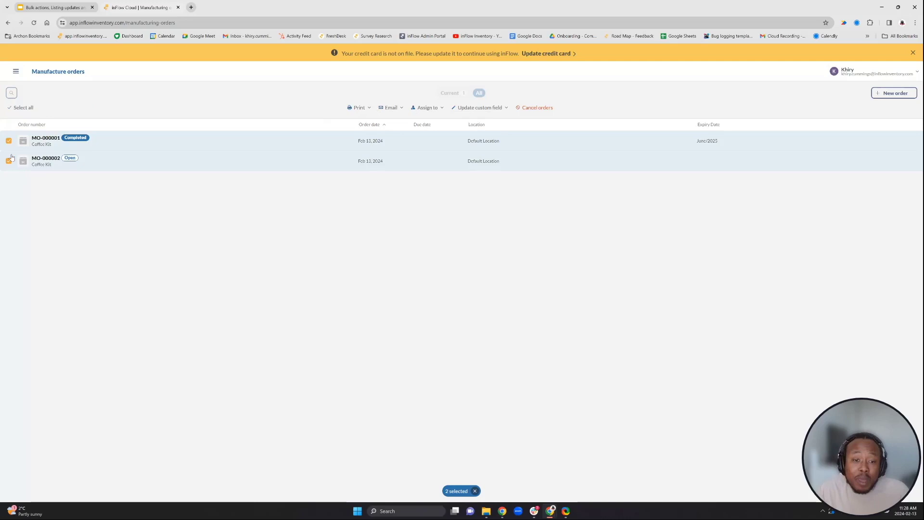
Deselect the completed manufacture order and cancel the open one, MO-000002.
click(9, 141)
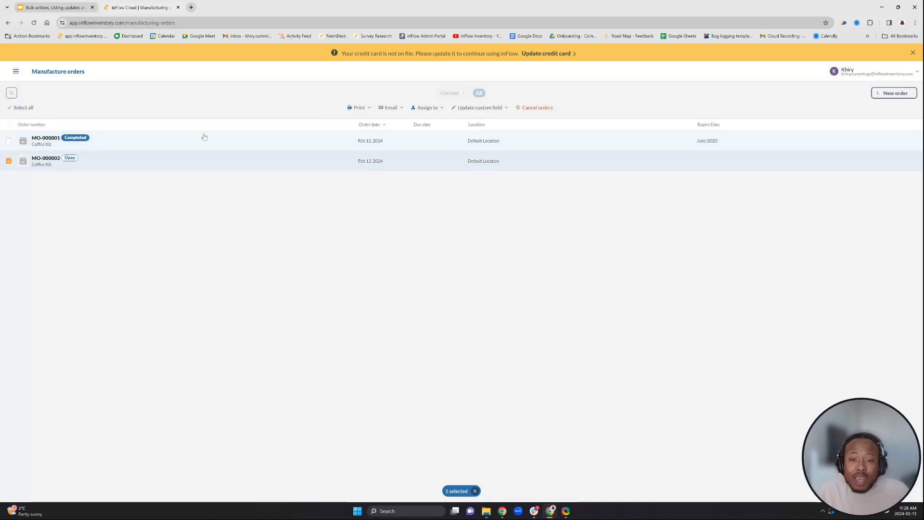
click(537, 107)
click(525, 311)
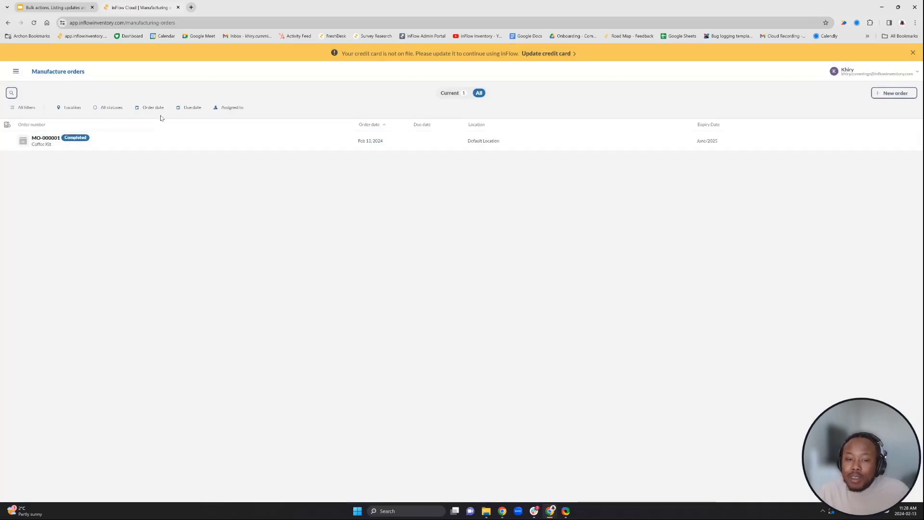
Check the manufacture order column options once more and go to the customer list.
click(6, 125)
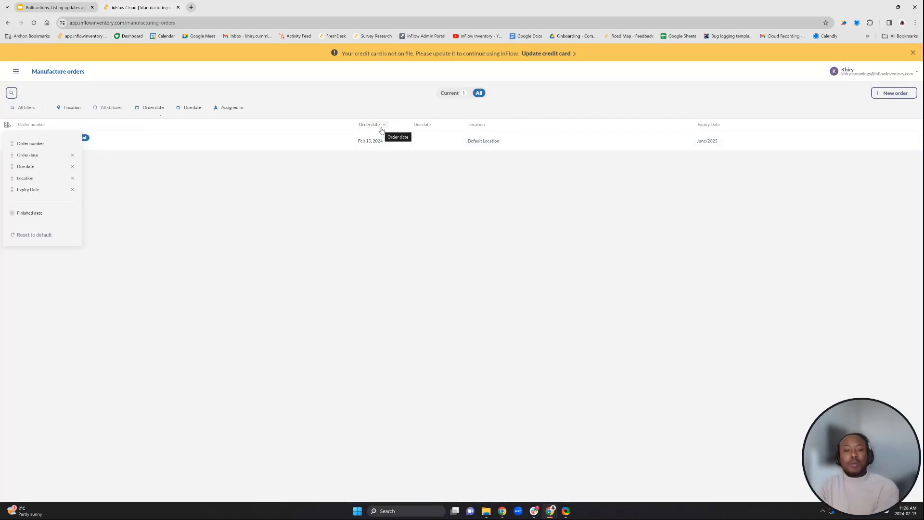
click(16, 72)
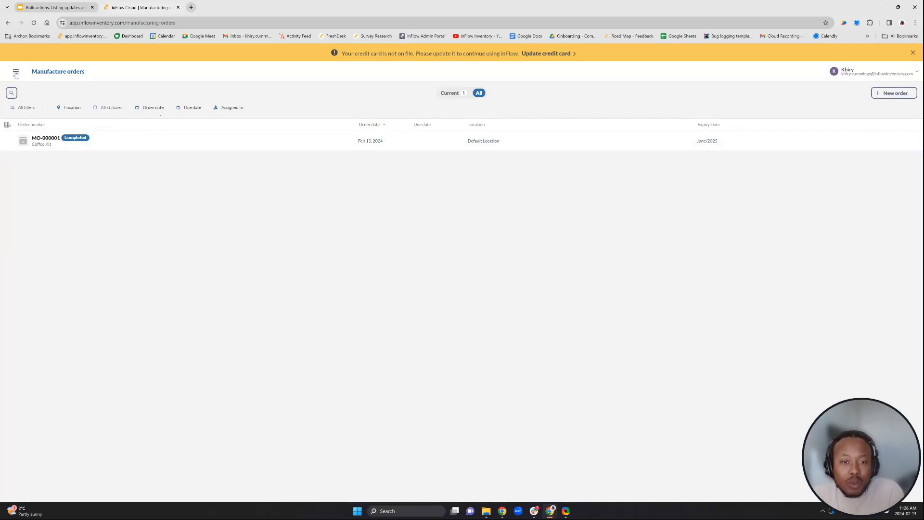
click(16, 71)
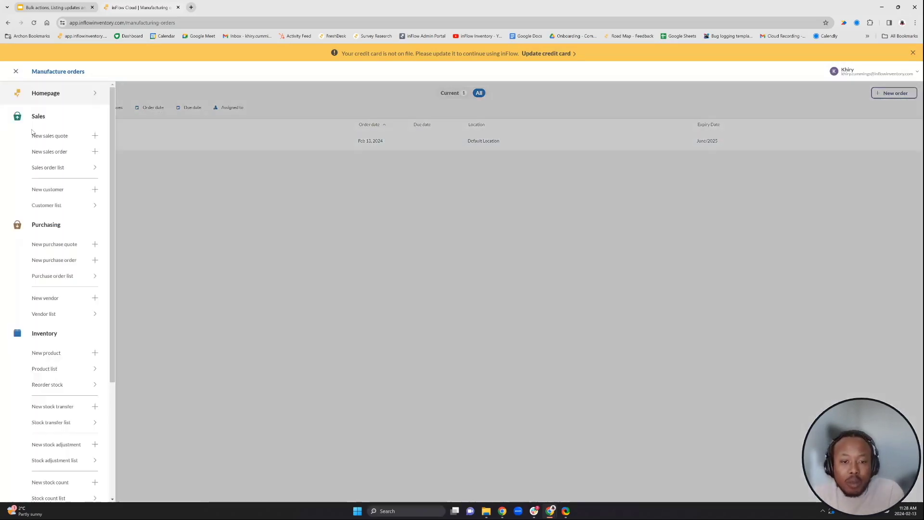
click(65, 207)
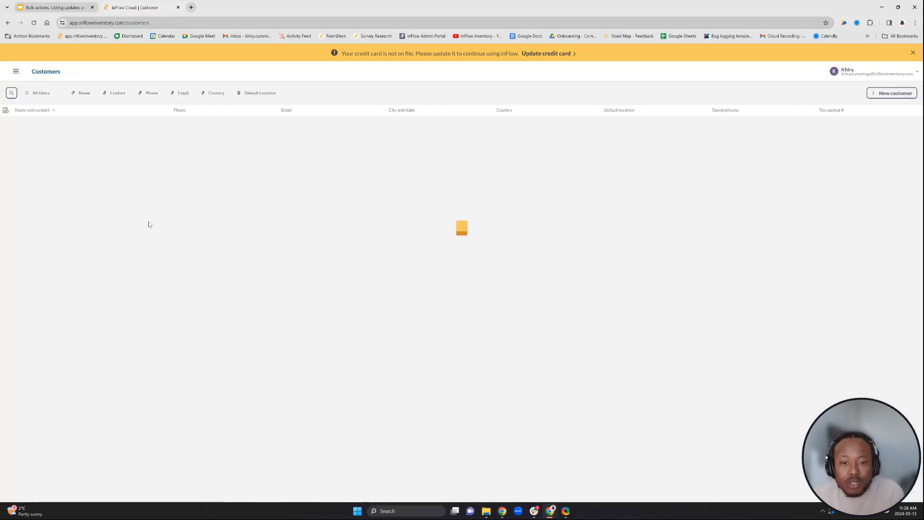
Review the columns that can be shown in the customer list and close the column settings.
click(6, 111)
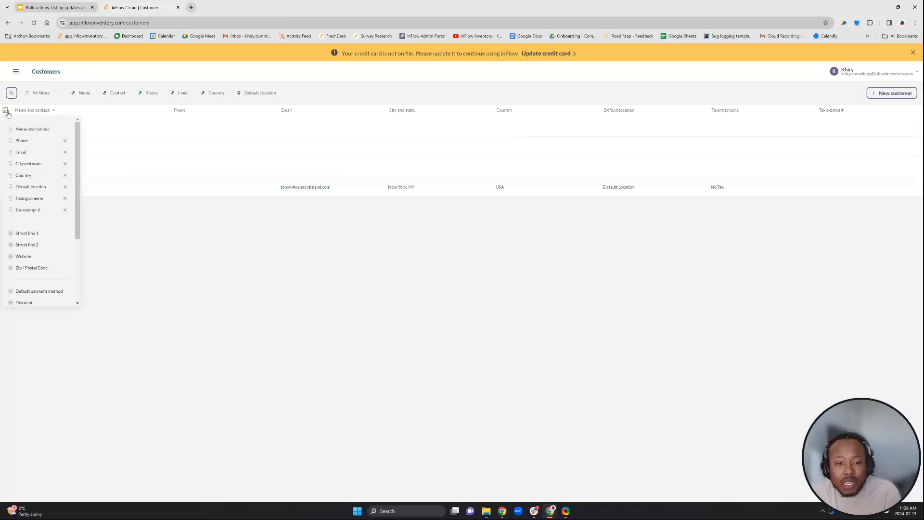
scroll(39, 246, down, 3)
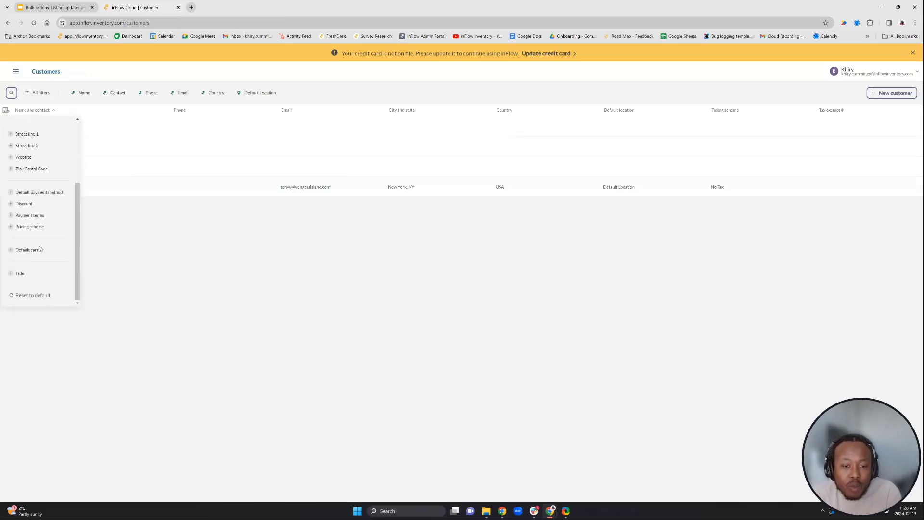
scroll(40, 249, up, 5)
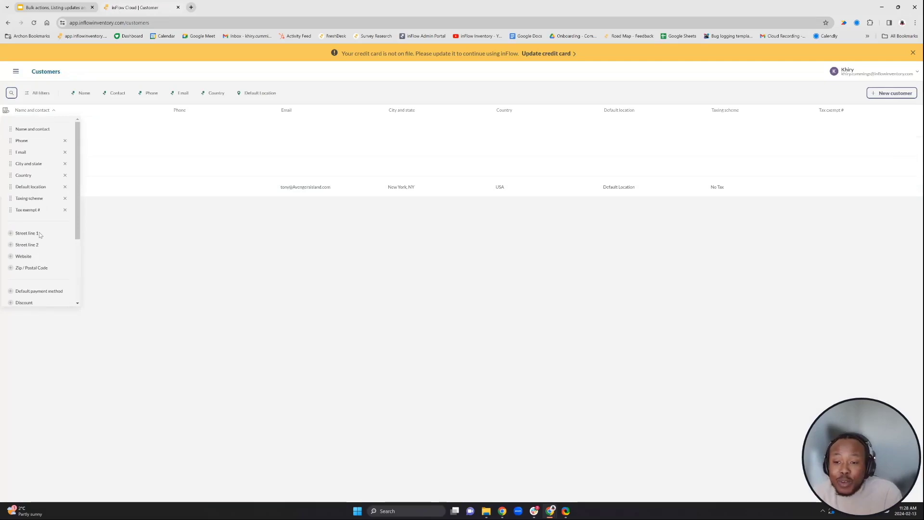
click(280, 248)
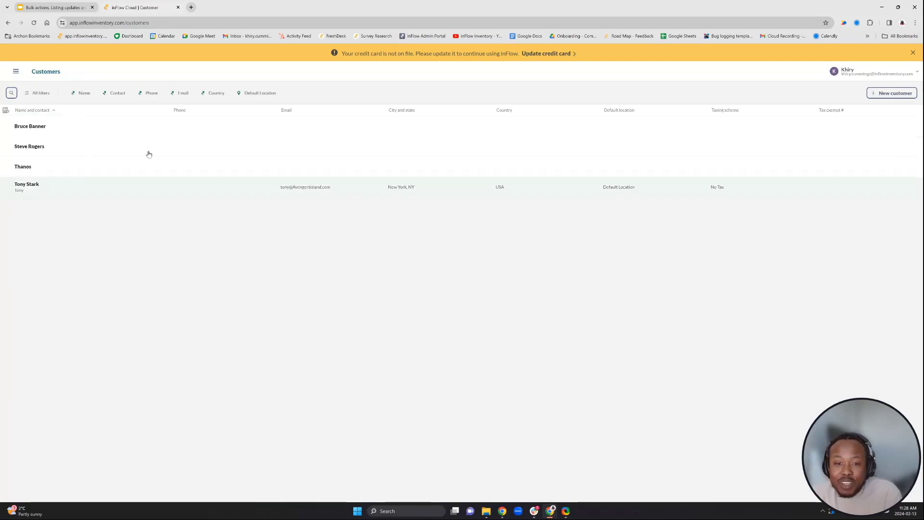
Add Payment terms as a column in the customer list.
click(6, 111)
scroll(48, 253, down, 3)
scroll(34, 235, up, 3)
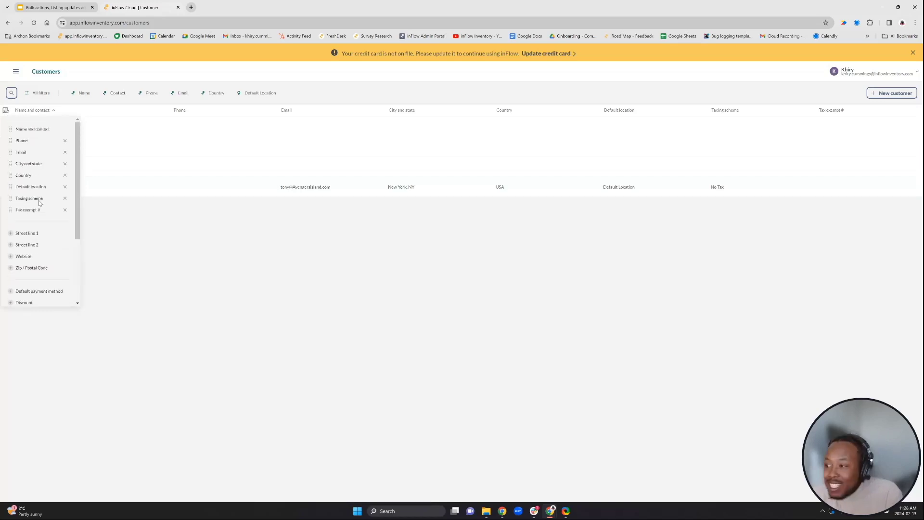
scroll(39, 210, down, 4)
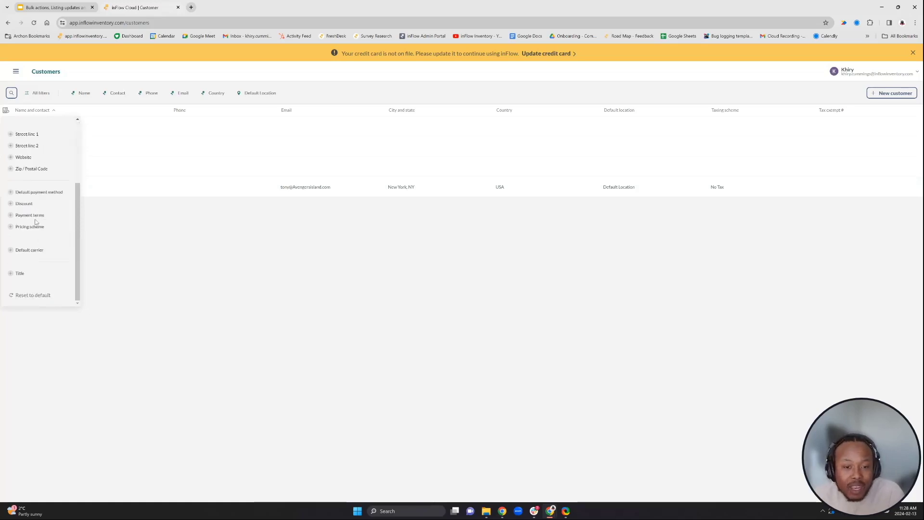
click(11, 216)
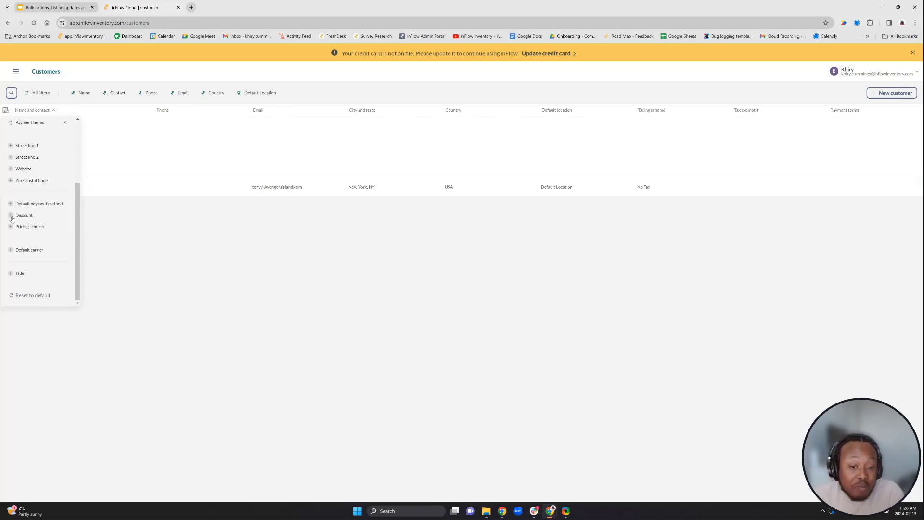
Close the customer column settings and check which custom fields can be bulk updated for the first two customers.
scroll(51, 175, up, 3)
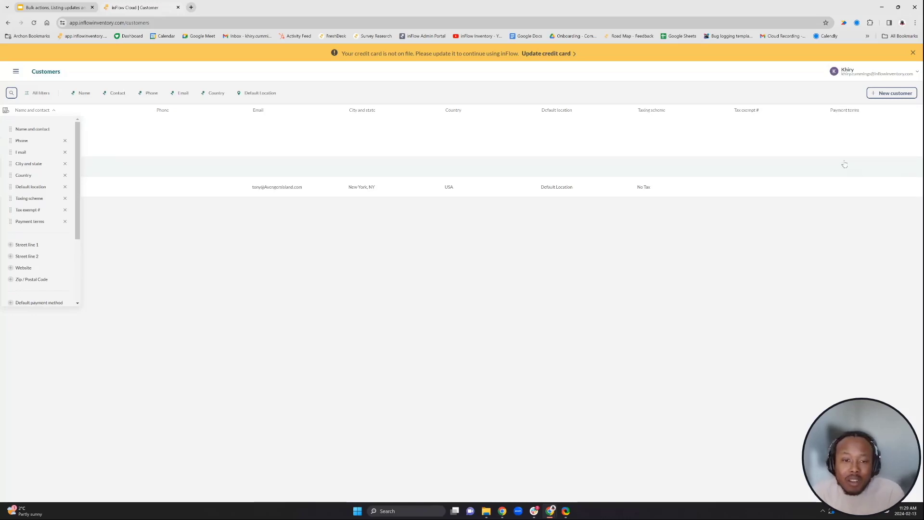
click(264, 261)
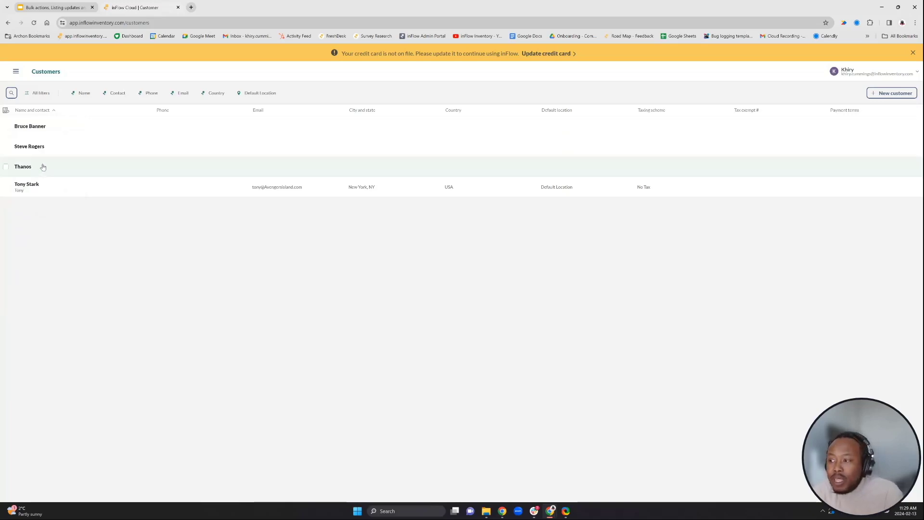
click(6, 126)
click(6, 147)
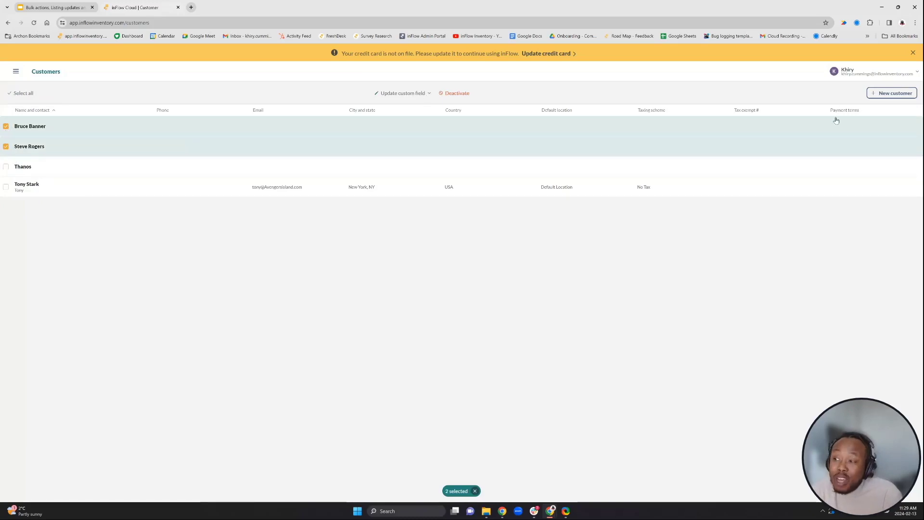
click(412, 95)
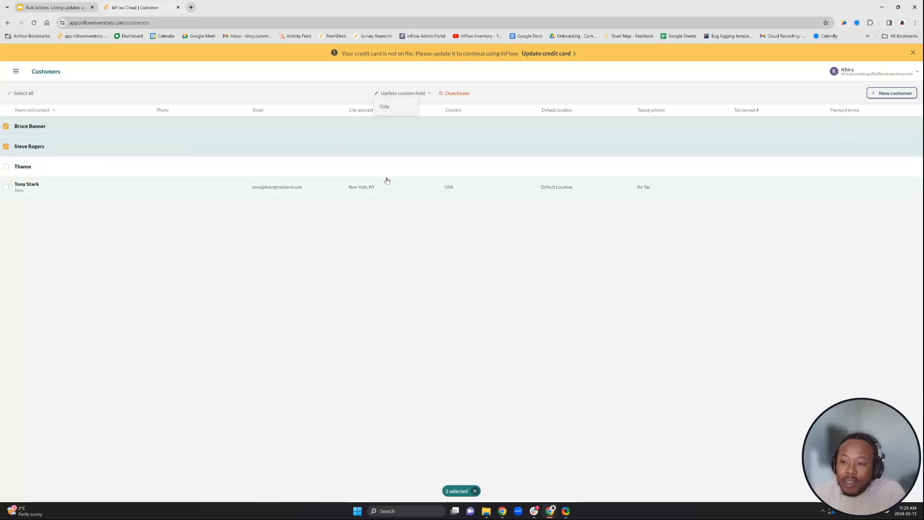
click(274, 192)
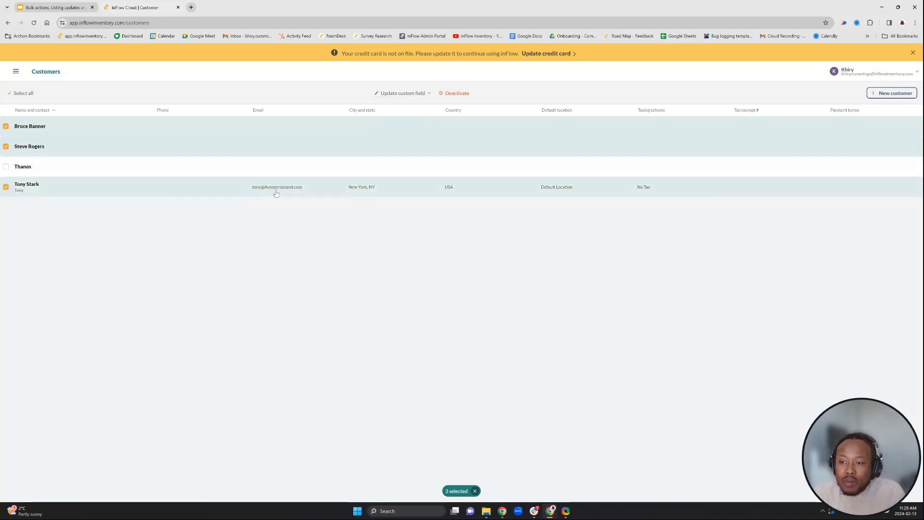
click(277, 192)
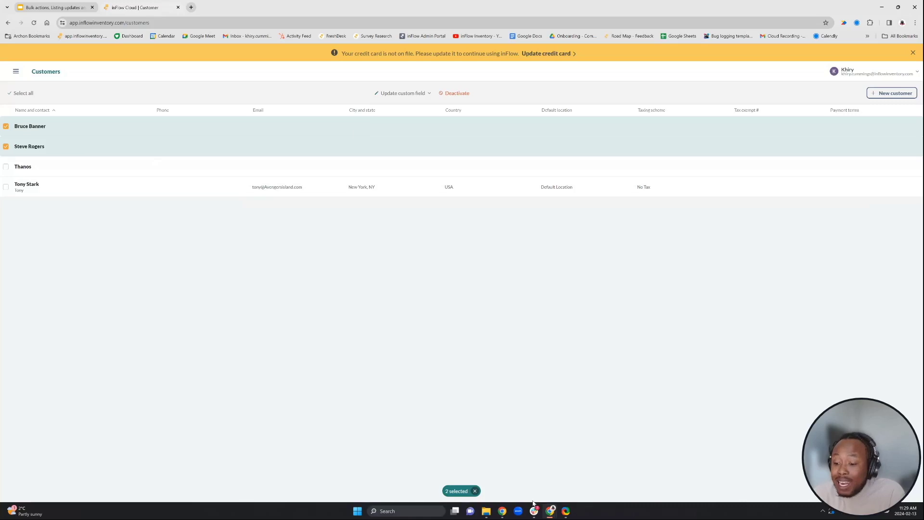
Clear the customer selection and view the details of the last customer in the list.
click(475, 492)
click(336, 196)
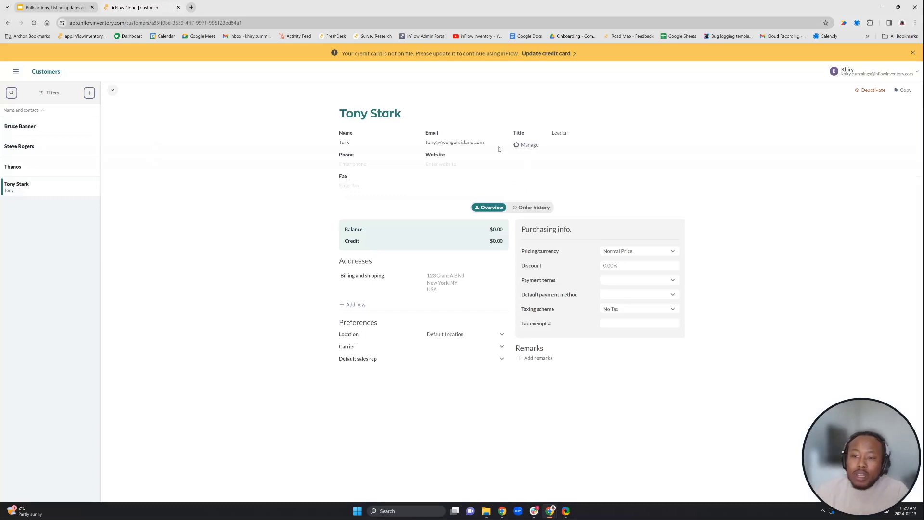
click(113, 91)
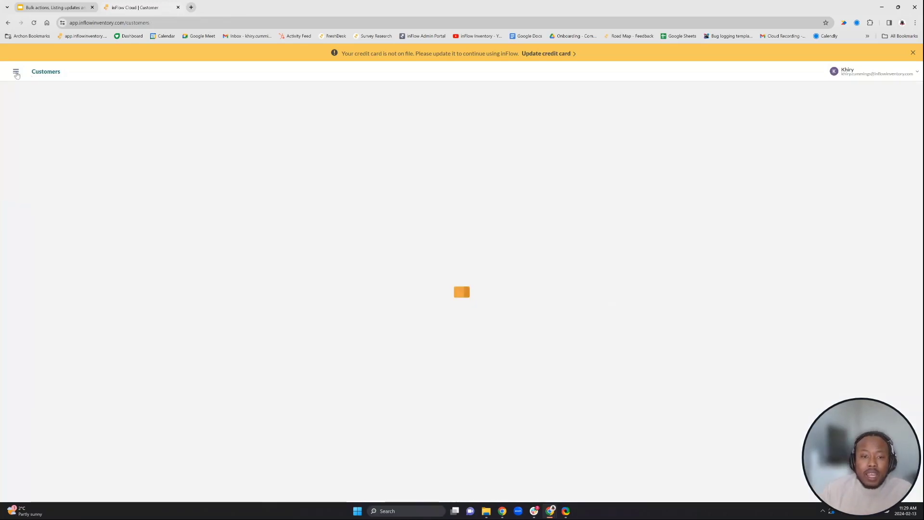
Go to the vendor list and review all the columns that can be shown there.
click(16, 71)
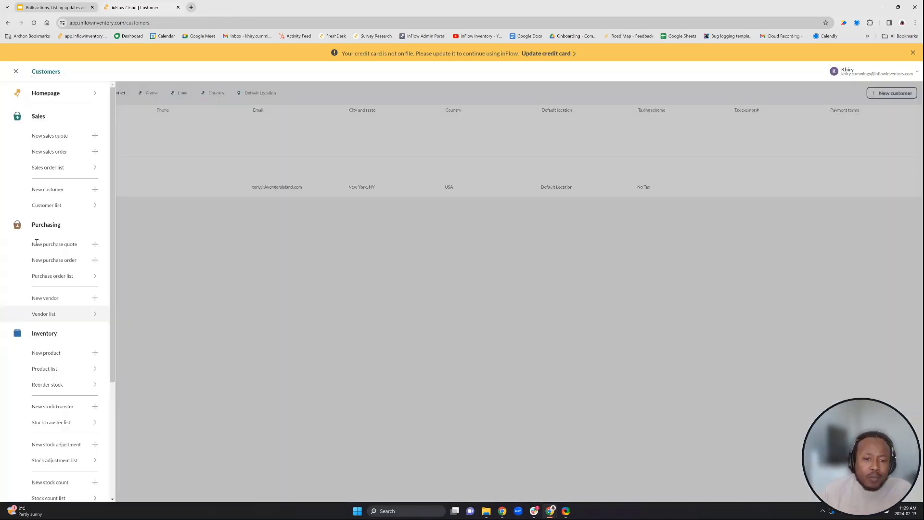
click(55, 314)
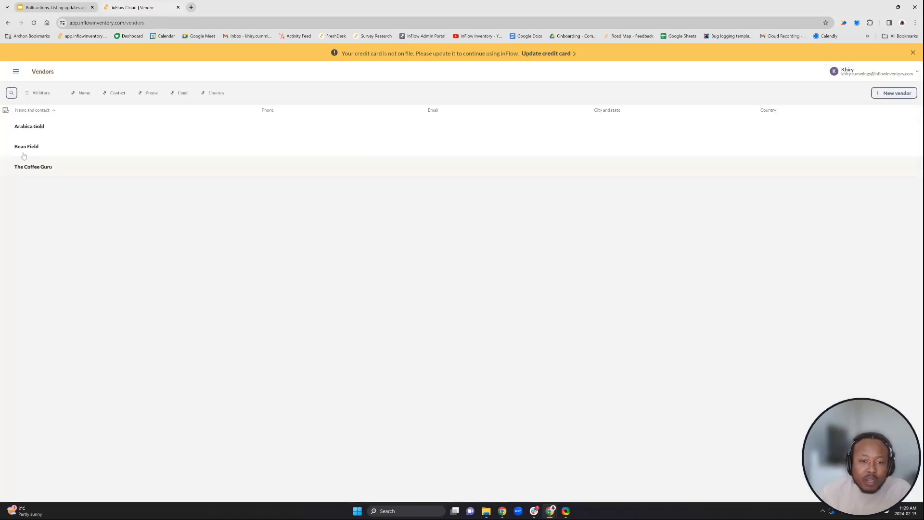
click(6, 111)
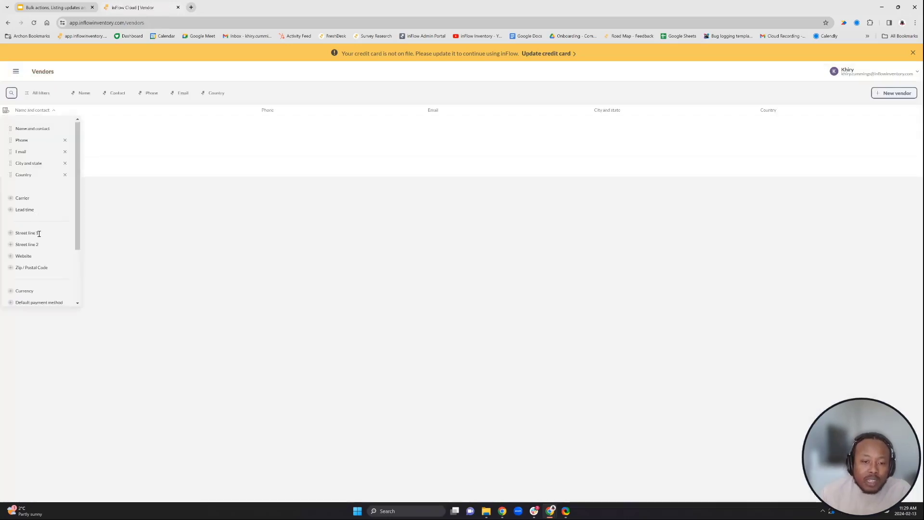
scroll(37, 233, down, 3)
scroll(39, 236, up, 3)
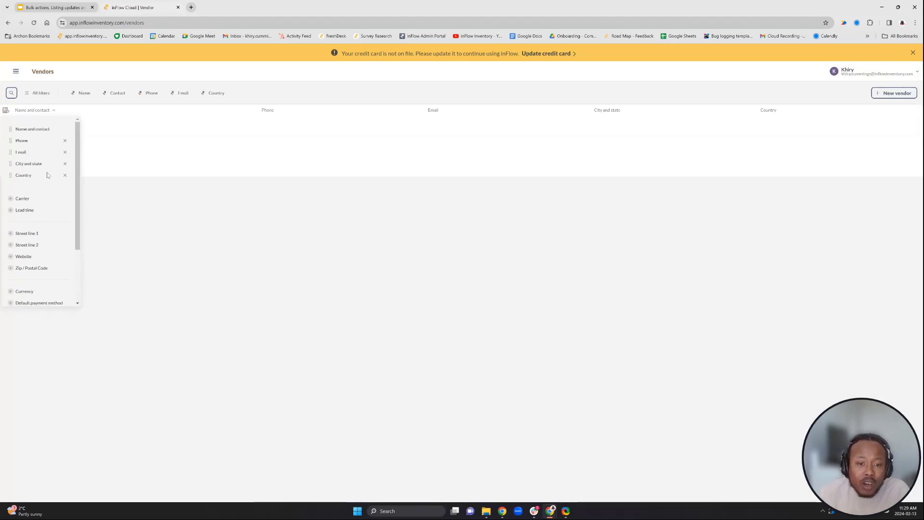
scroll(31, 227, down, 2)
scroll(31, 227, down, 2)
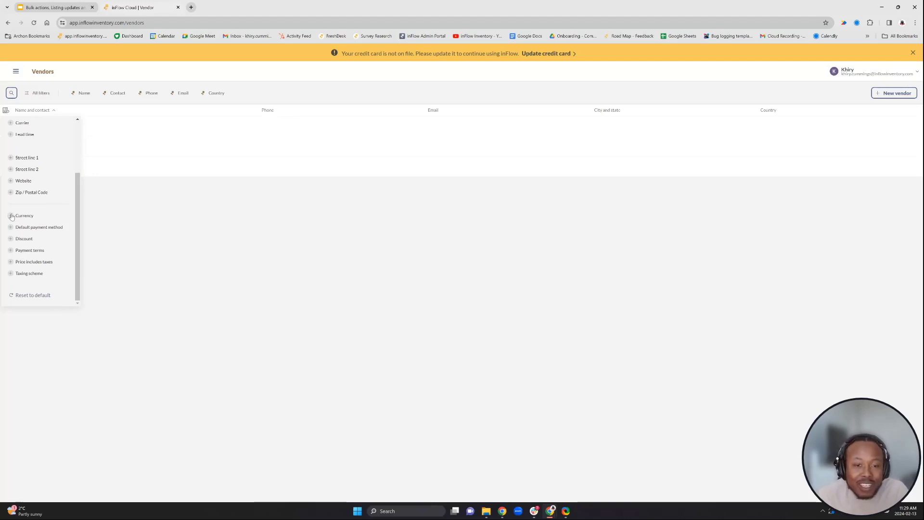
scroll(14, 207, up, 3)
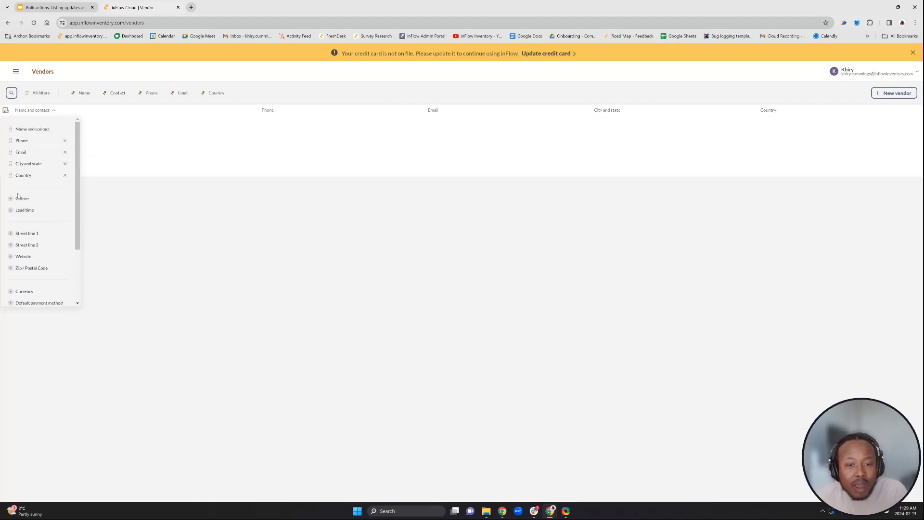
Close the vendor column settings, view The Coffee Guru's vendor record and return to the vendor list.
click(266, 246)
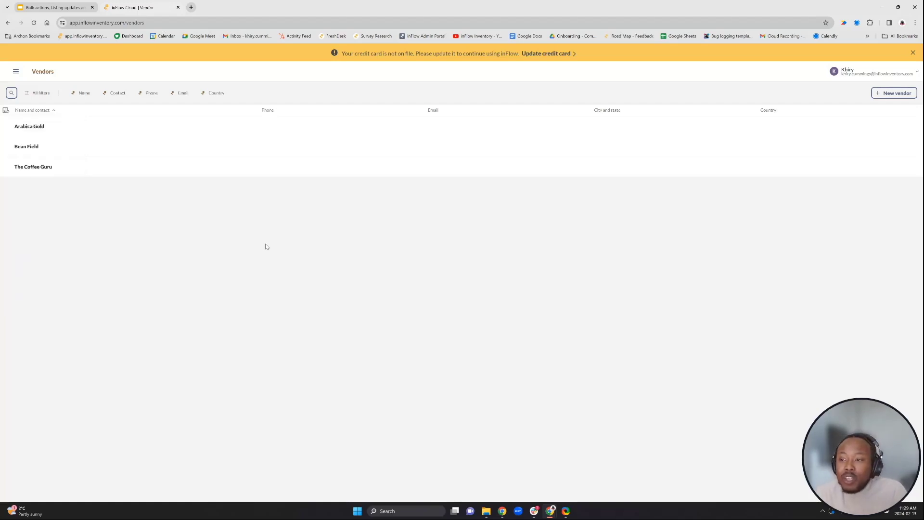
click(47, 172)
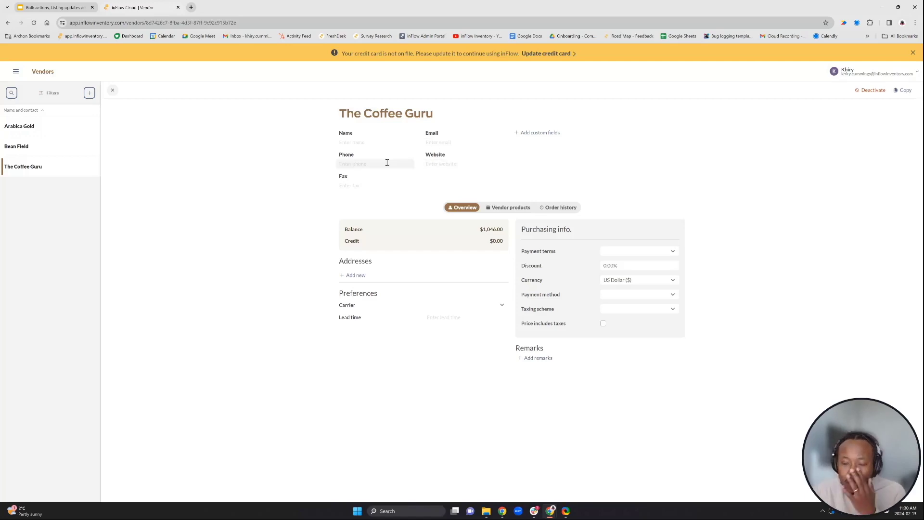
click(113, 91)
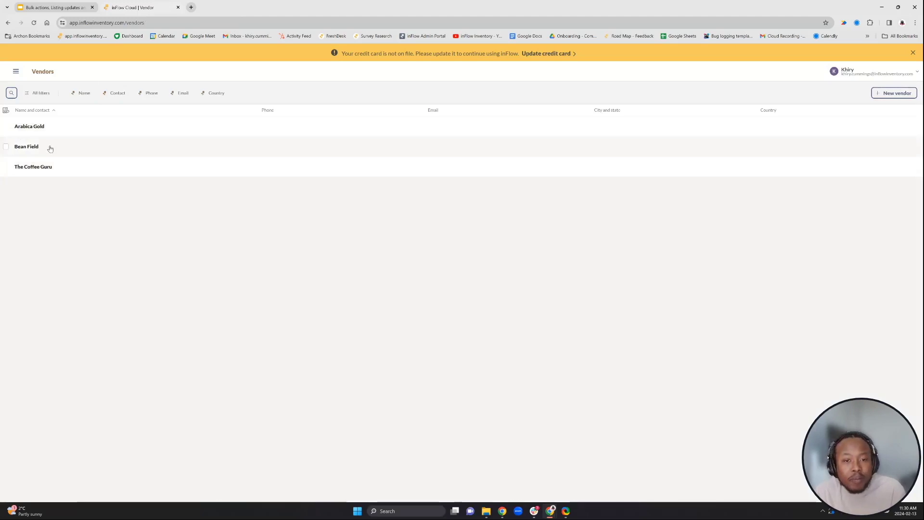
Switch to the Google Slides presentation and present it, advancing to the Currency Conversion slide.
click(62, 10)
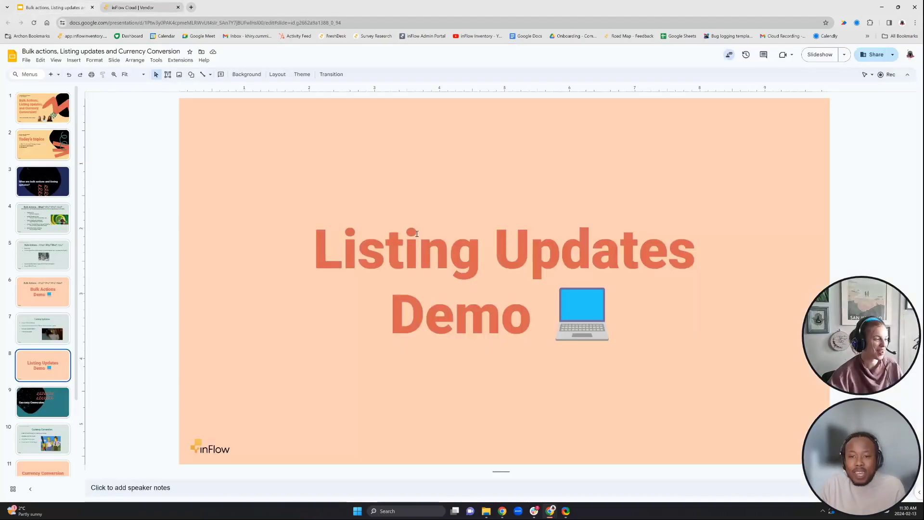
click(820, 54)
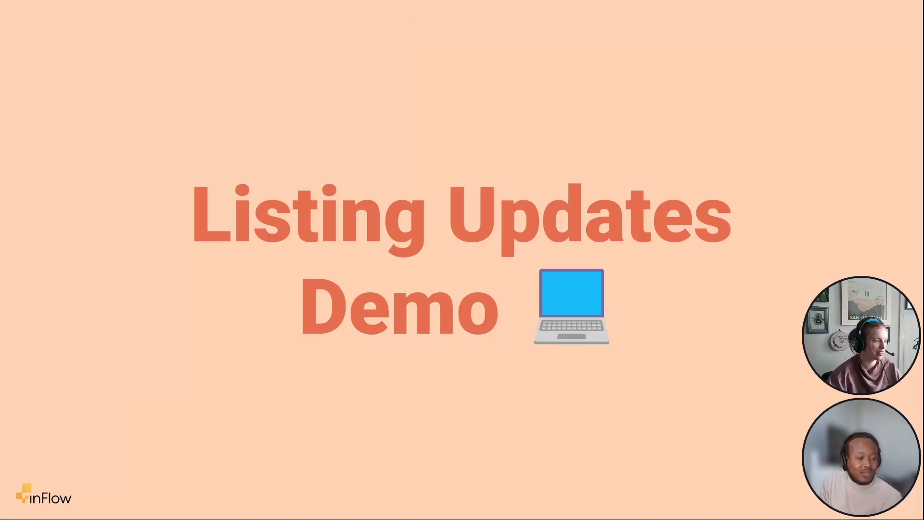
key(Right)
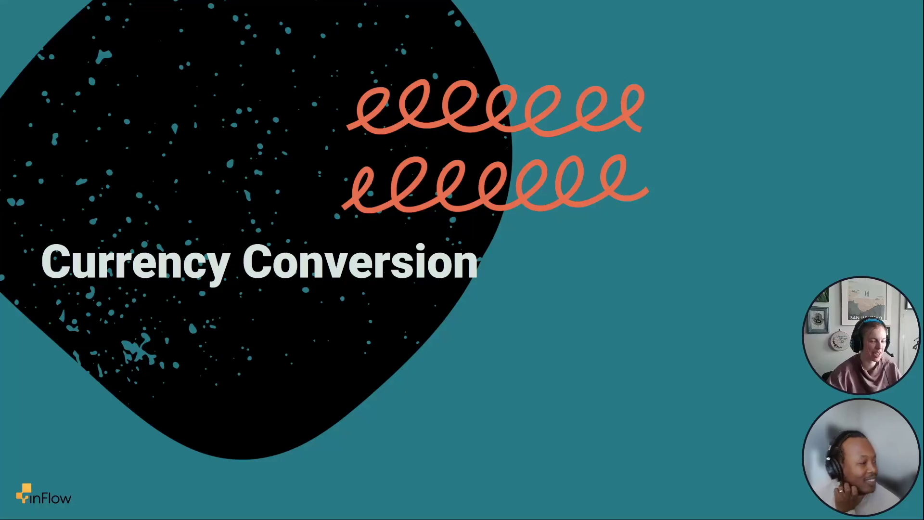
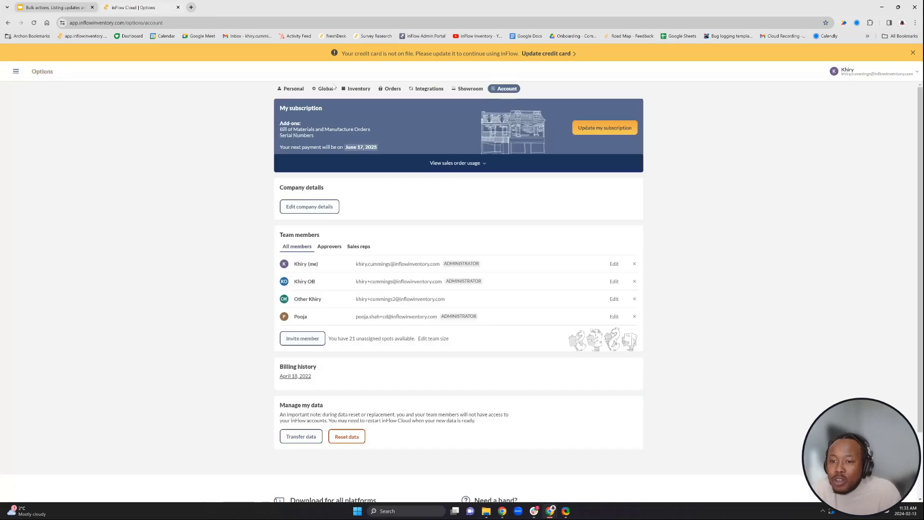
Add a custom exchange rate for the Australian Dollar in the global currency settings and save it.
click(329, 89)
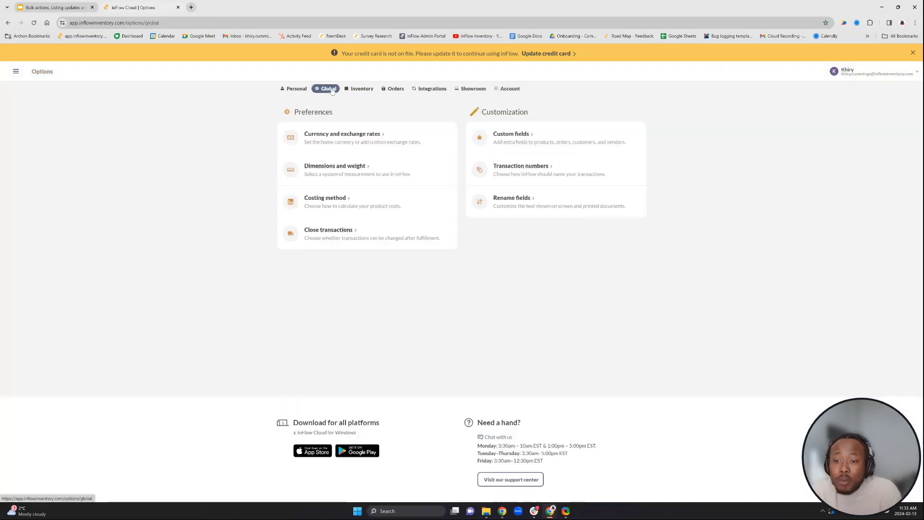
click(349, 142)
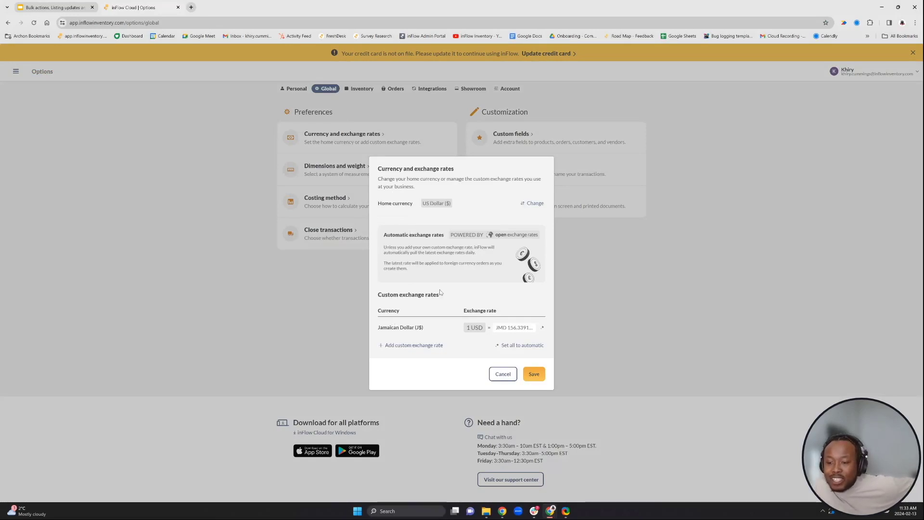
drag(378, 328, 426, 328)
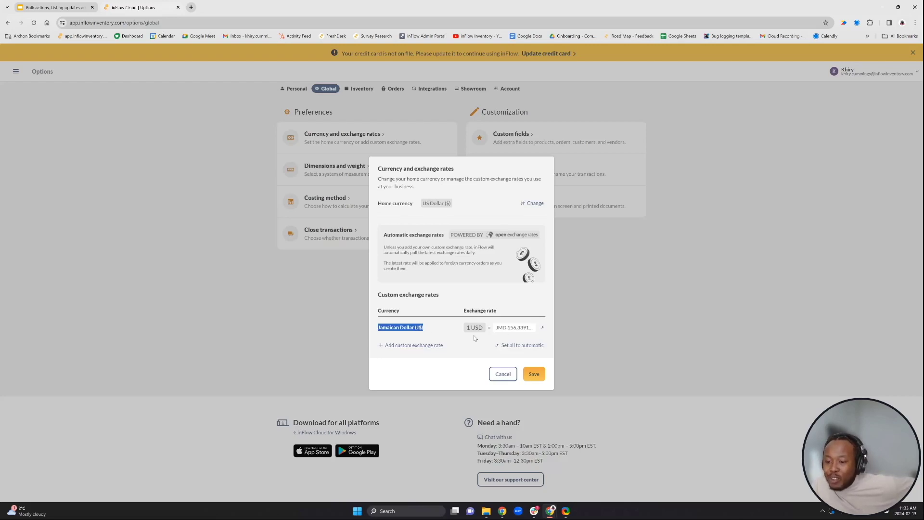
click(433, 346)
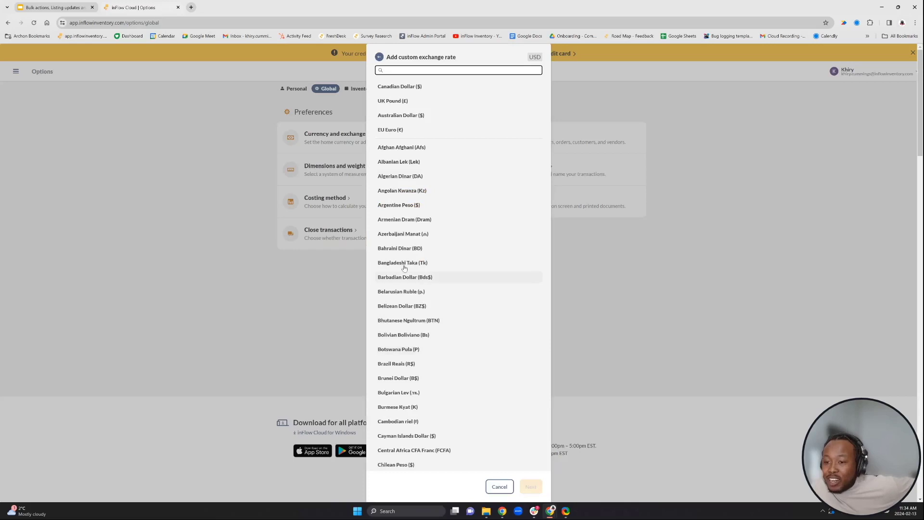
click(410, 116)
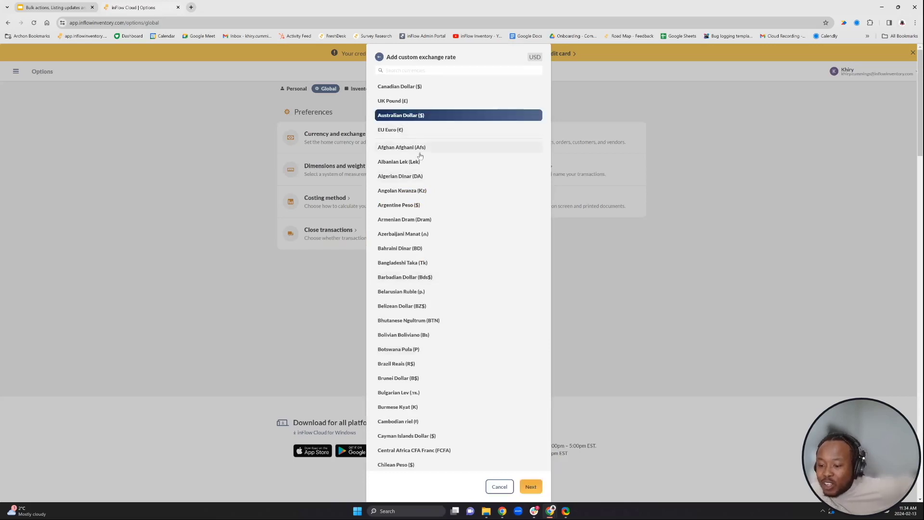
click(530, 486)
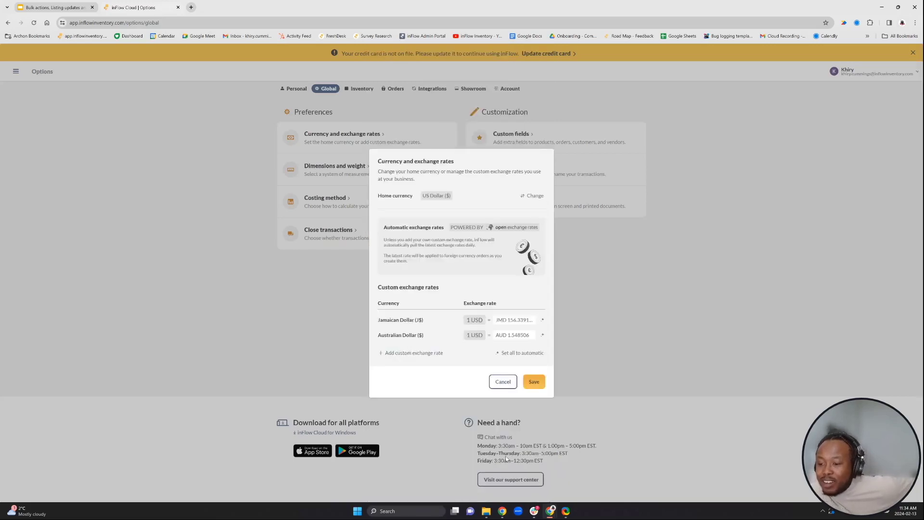
click(525, 335)
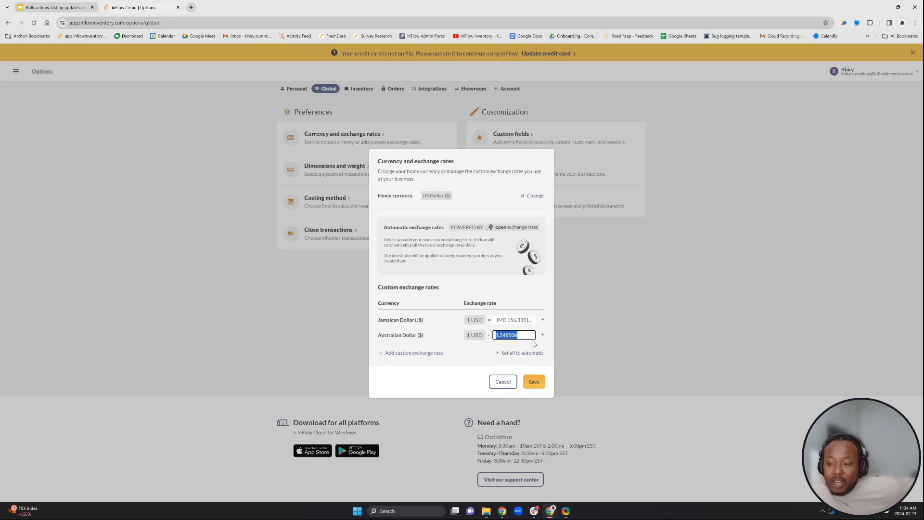
click(541, 383)
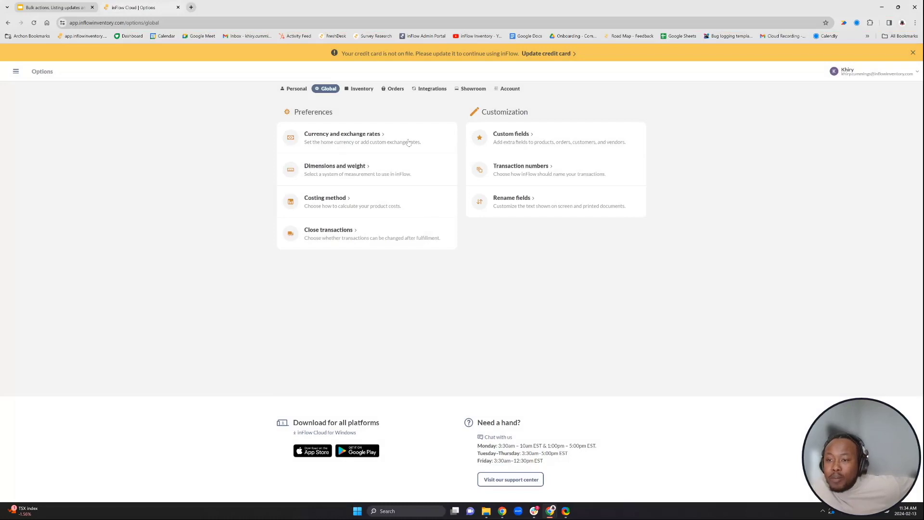
Add a pricing scheme named AUS with Australian Dollar as its currency in the order settings and save it.
click(395, 90)
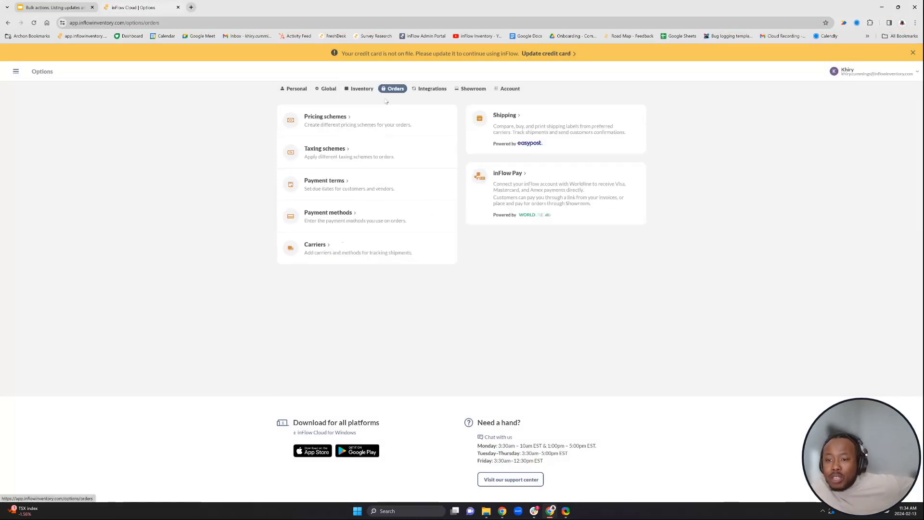
click(366, 121)
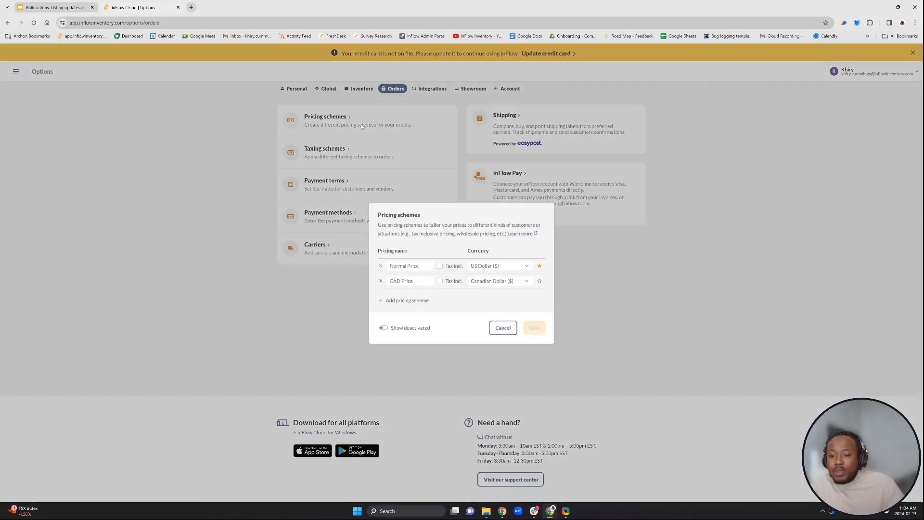
click(407, 300)
click(421, 292)
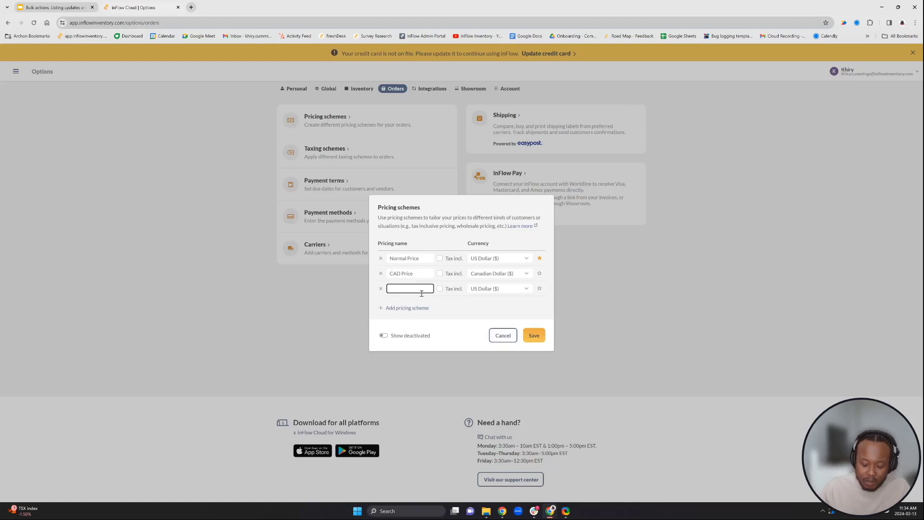
text(AUS)
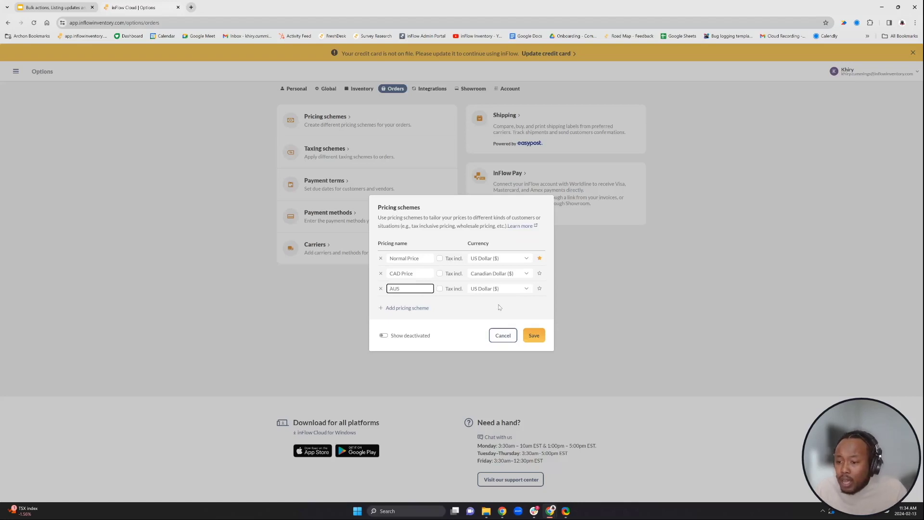
click(496, 289)
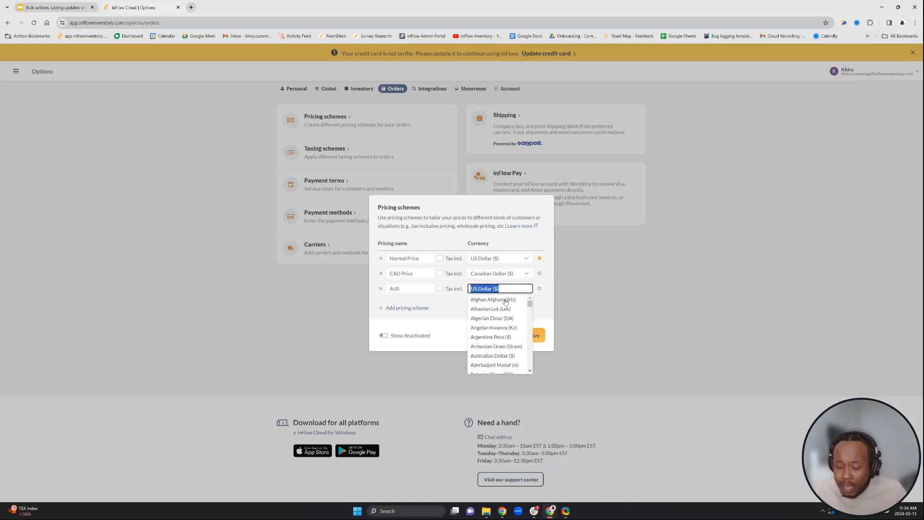
text(Australian)
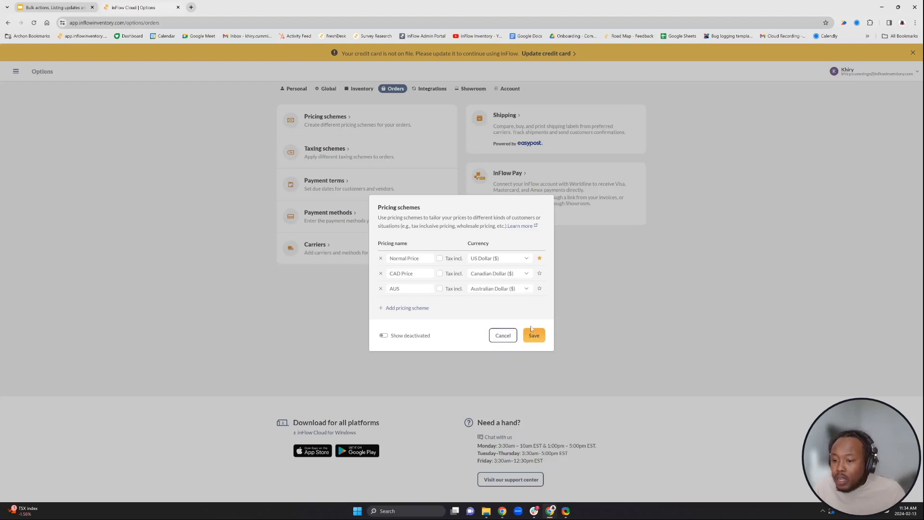
click(532, 332)
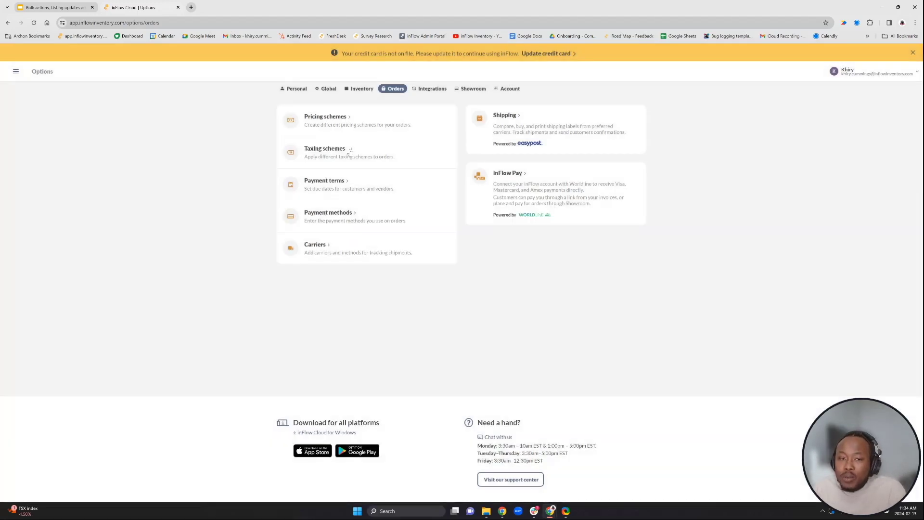
Open Instant Coffee from the product list, set its AUS price to 5 and CAD Price to 7, and save.
click(16, 72)
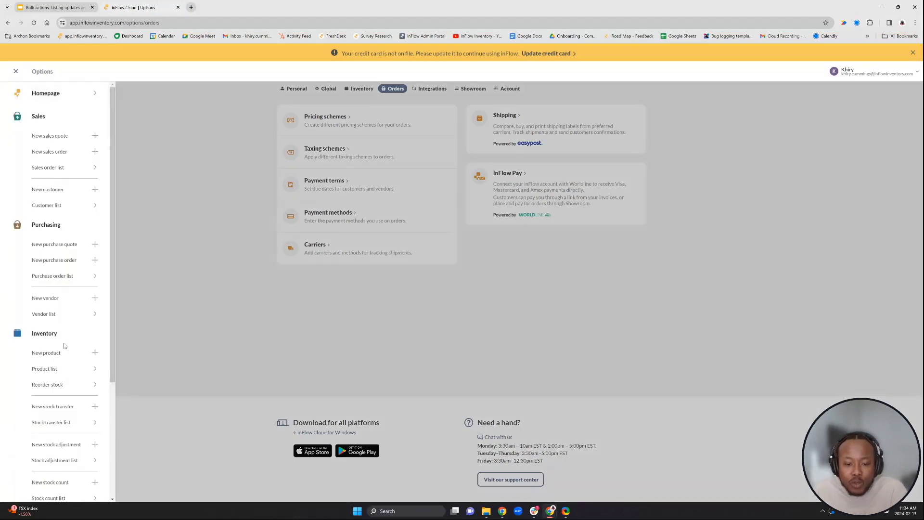
click(48, 370)
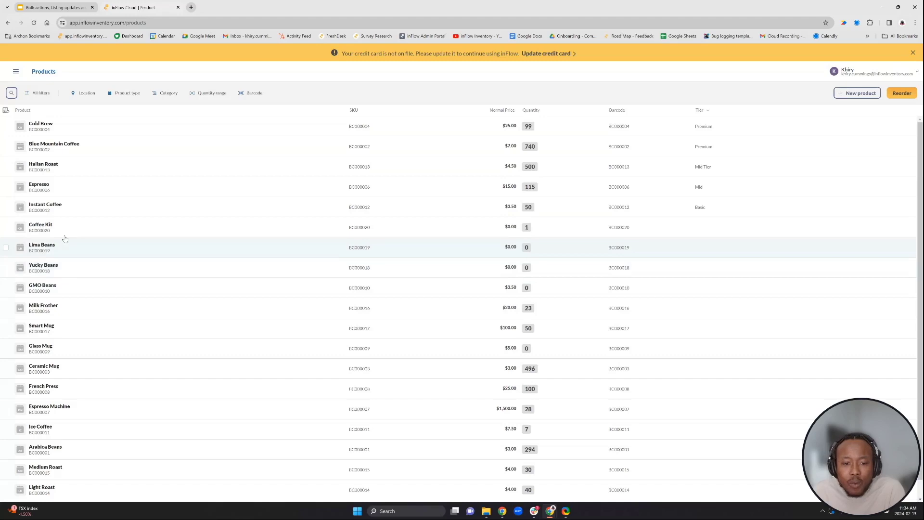
click(76, 211)
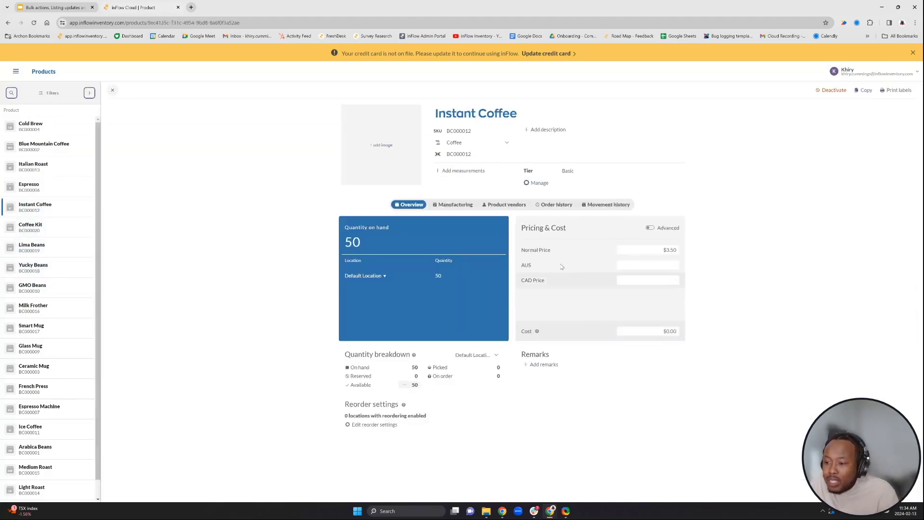
click(672, 265)
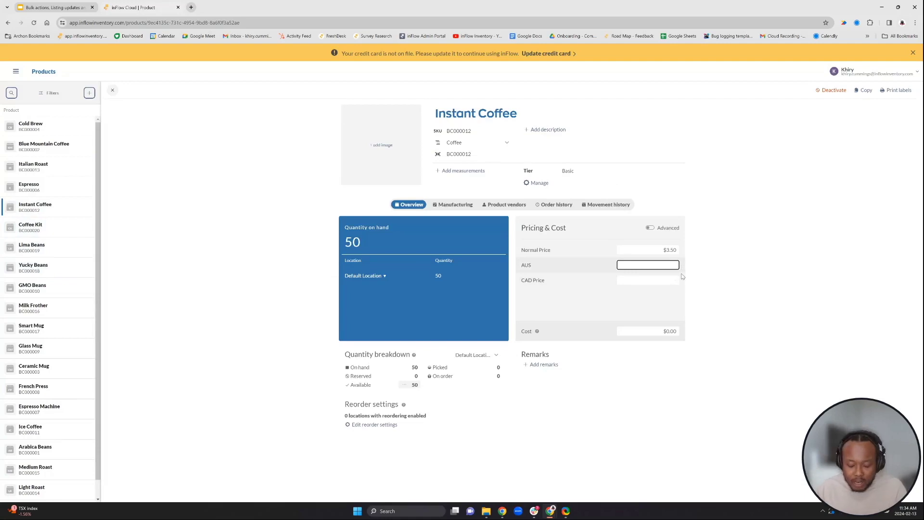
text(5)
click(673, 280)
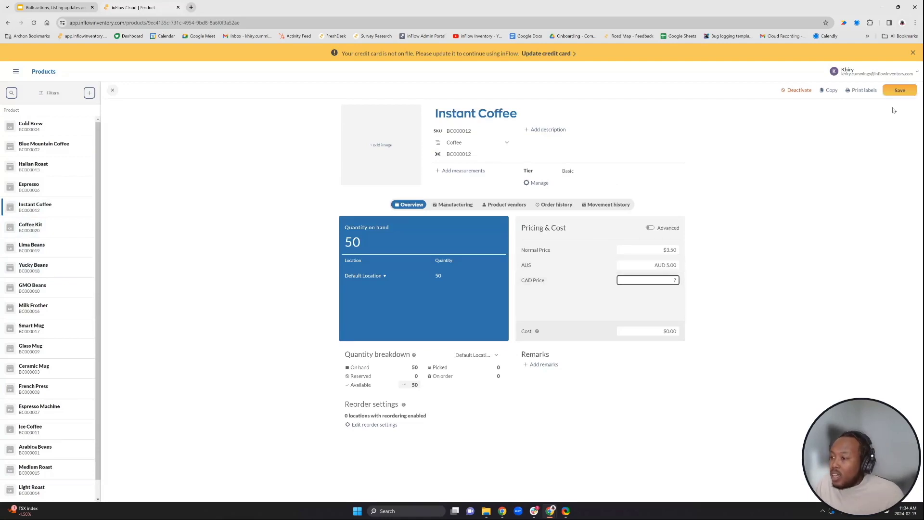
click(900, 90)
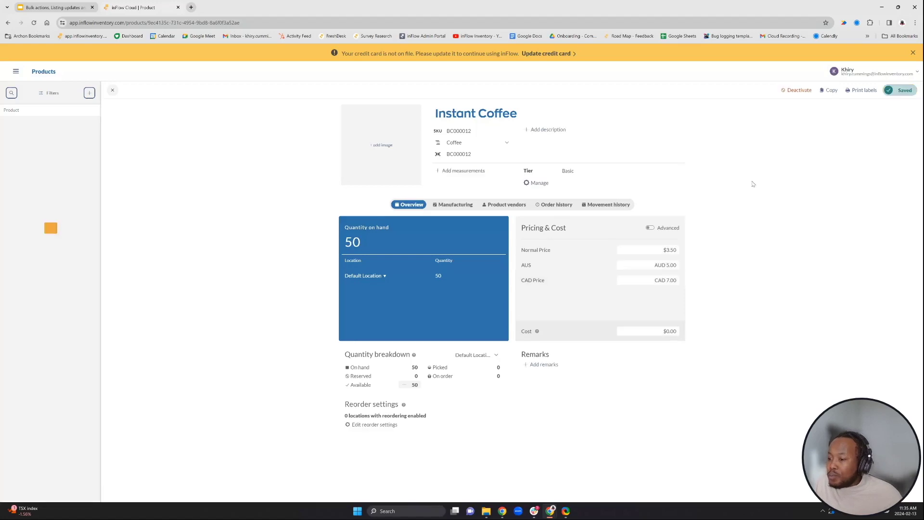
Copy the product name and create a new sales order for the last listed customer with Instant Coffee as the product.
double_click(481, 117)
triple_click(479, 117)
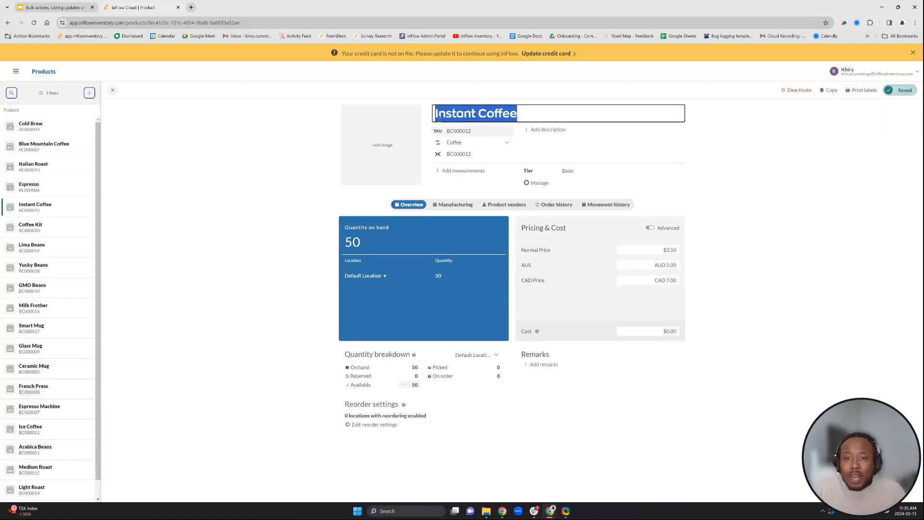
click(16, 72)
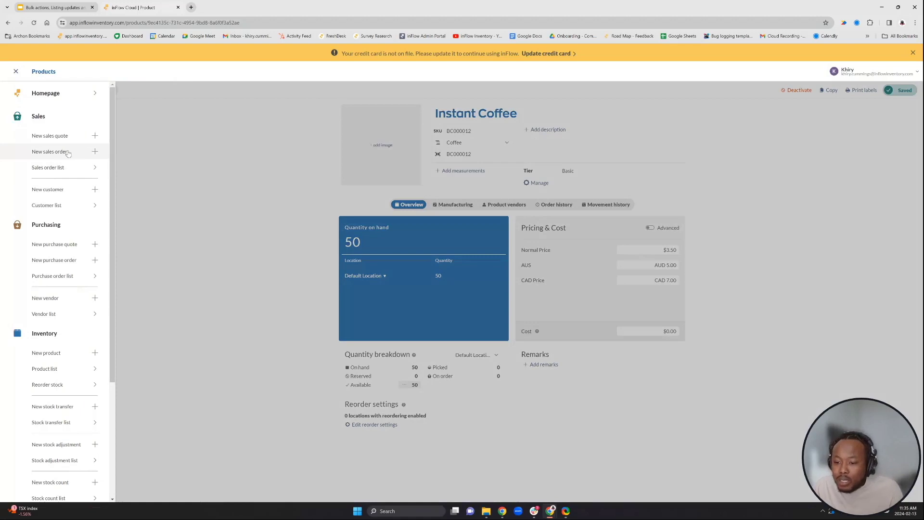
click(70, 152)
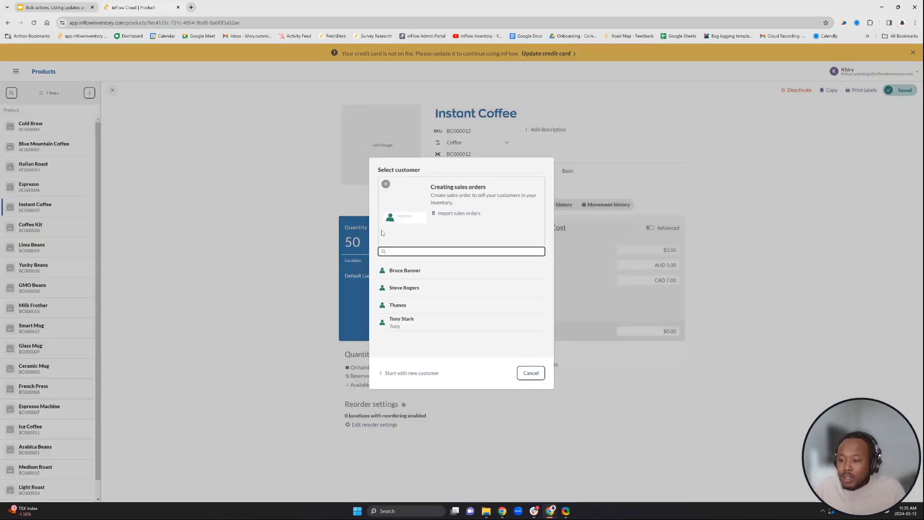
click(402, 322)
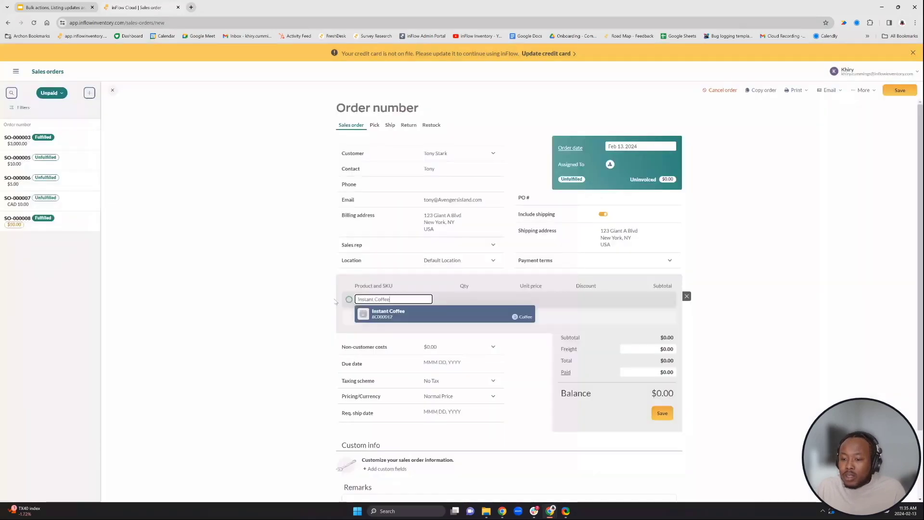
click(453, 314)
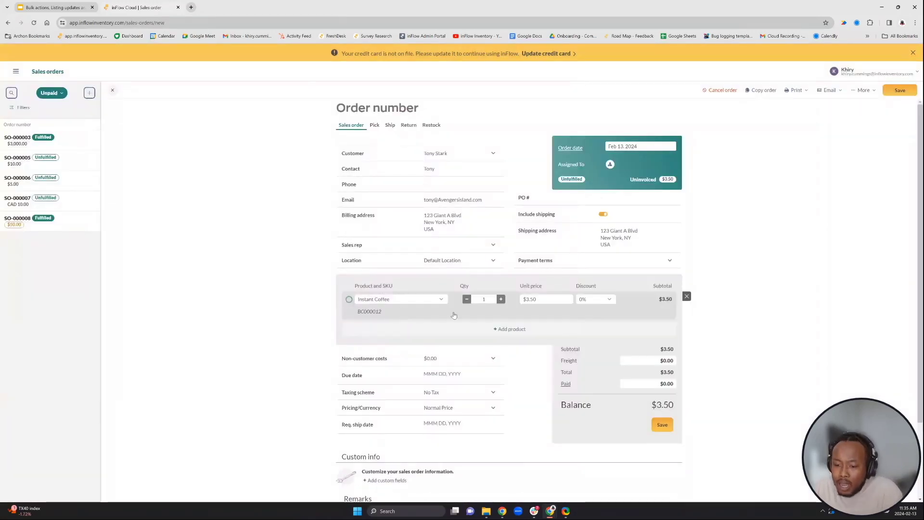
Set the sales order's pricing to CAD Price with a custom exchange rate and save the order.
click(469, 410)
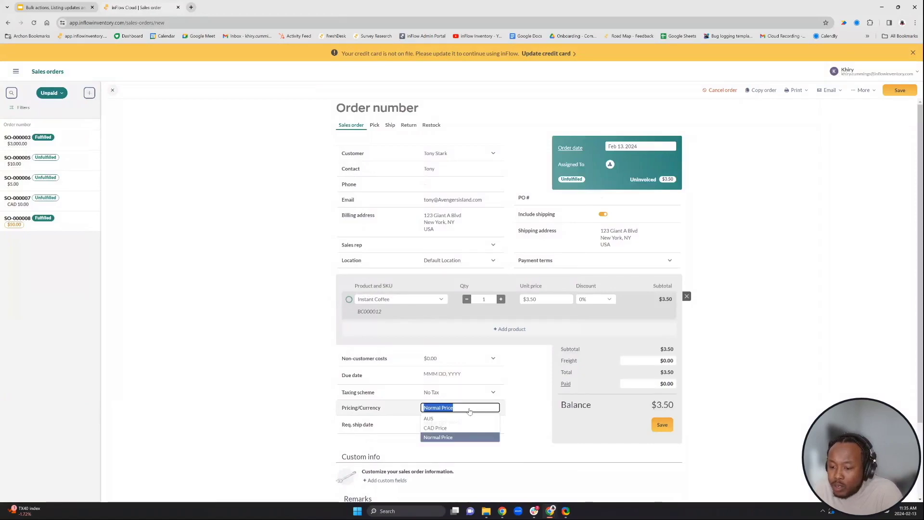
click(438, 429)
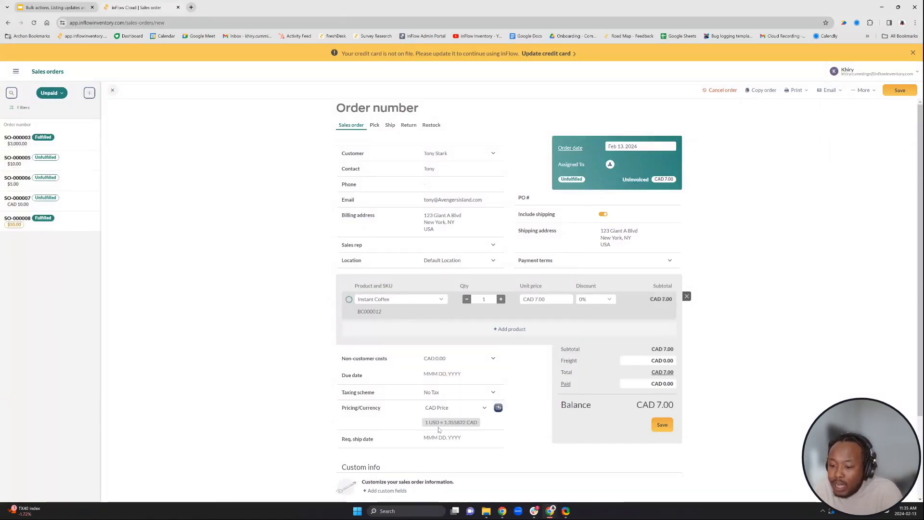
mouse_move(439, 425)
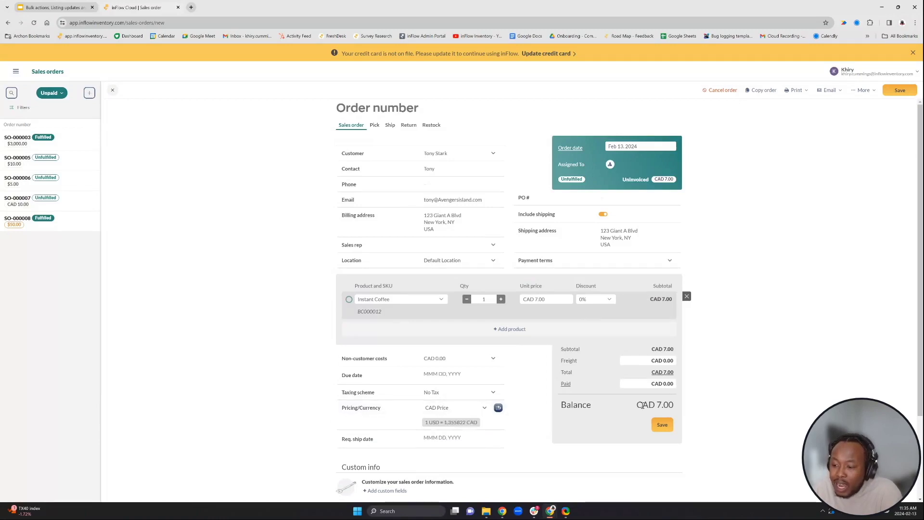
drag(622, 407, 679, 406)
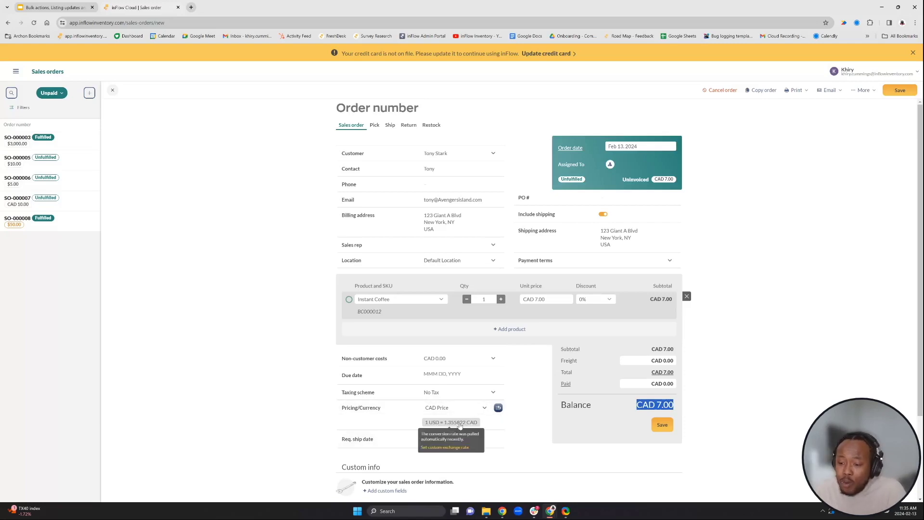
scroll(283, 426, down, 2)
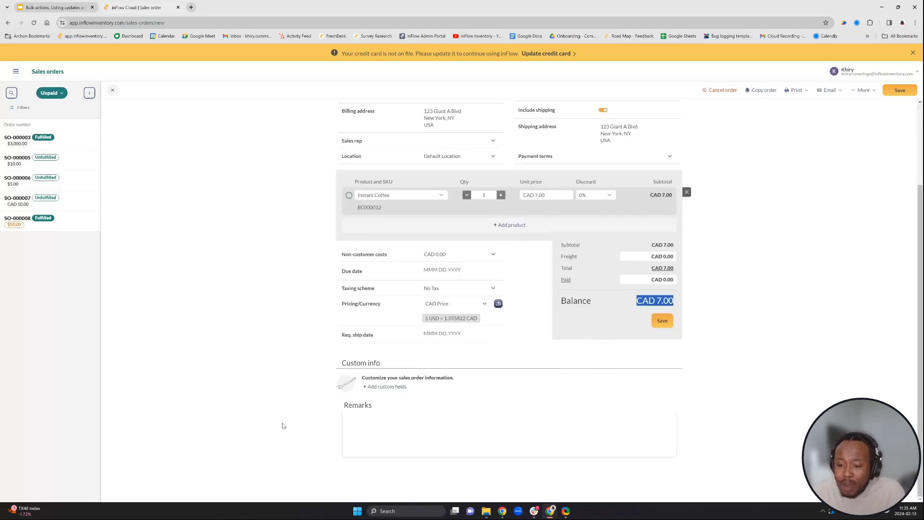
mouse_move(449, 320)
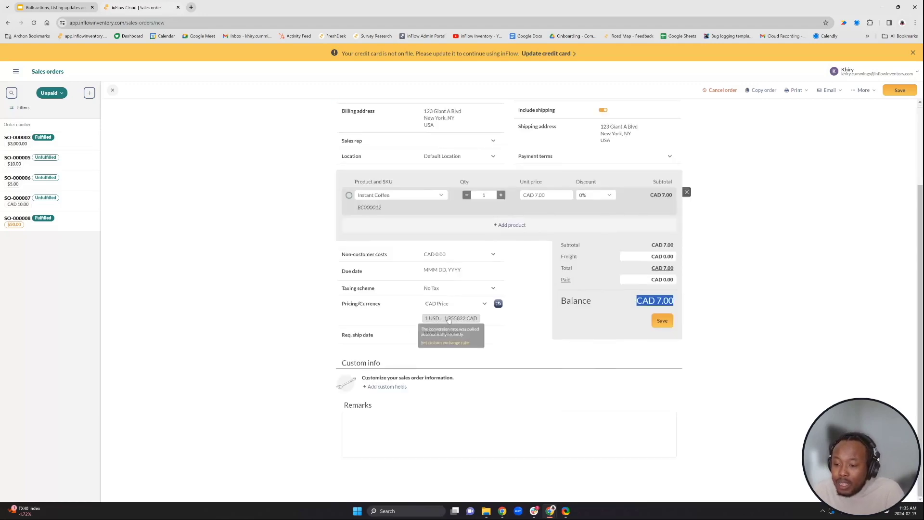
click(436, 343)
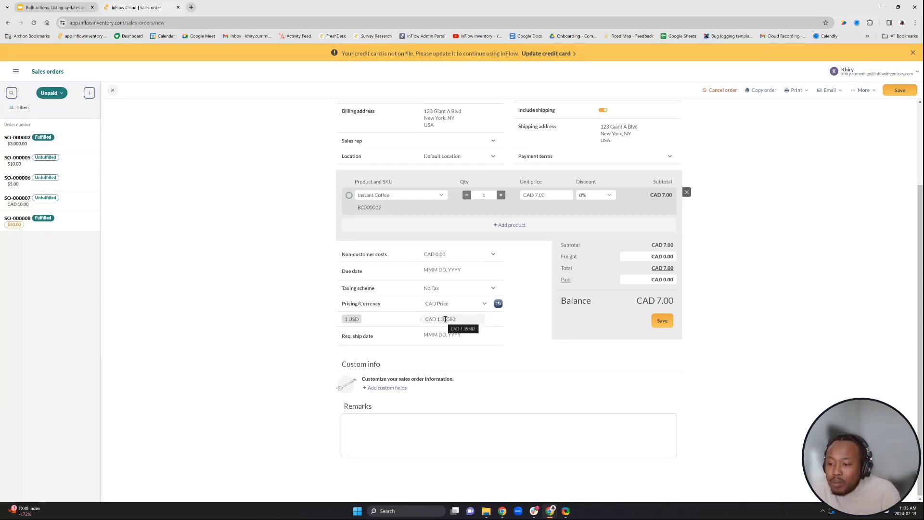
click(663, 321)
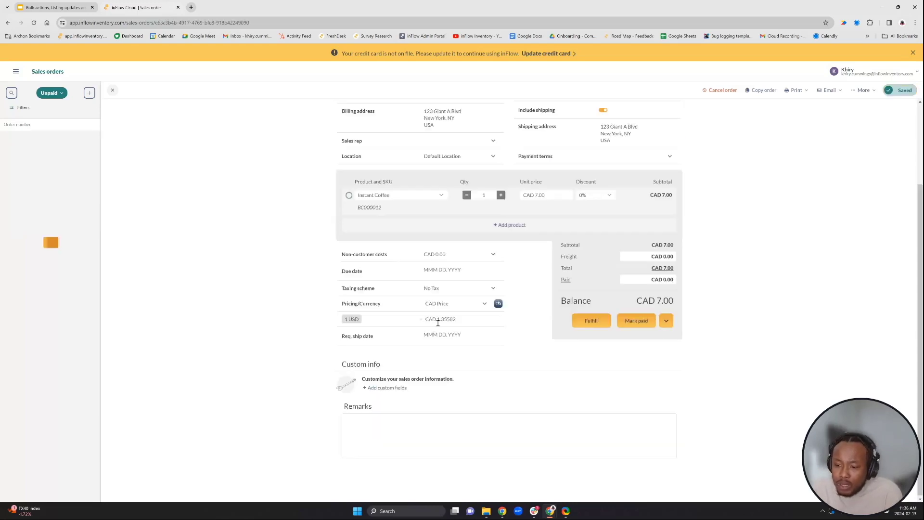
Switch the saved sales order's pricing to AUS, and mark the order as fulfilled and paid.
click(470, 407)
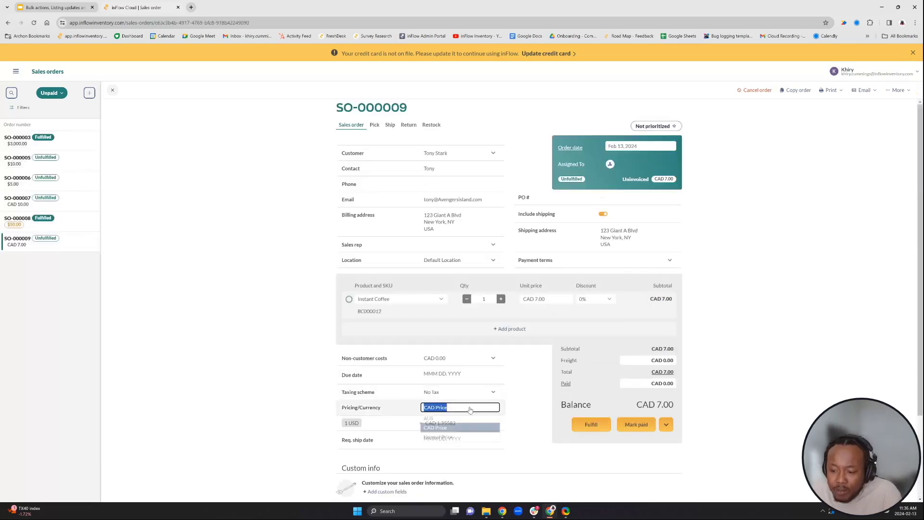
click(440, 419)
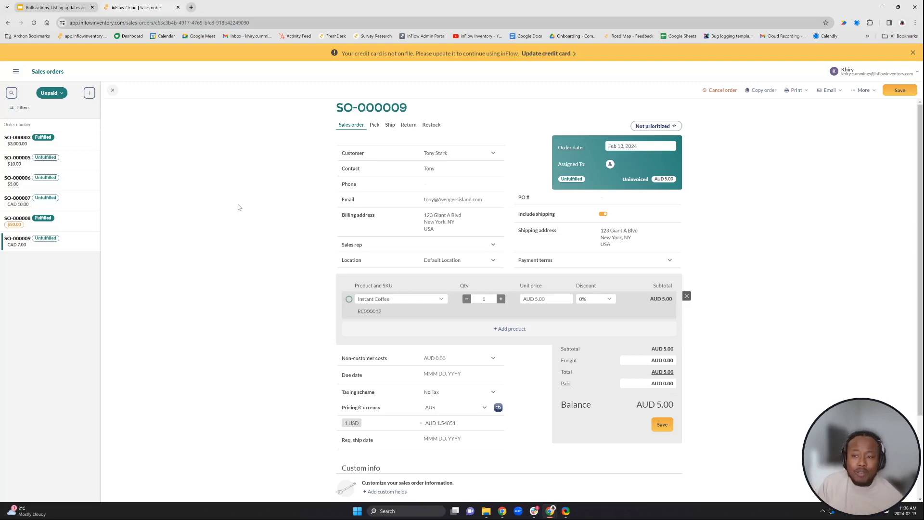
click(902, 93)
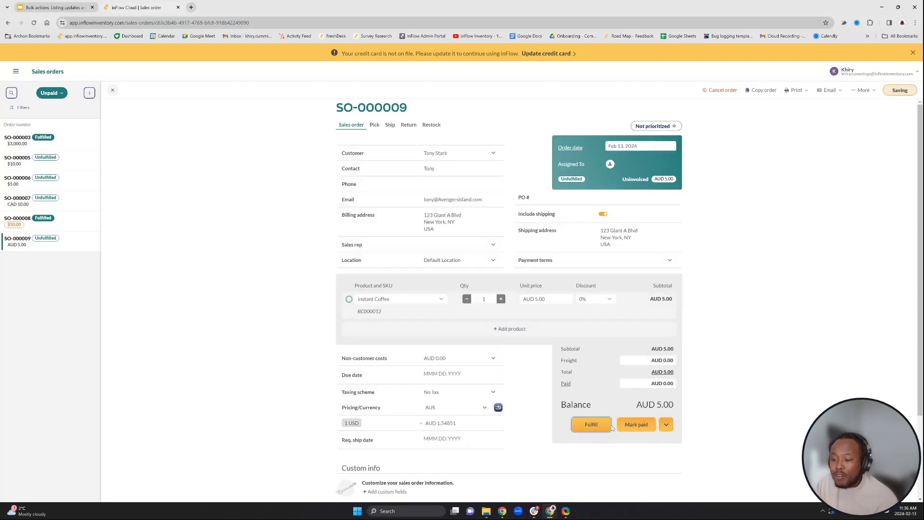
click(610, 425)
click(652, 425)
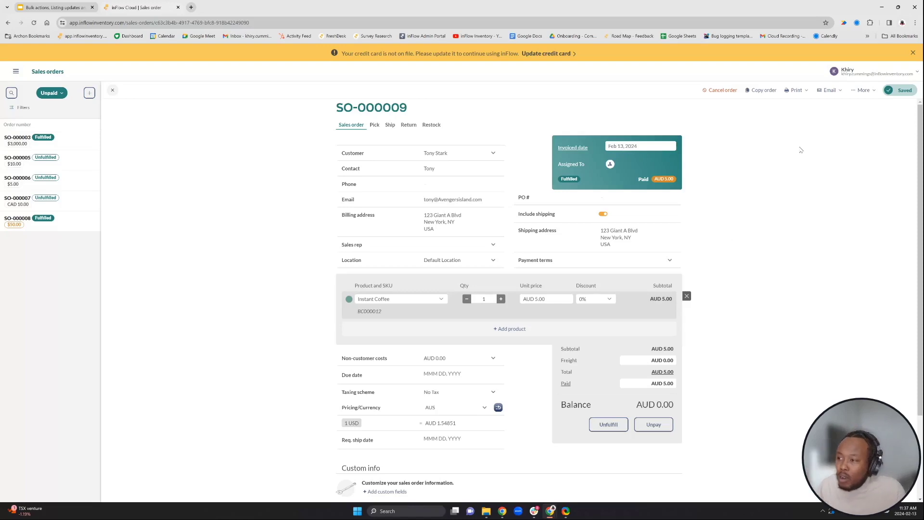
Review the home currency and custom exchange rates in the global settings, and close them without saving.
click(872, 76)
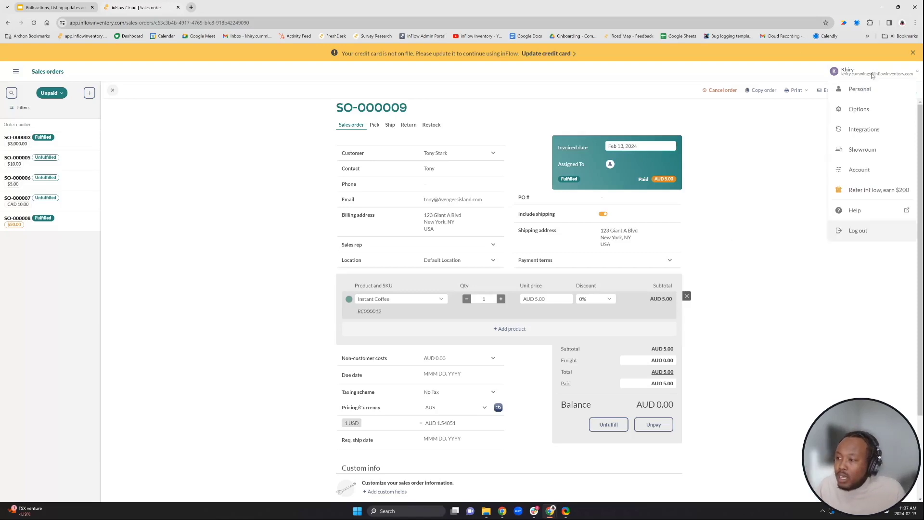
click(857, 169)
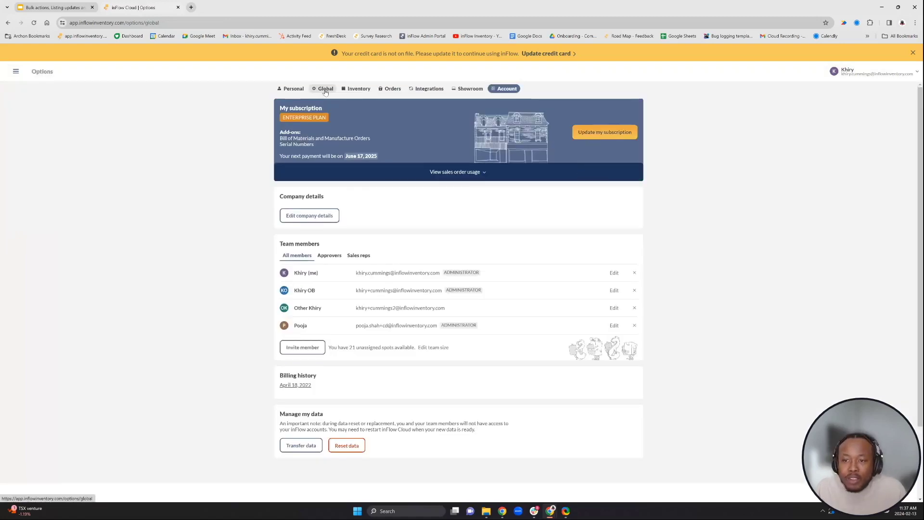
click(326, 89)
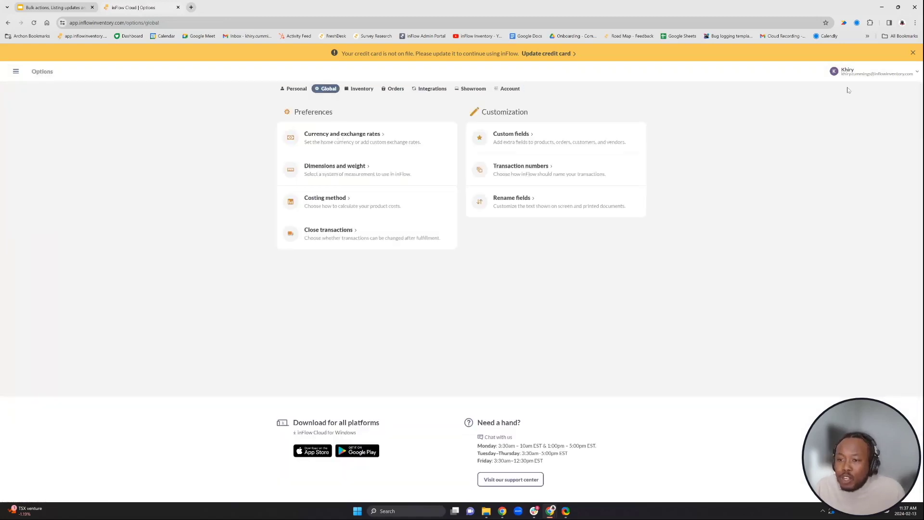
click(340, 141)
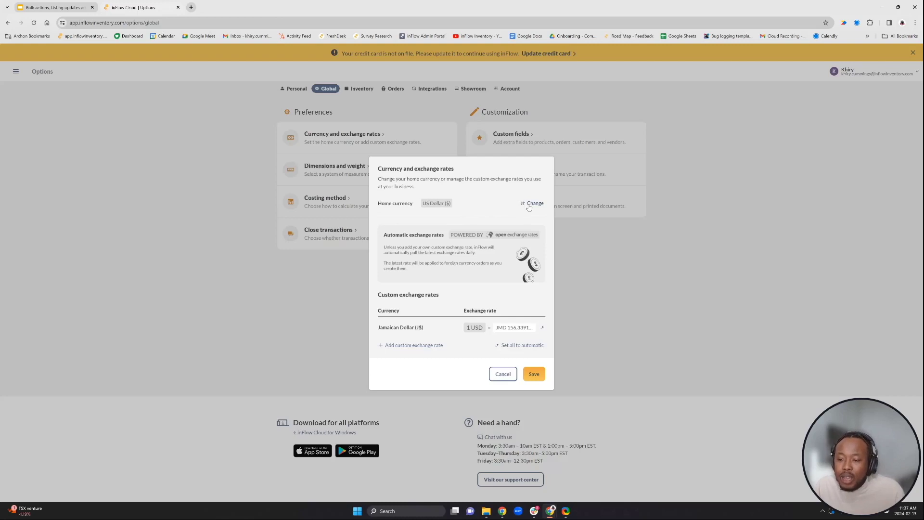
click(504, 375)
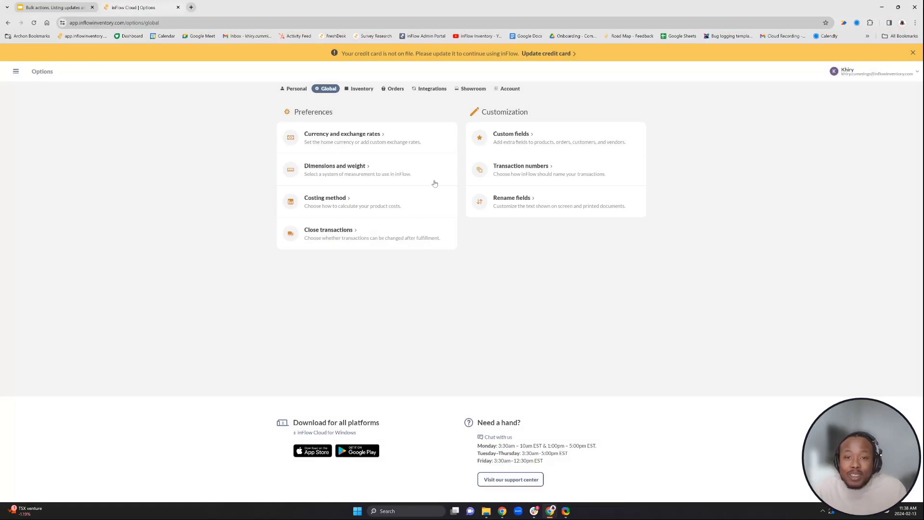
Switch to the Google Slides presentation and exit the slideshow at the Currency Conversion Demo slide.
click(53, 7)
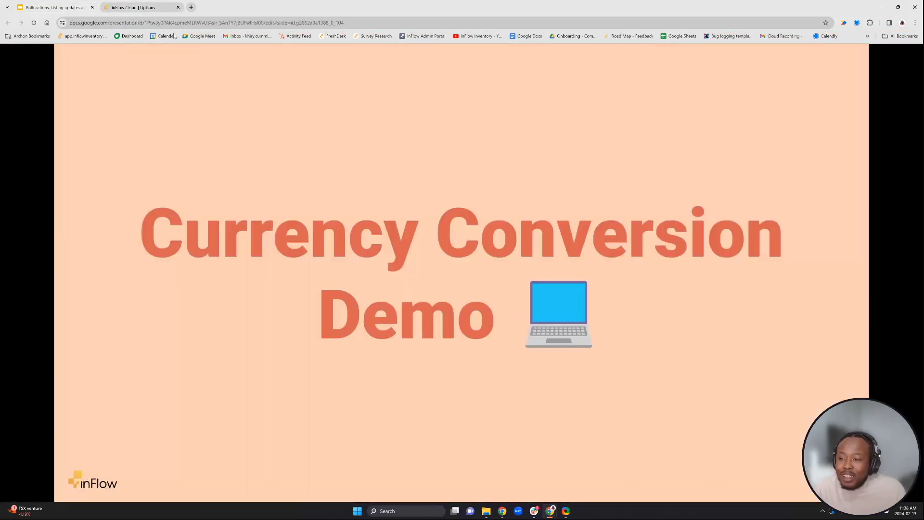
key(Escape)
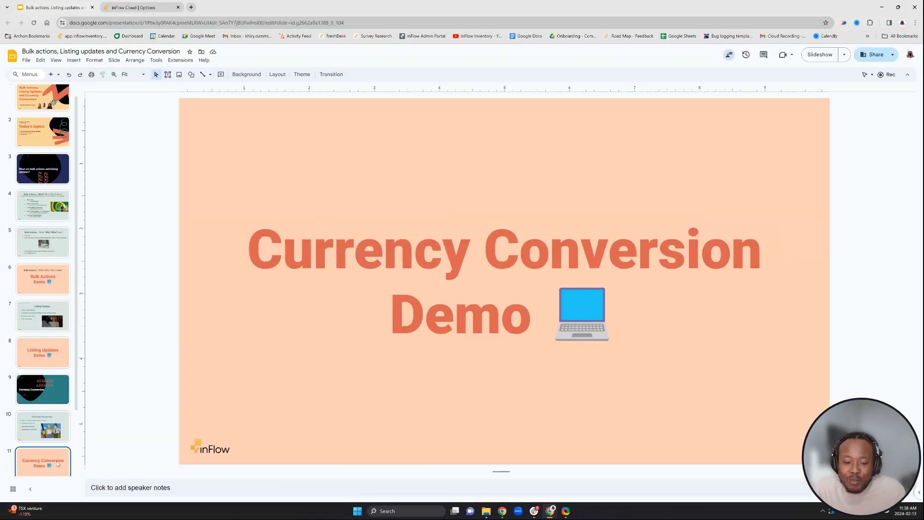